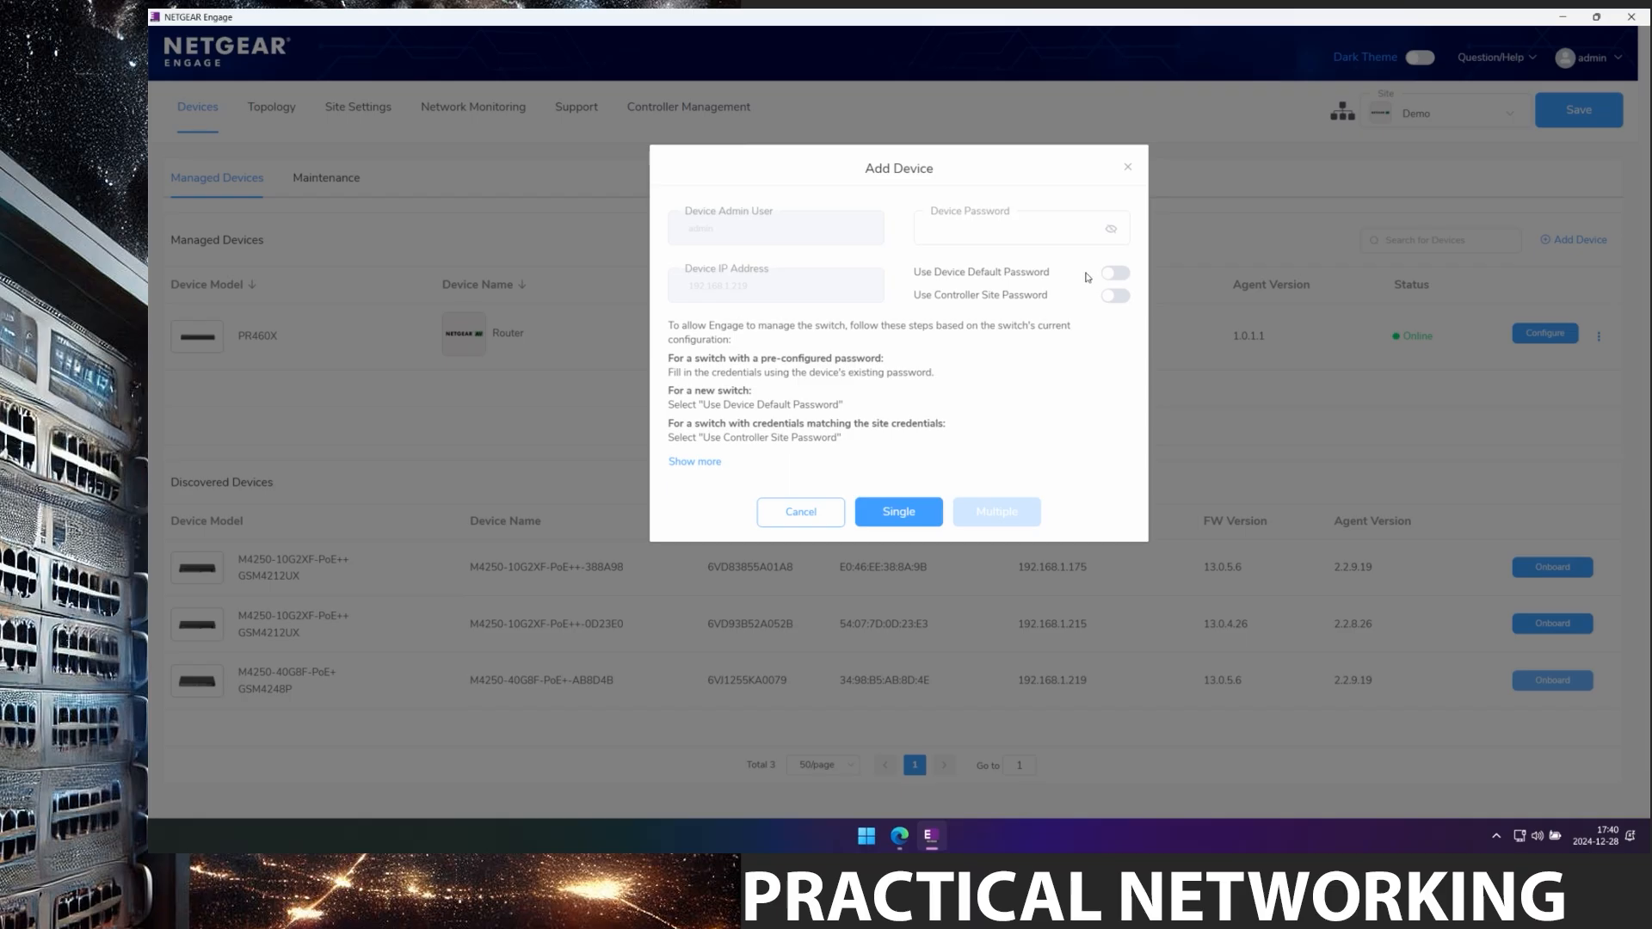
Onboard the M4250-40G8F-PoE+ switch as a single device using its default password.
left_click(1122, 277)
left_click(910, 514)
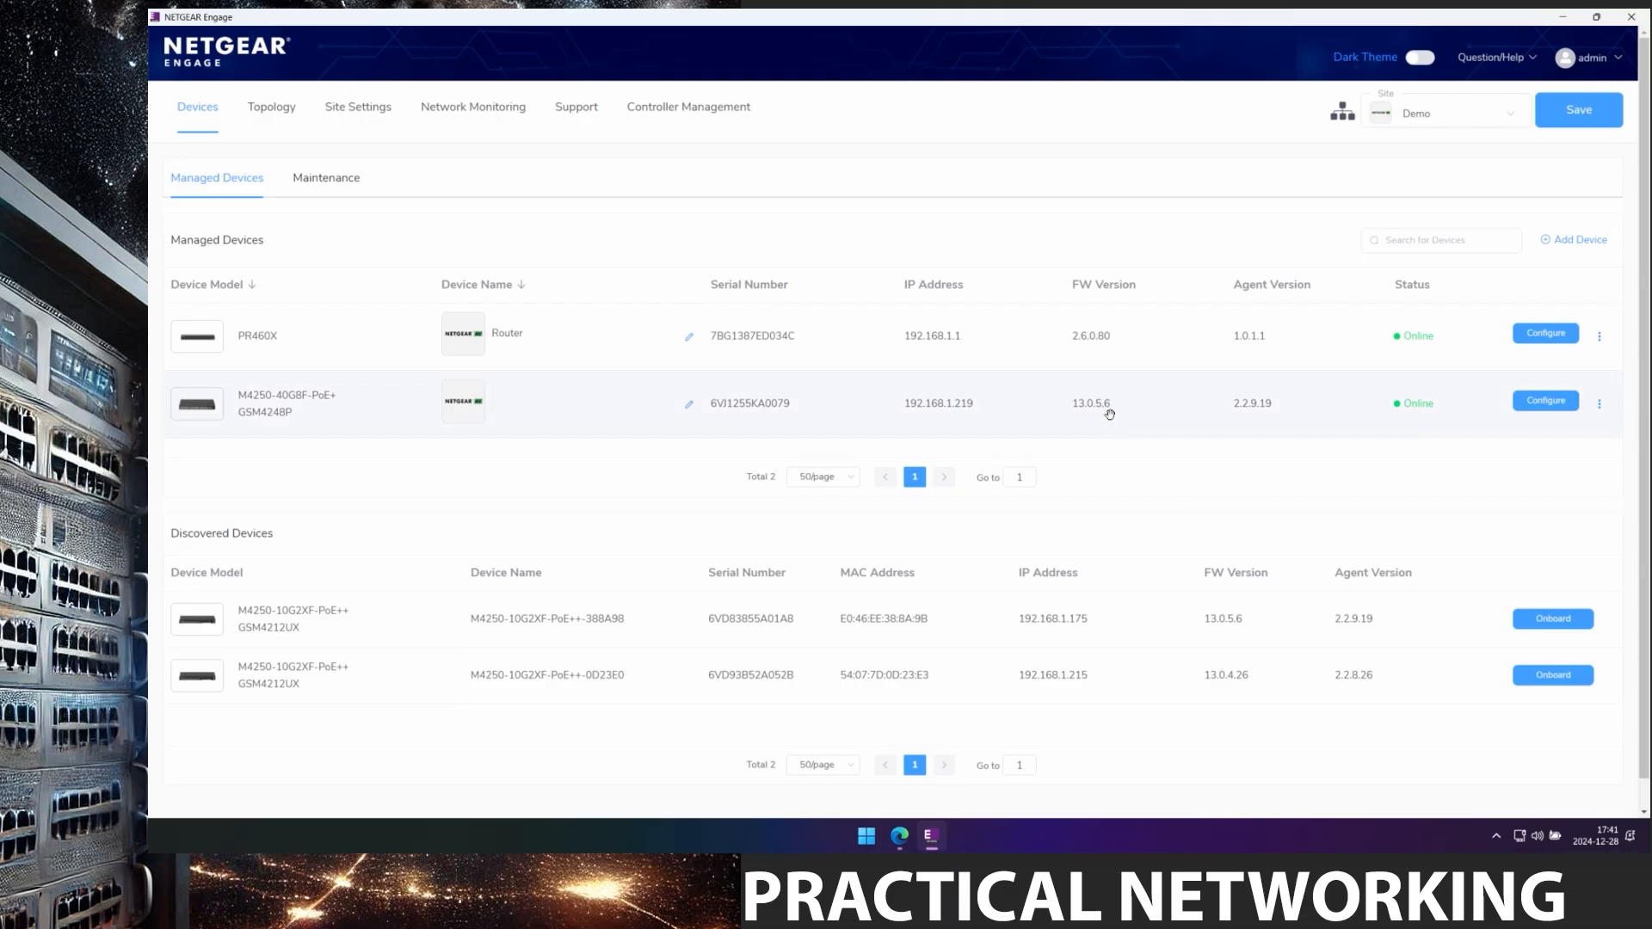
Rename the M4250-40G8F-PoE+ switch to 'Core switch'.
left_click(689, 408)
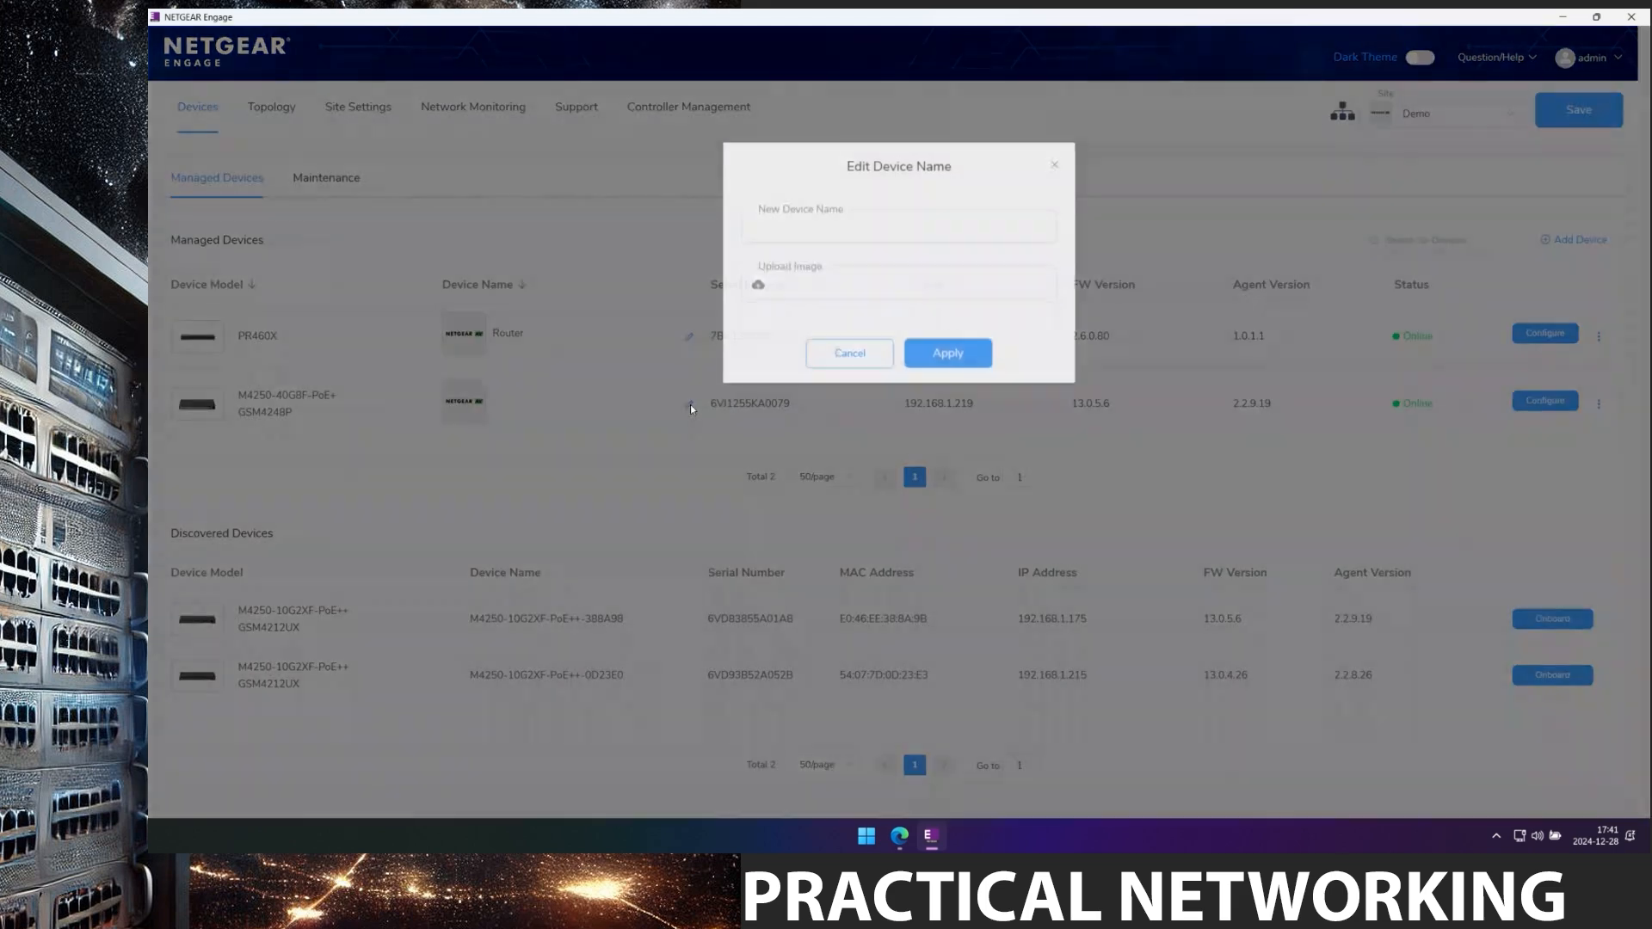
left_click(839, 230)
type("C")
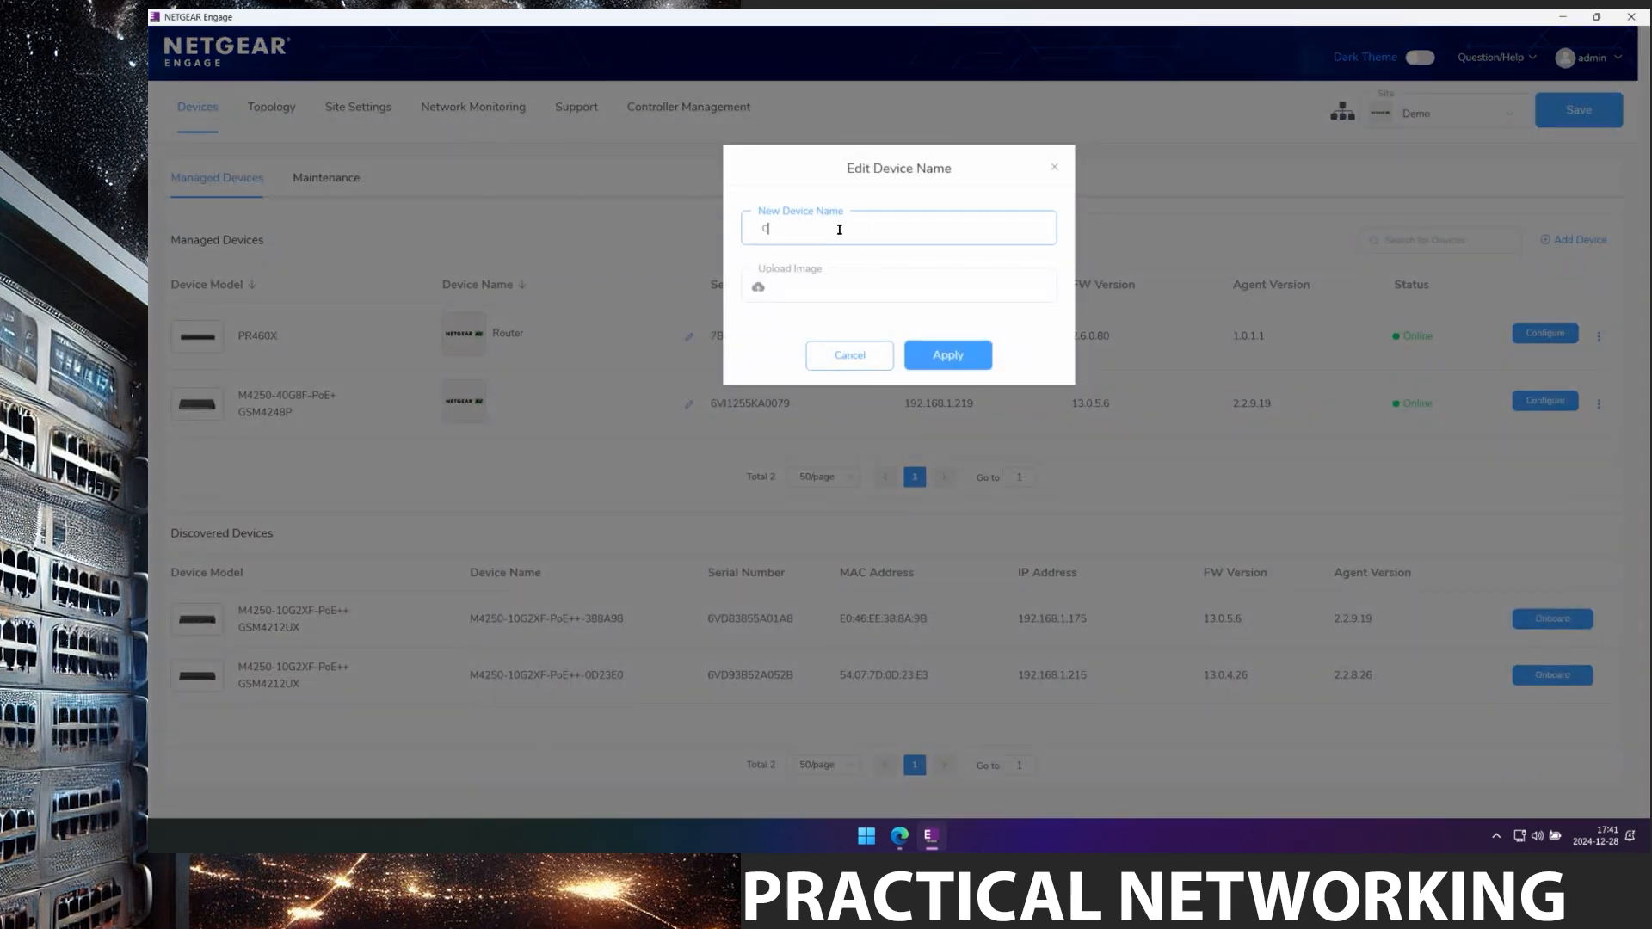
type("ore switch")
left_click(960, 356)
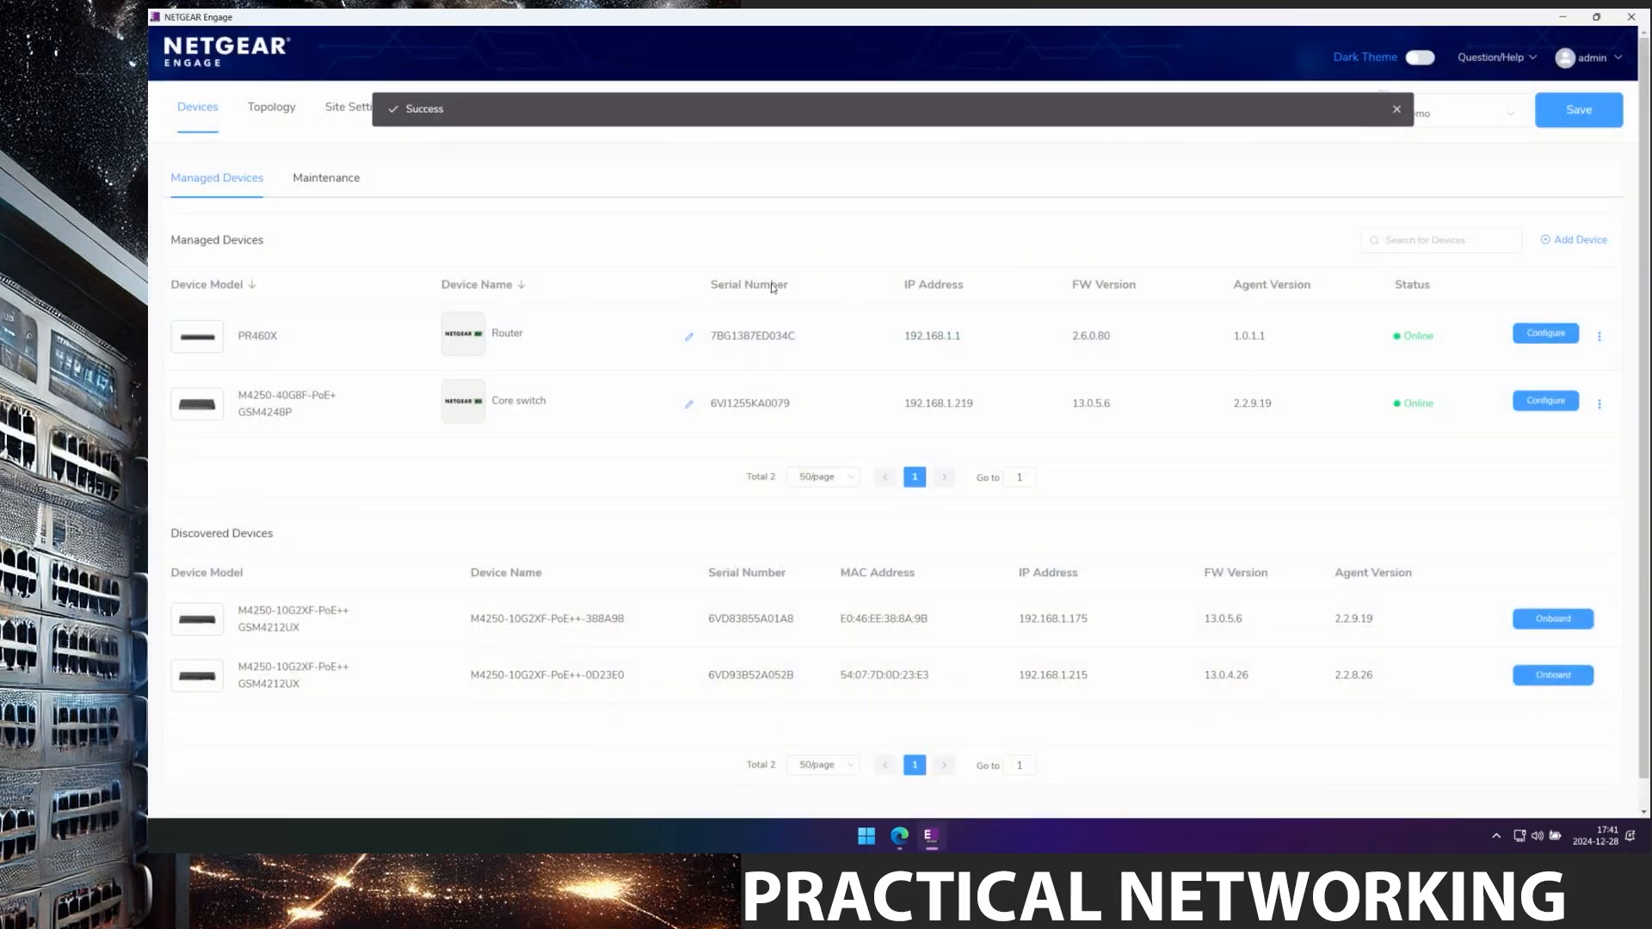
In the site topology, turn on Core Device for Core switch and confirm.
left_click(275, 113)
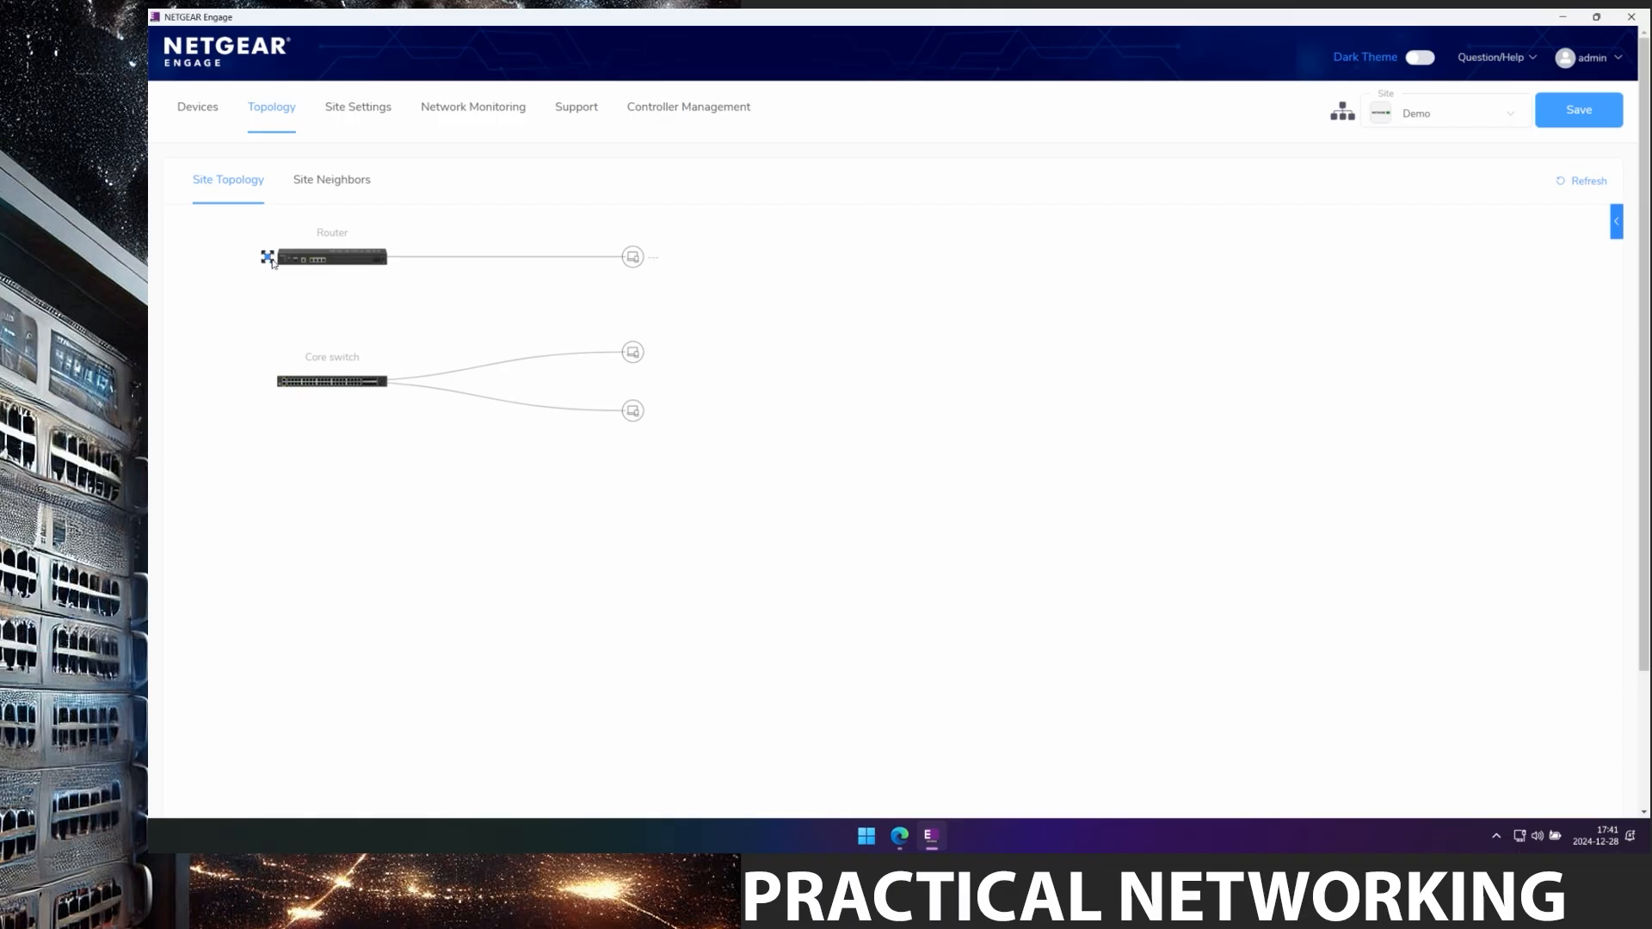
left_click(311, 383)
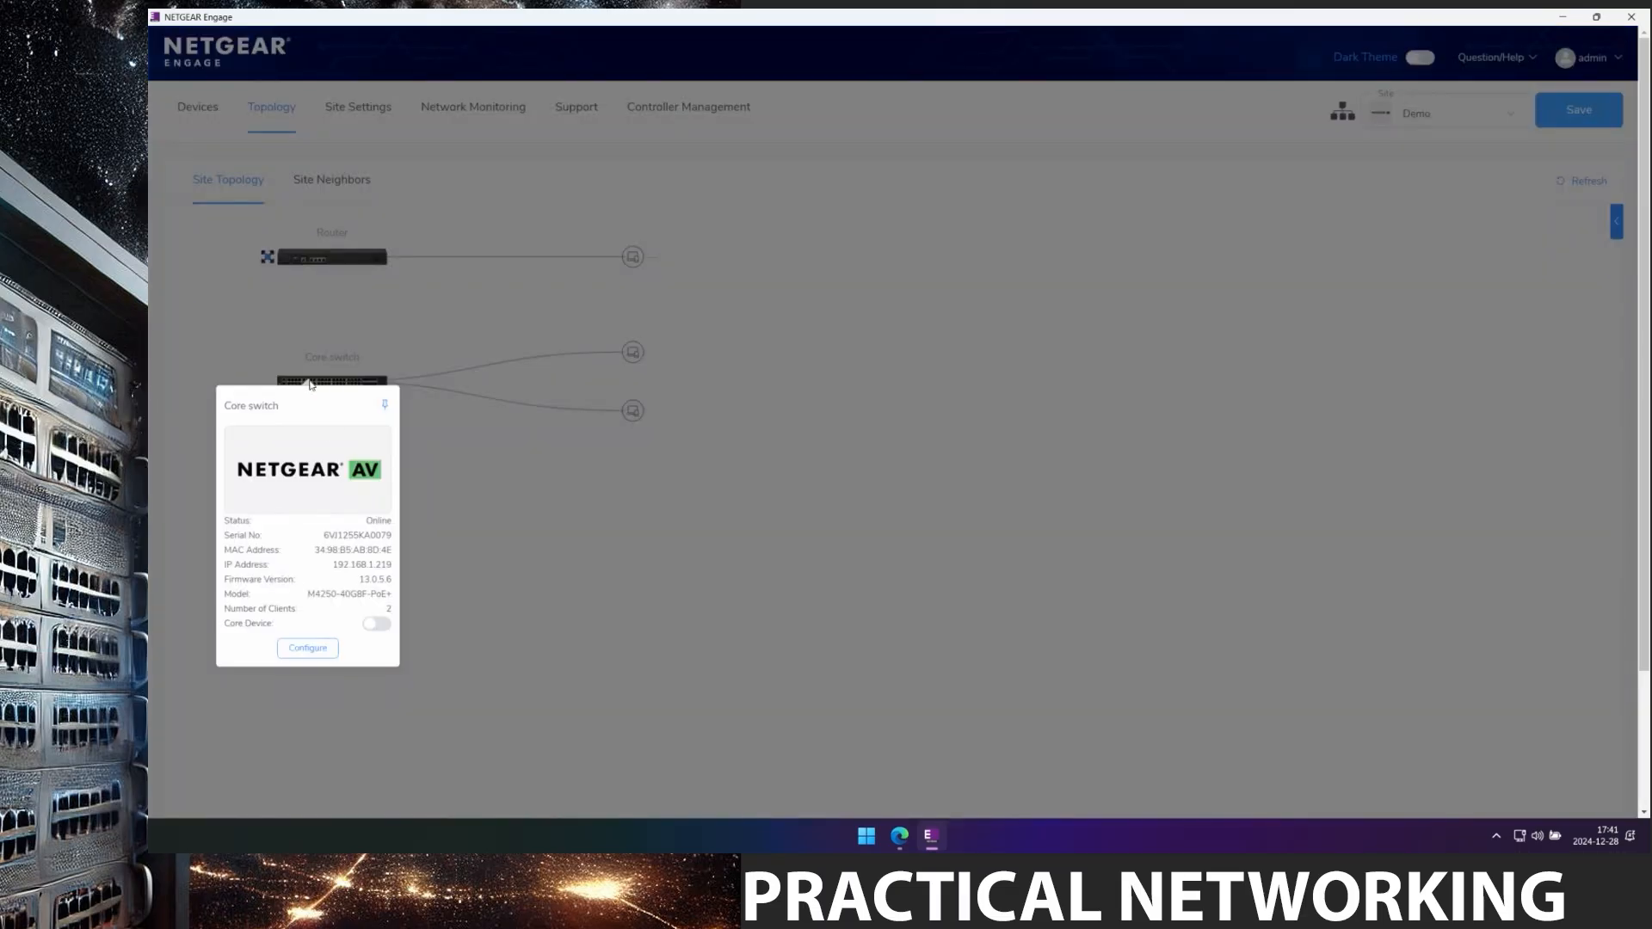
left_click(375, 629)
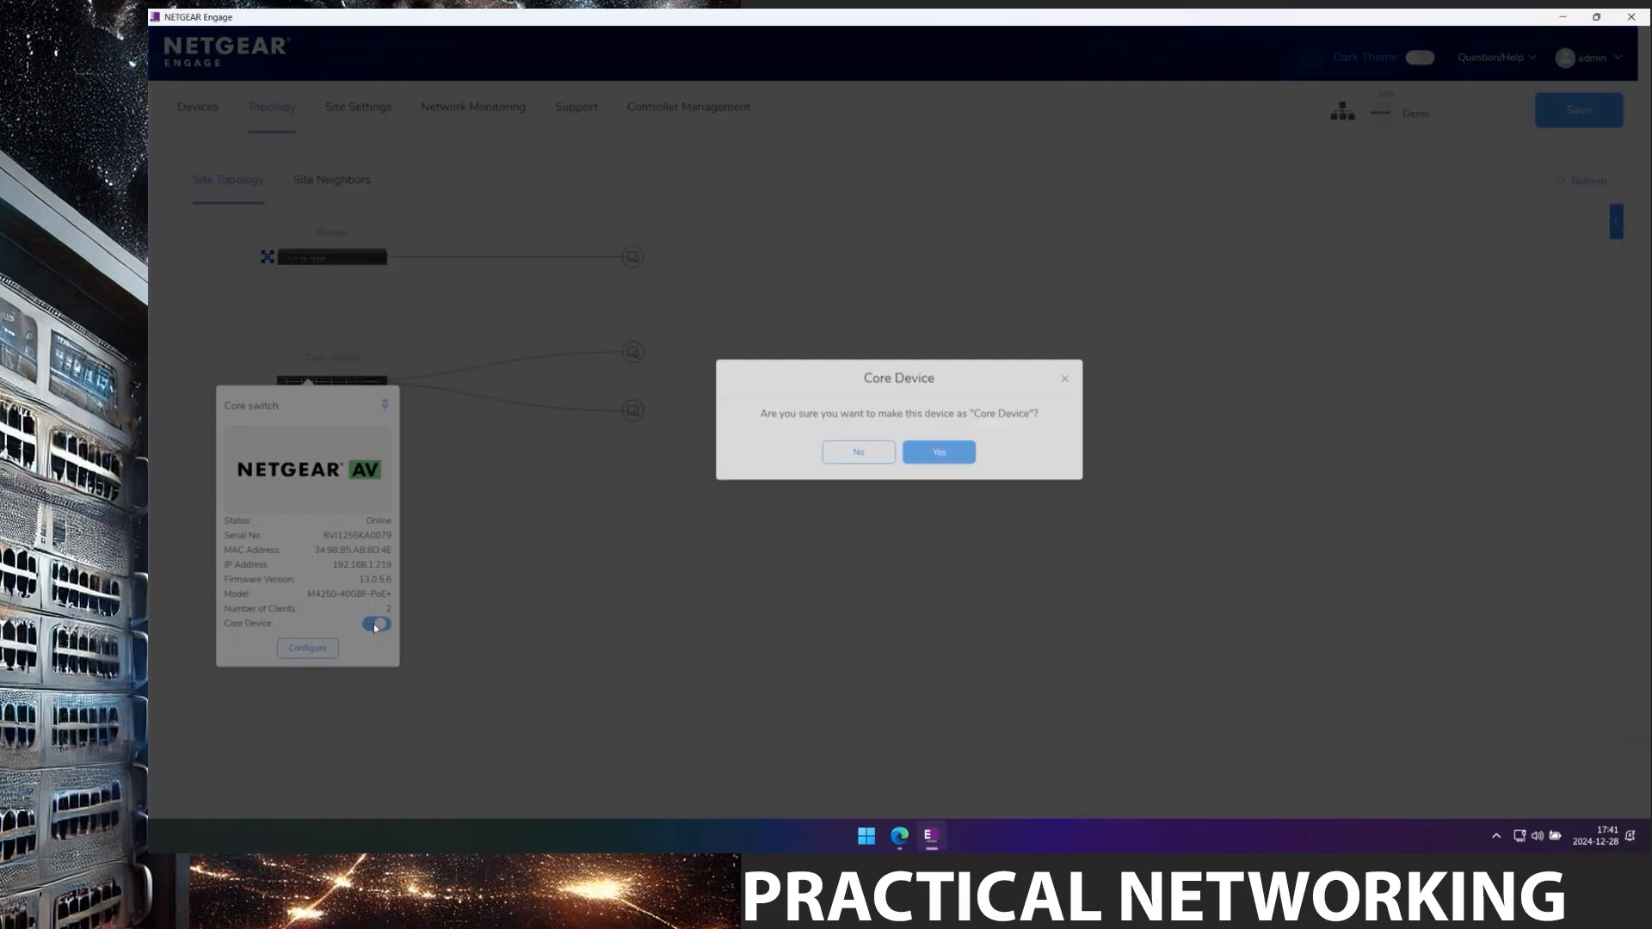
left_click(944, 452)
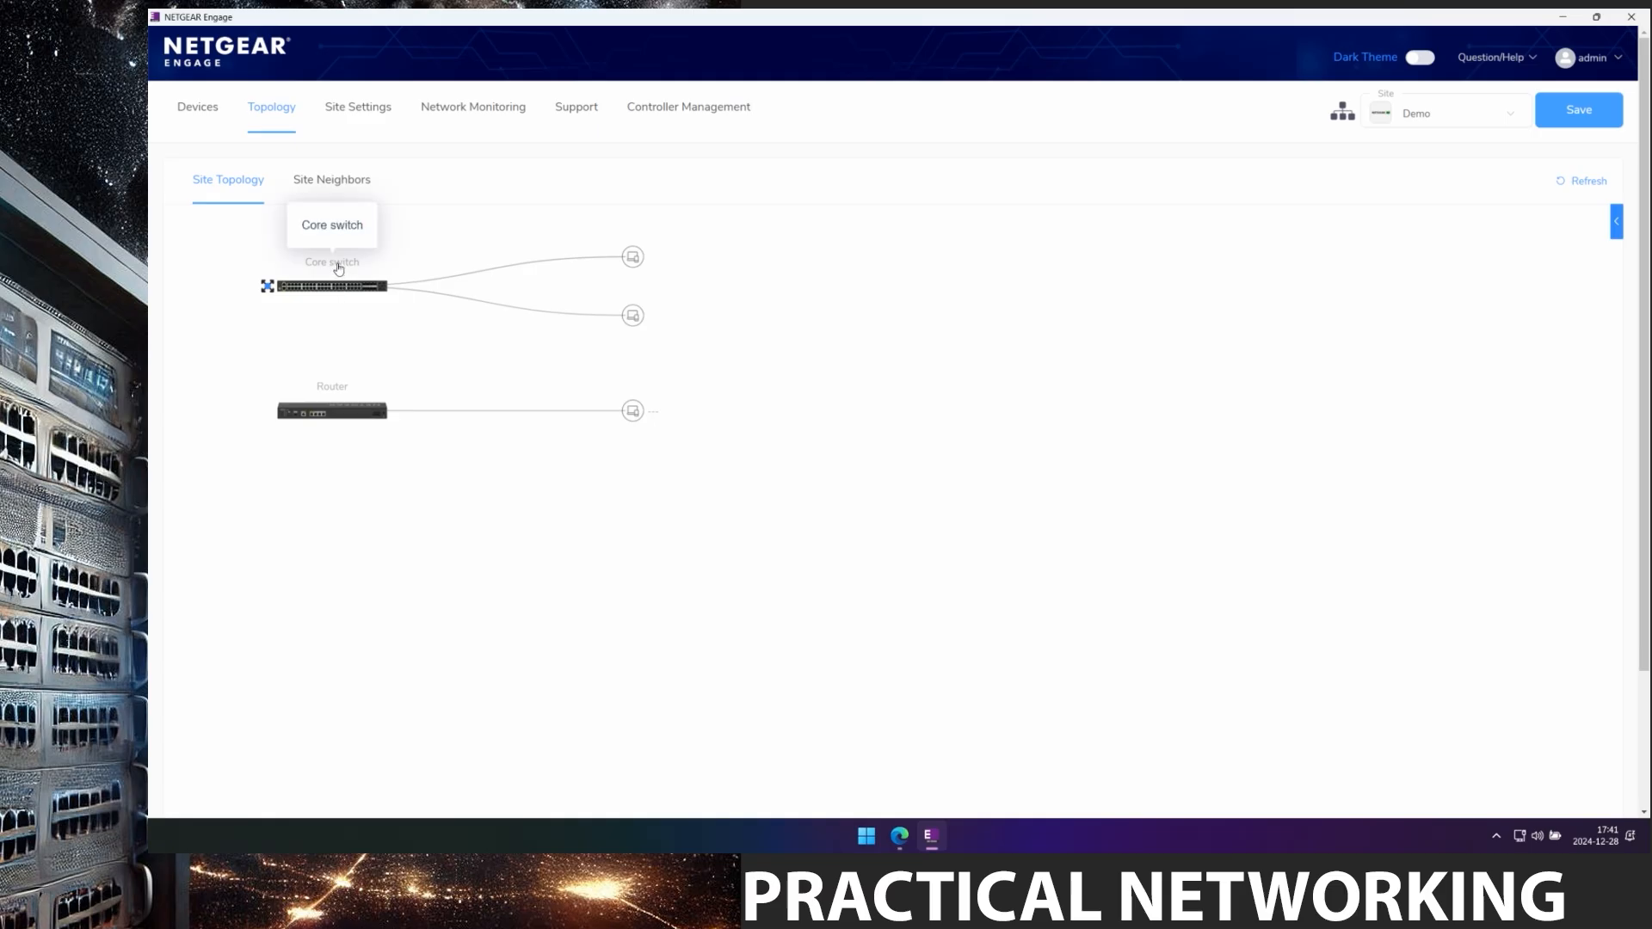
Check the Site Neighbors table, then show the Site Settings network profiles list.
left_click(334, 186)
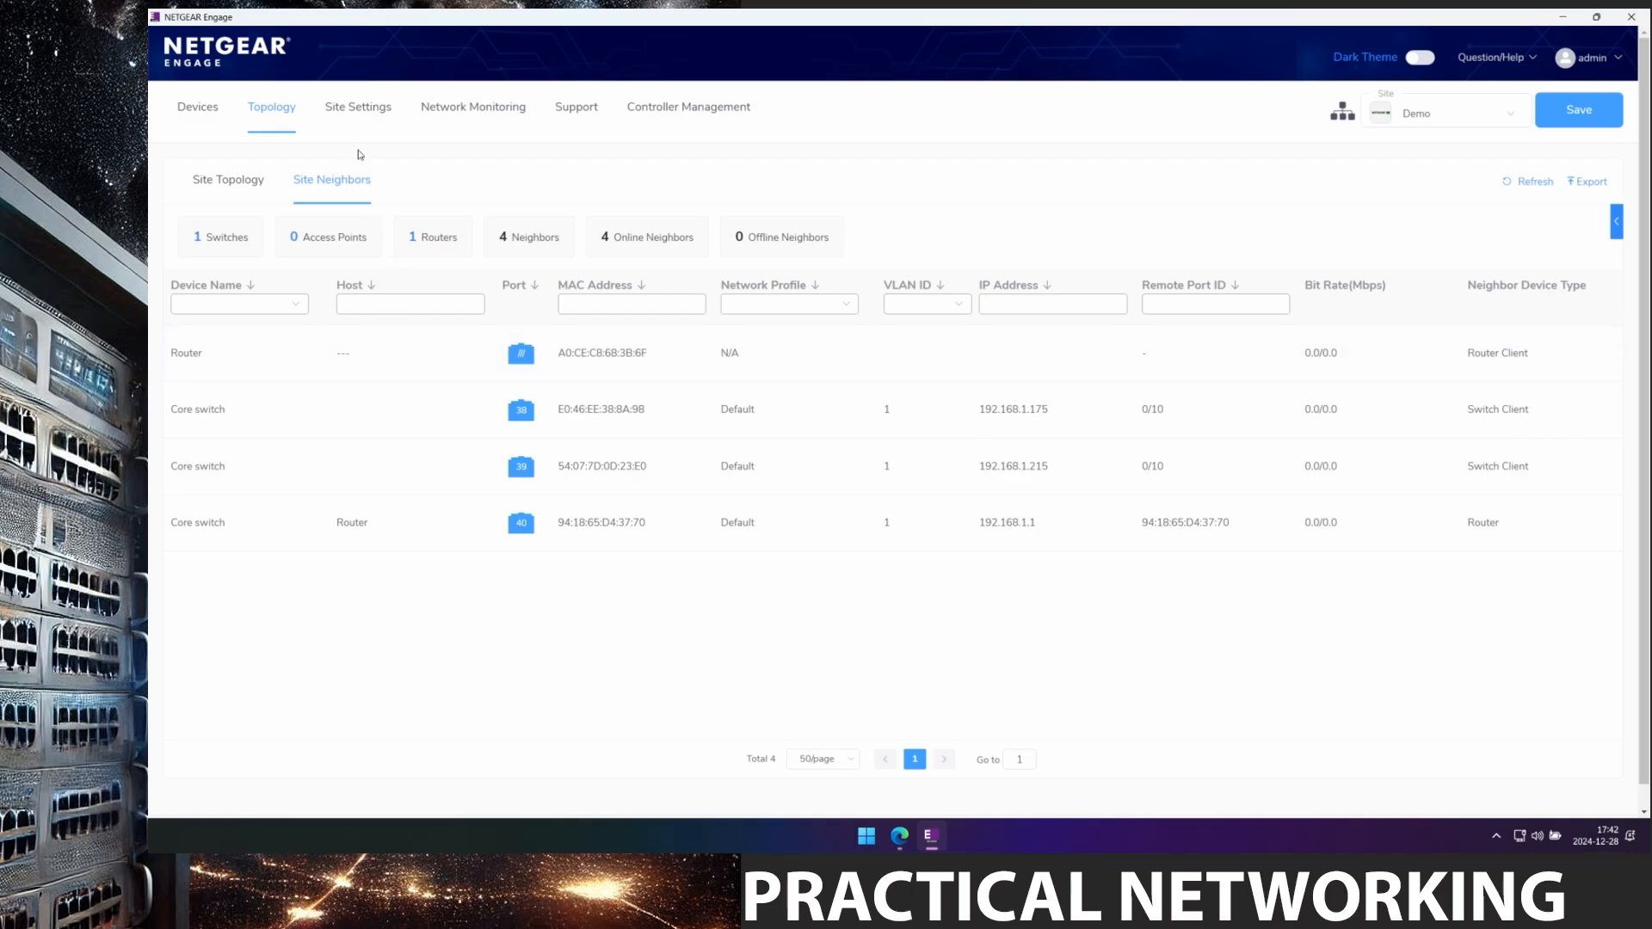
left_click(346, 113)
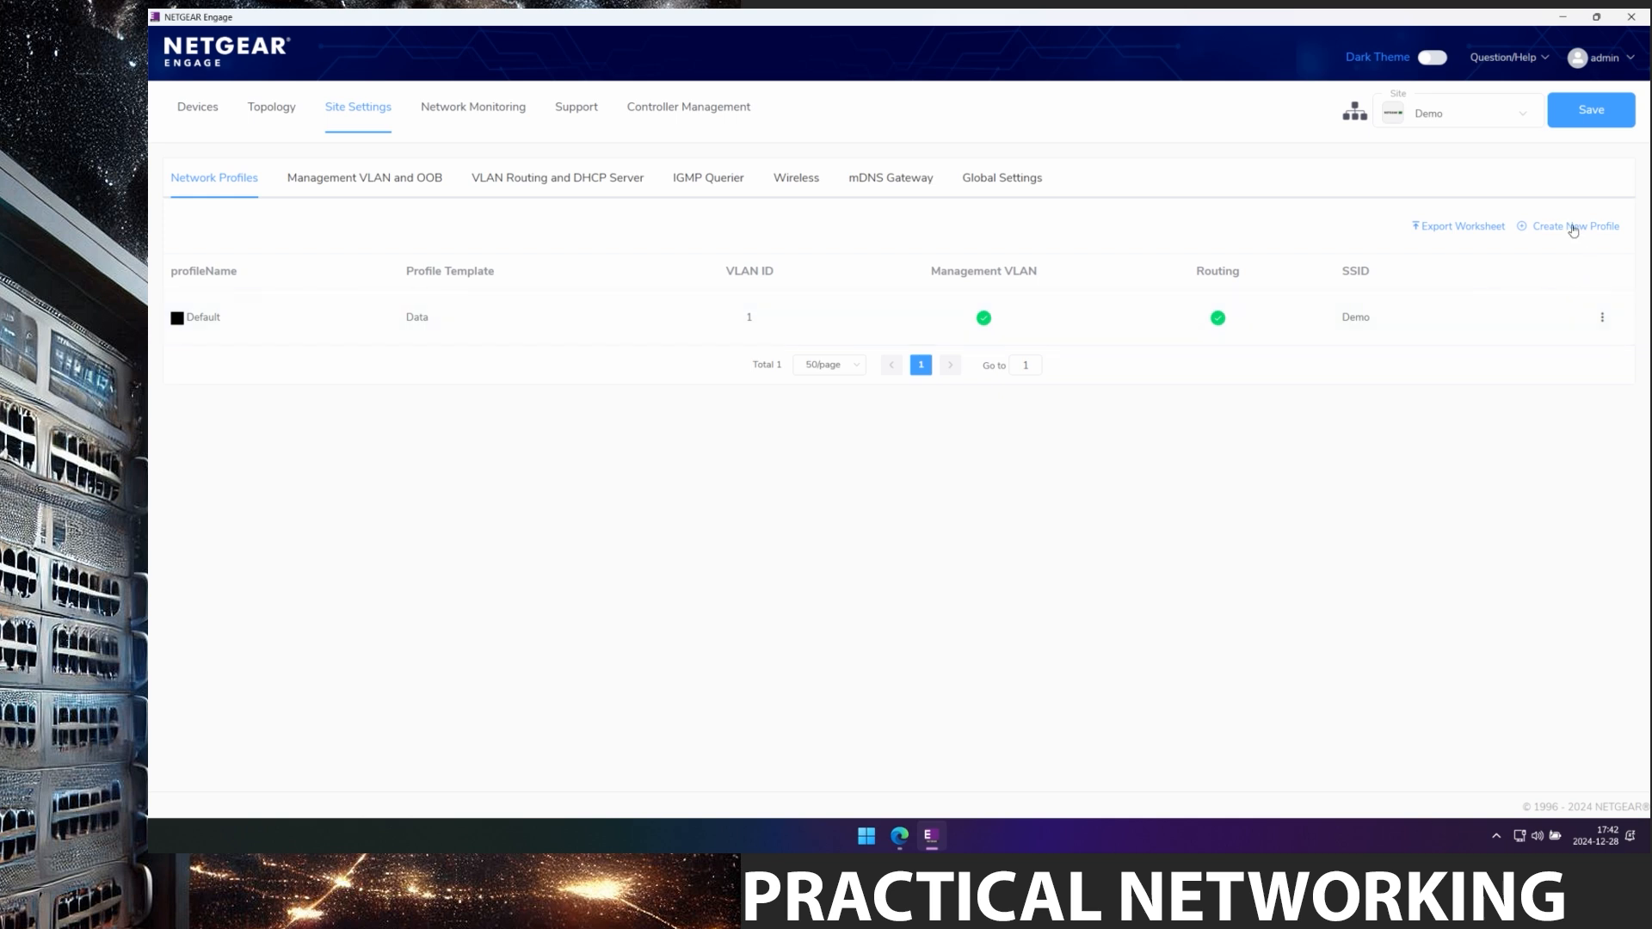
Start a new profile from the Audio Dante template, named Dante Network on VLAN 10.
left_click(1573, 229)
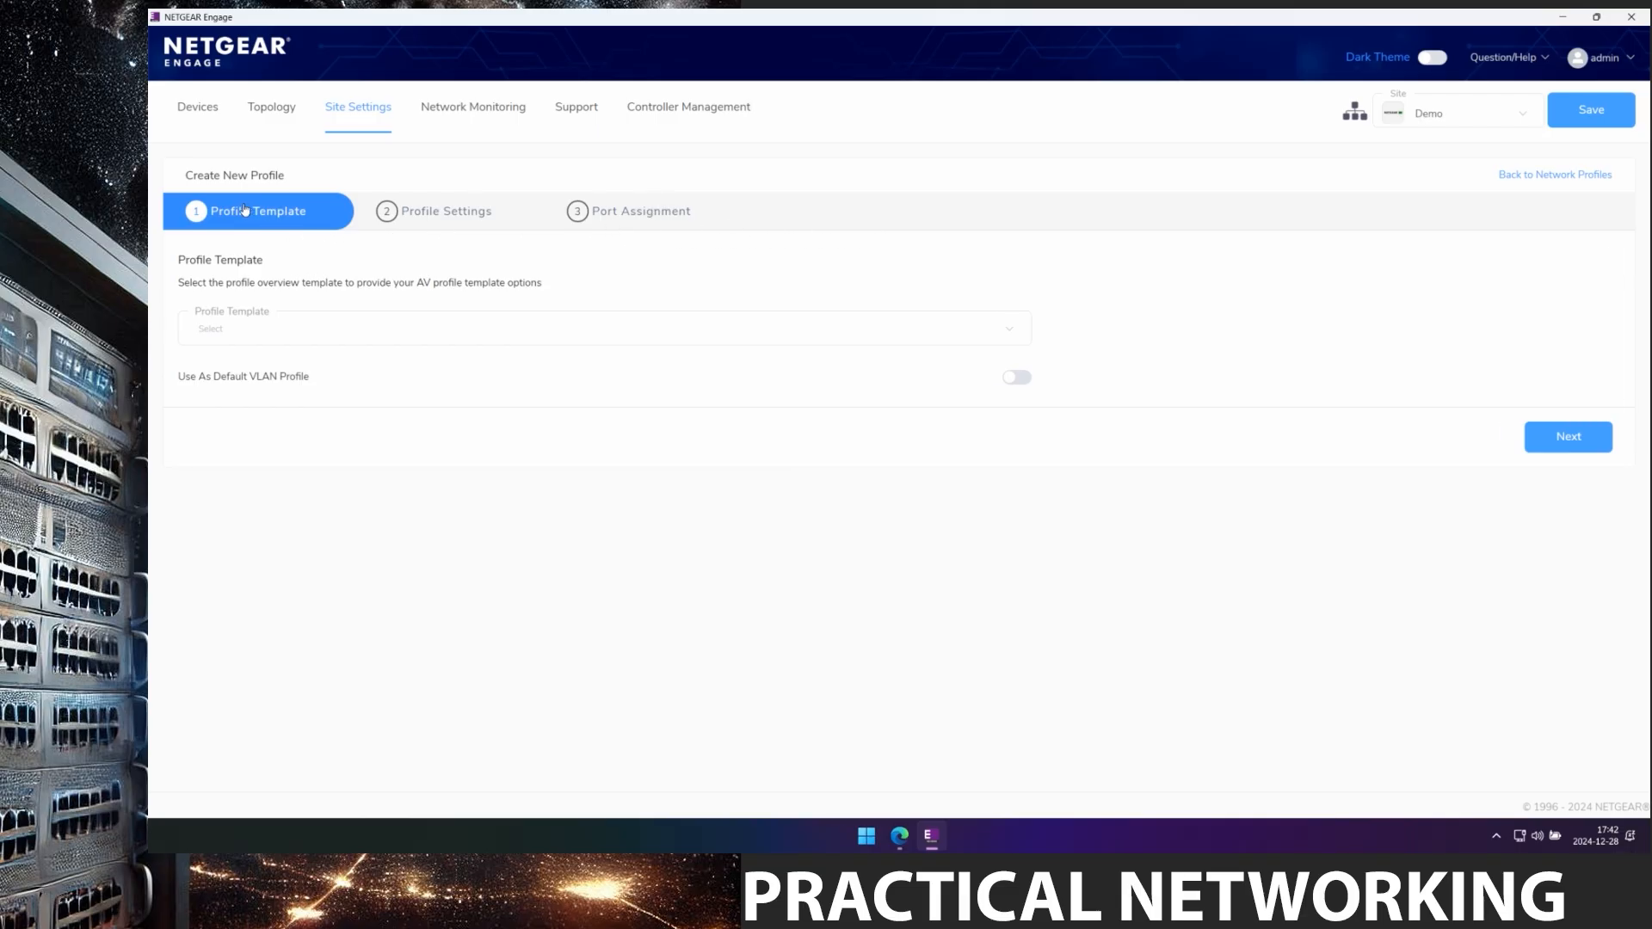
left_click(288, 342)
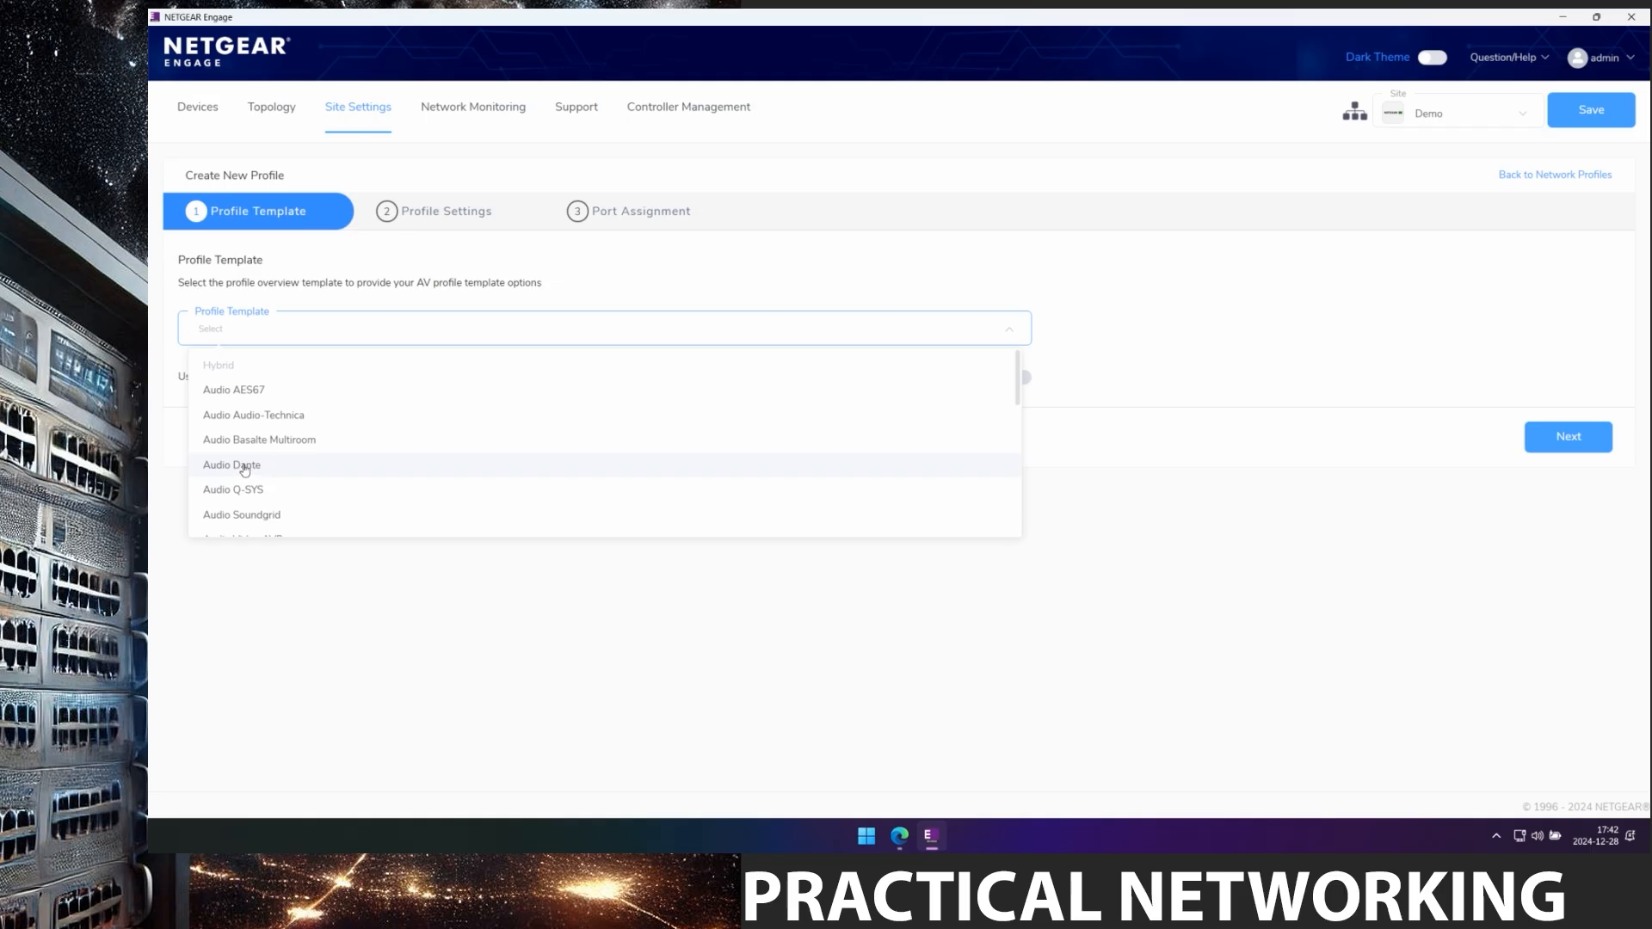
left_click(245, 466)
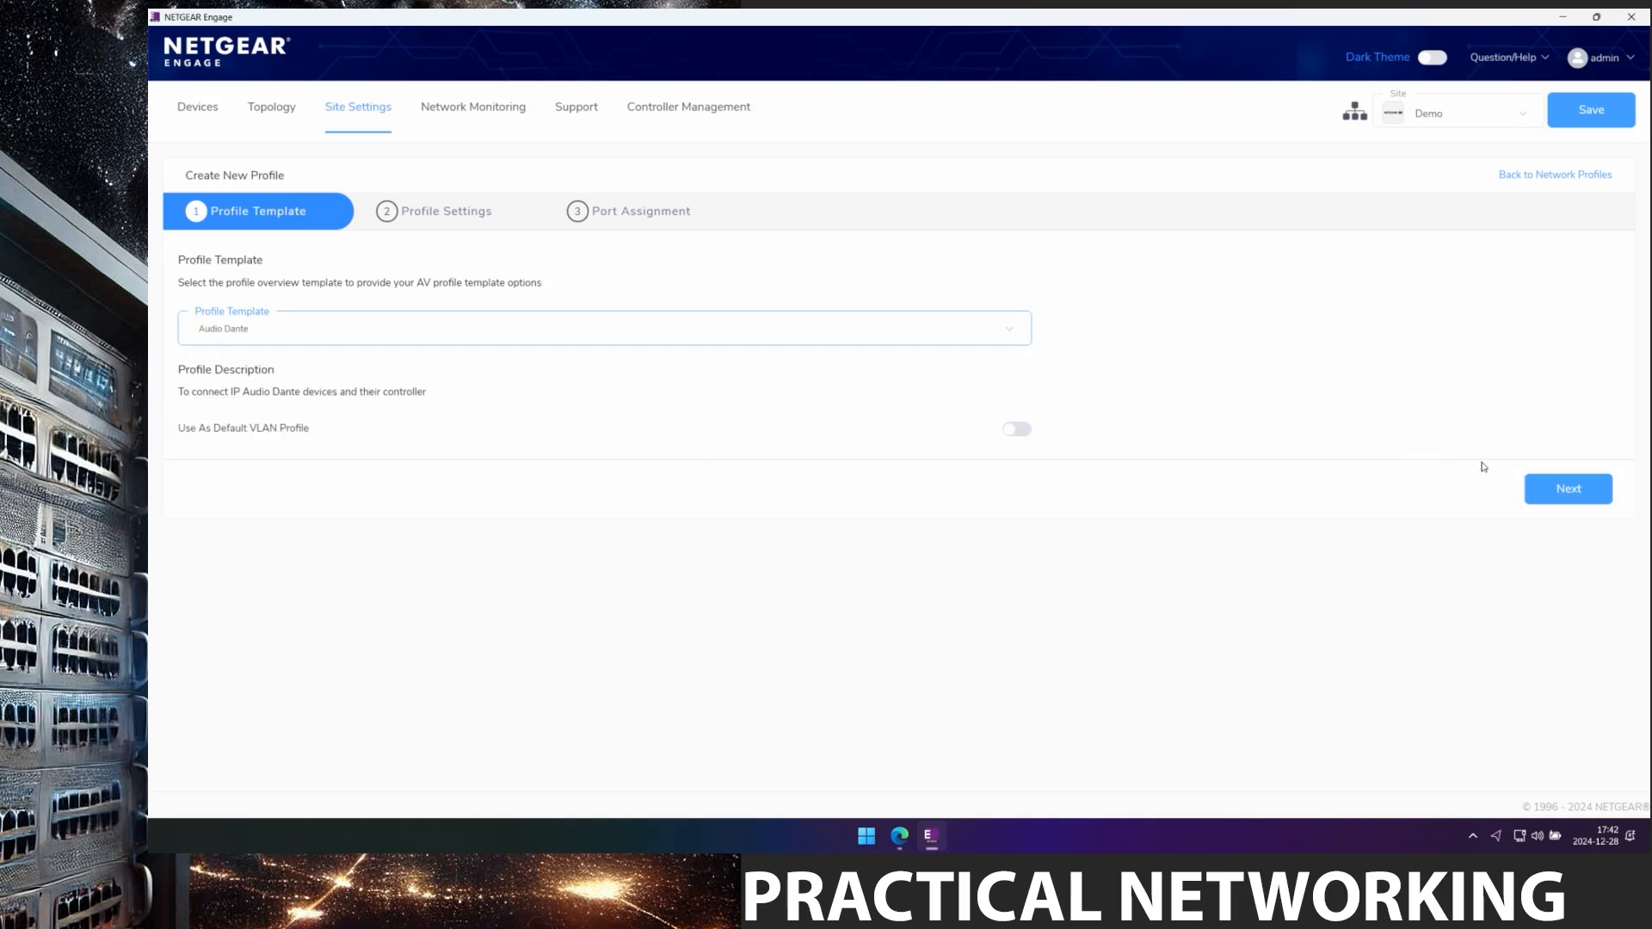
left_click(1558, 489)
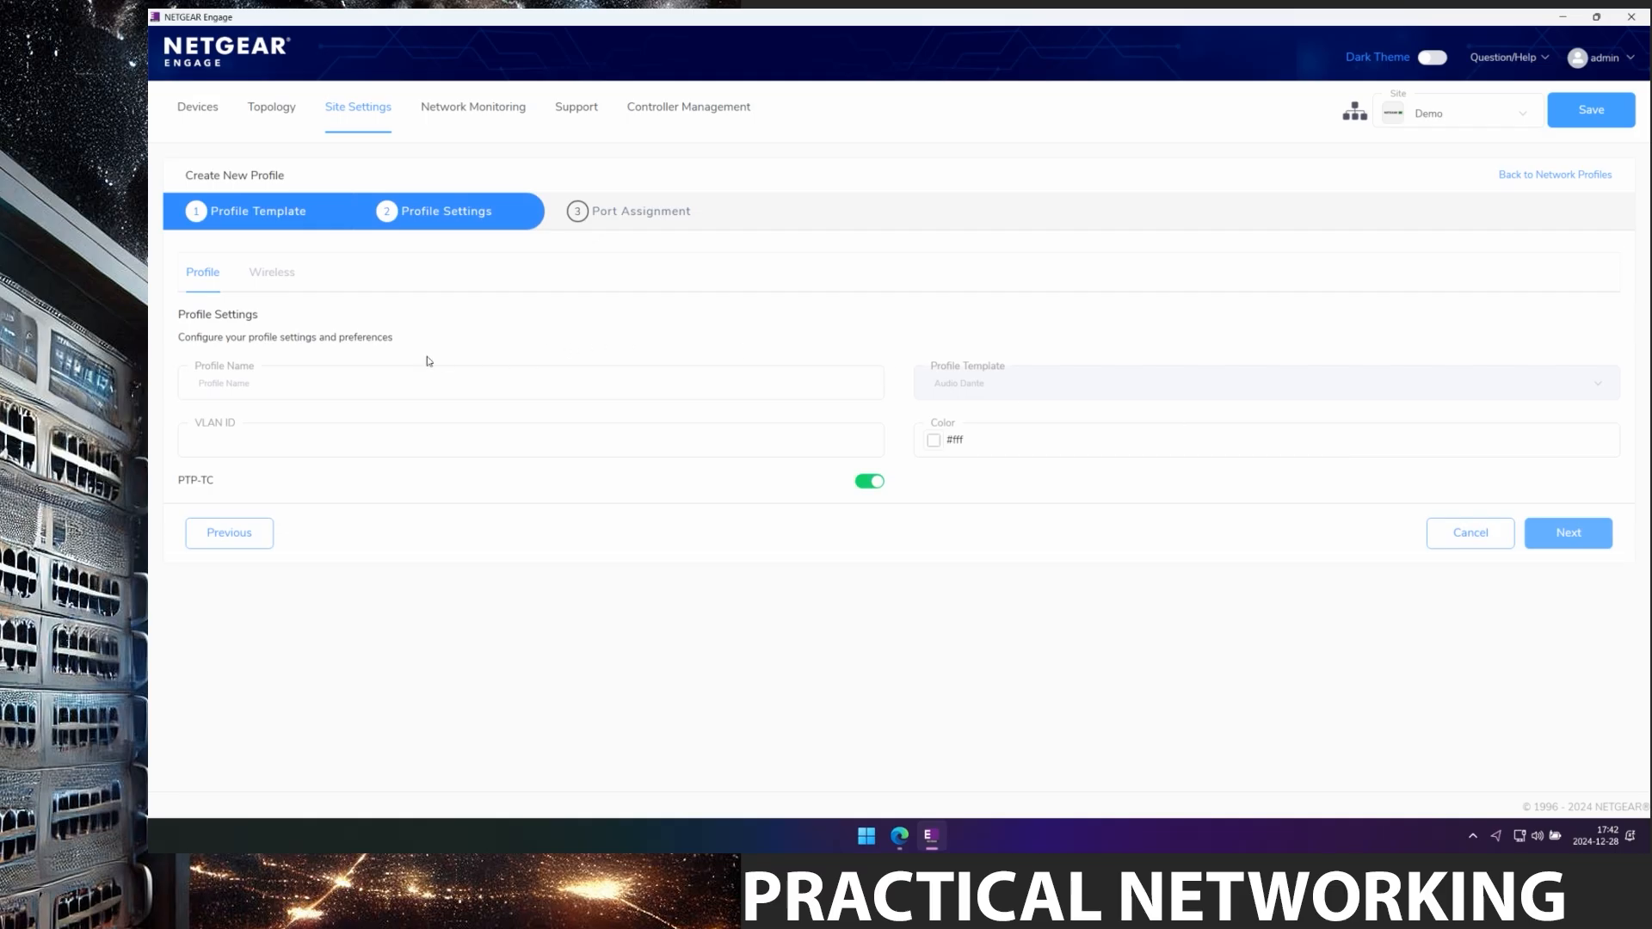
left_click(292, 384)
type("Dante Network")
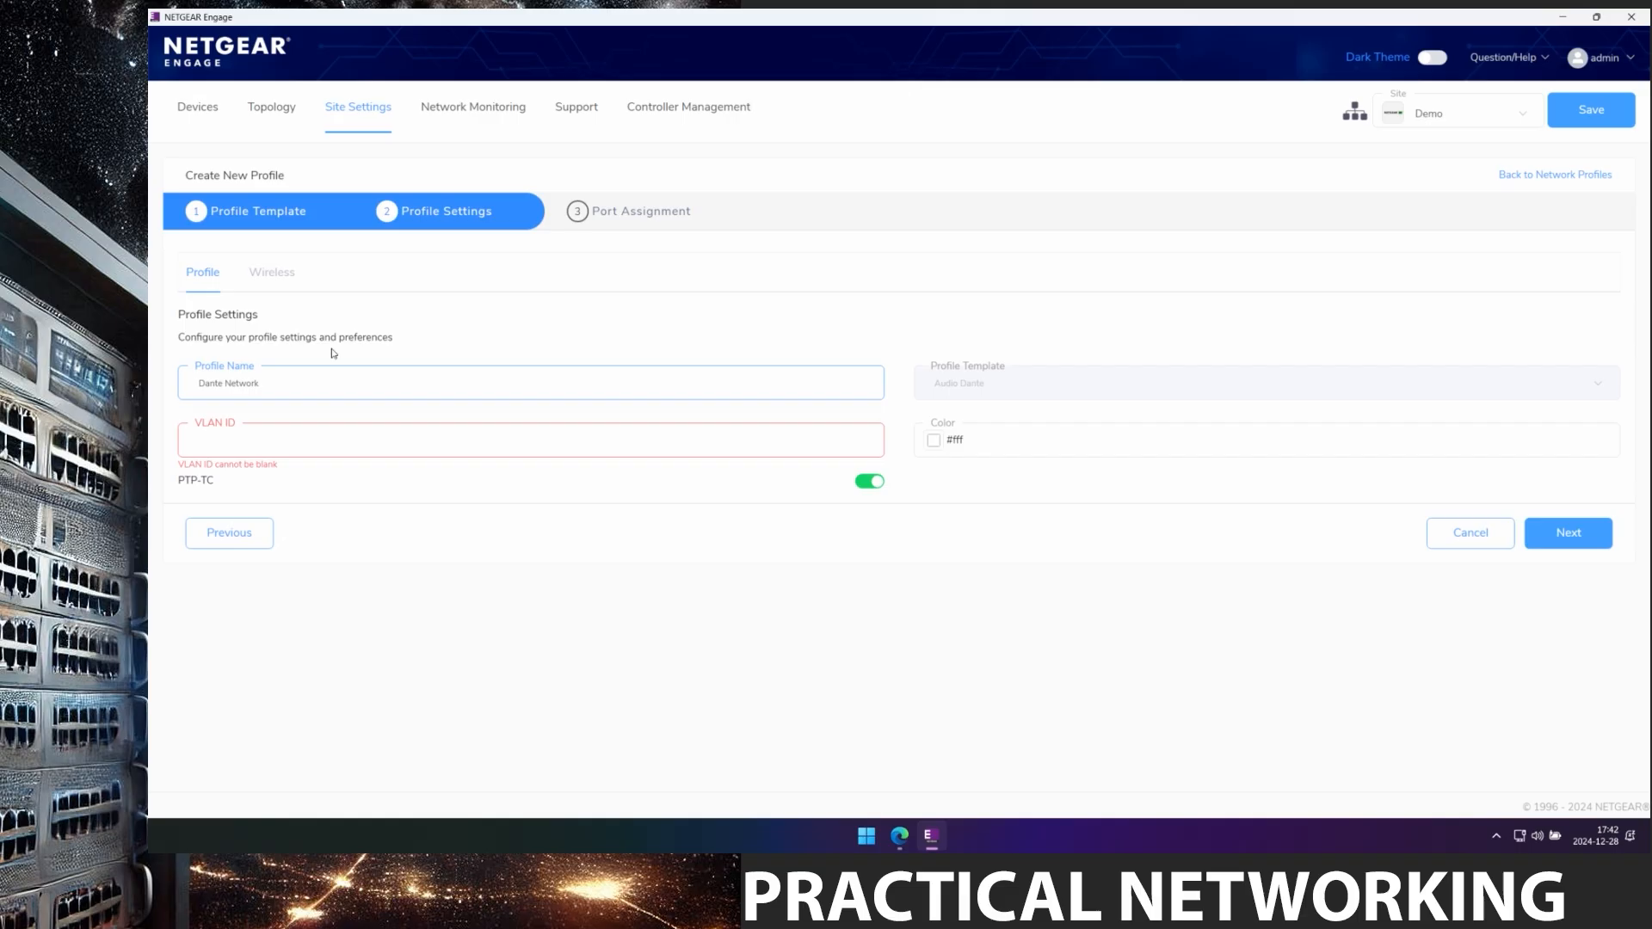
left_click(323, 437)
type("10")
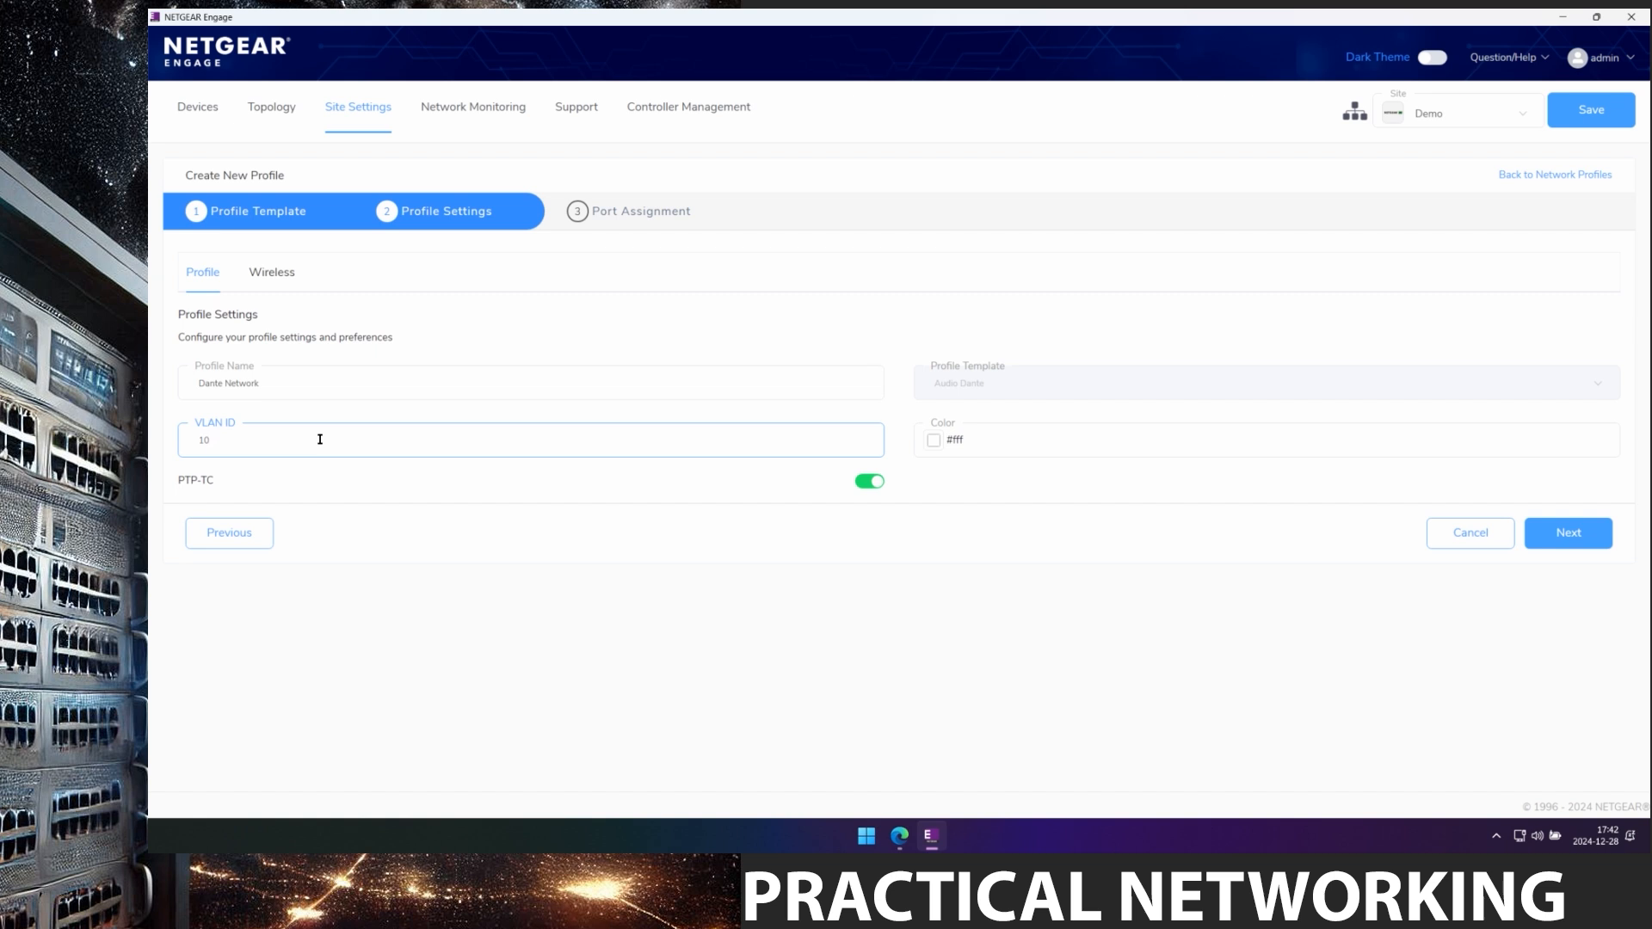
Give the profile blue colour #1B17F7 and continue to port assignment.
left_click(934, 441)
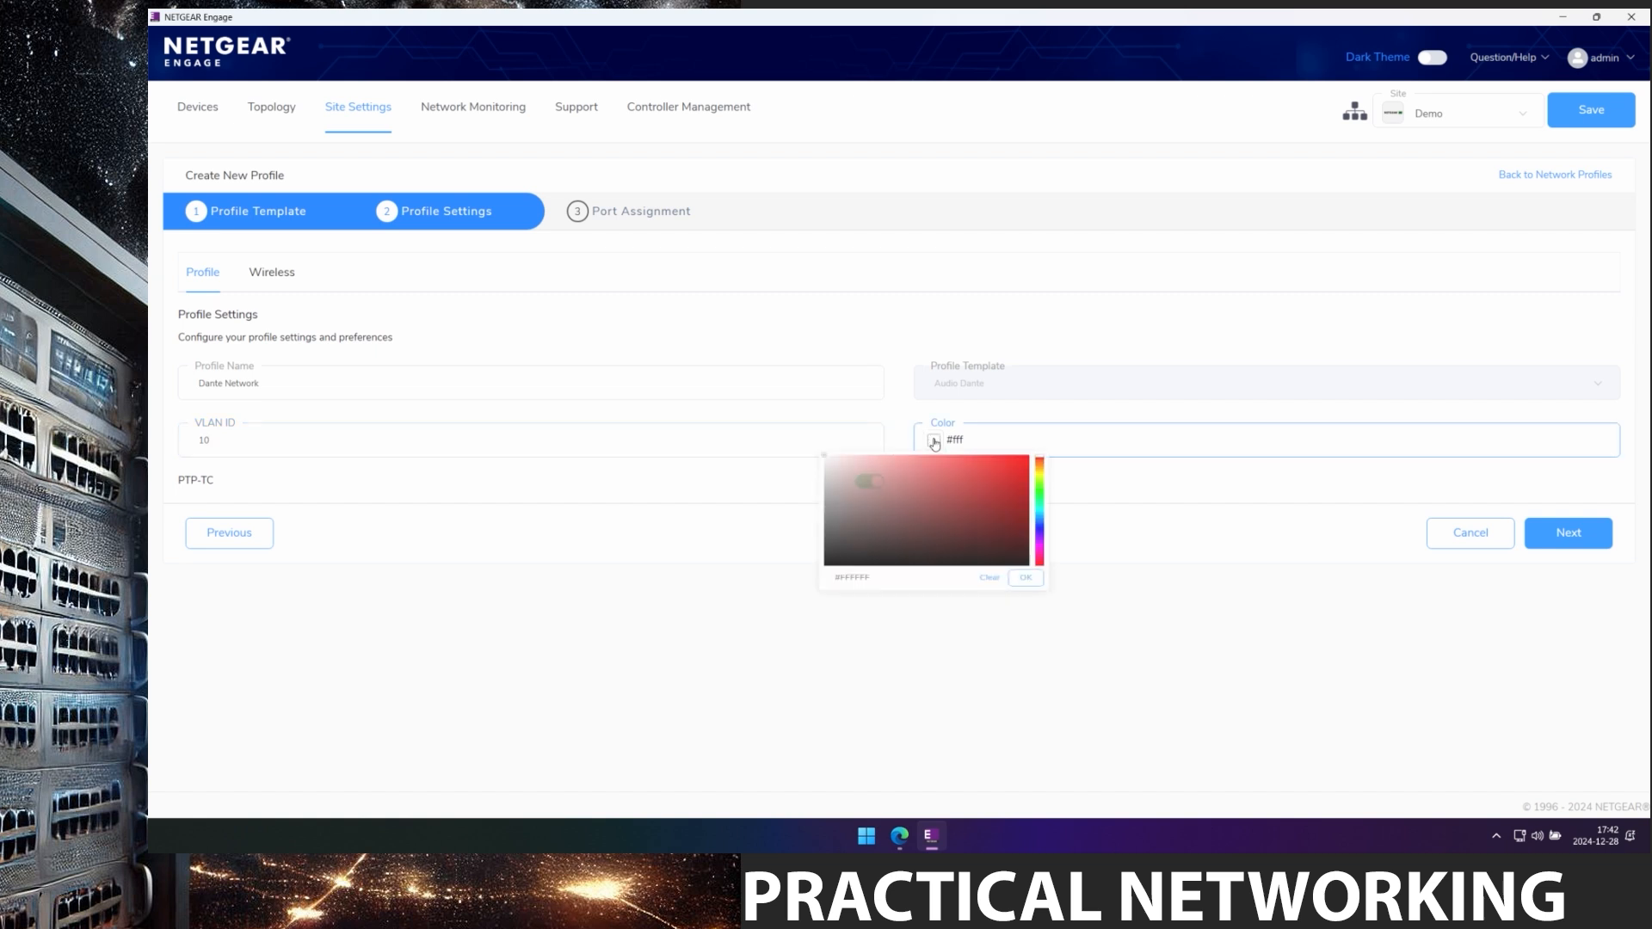
left_click(1040, 542)
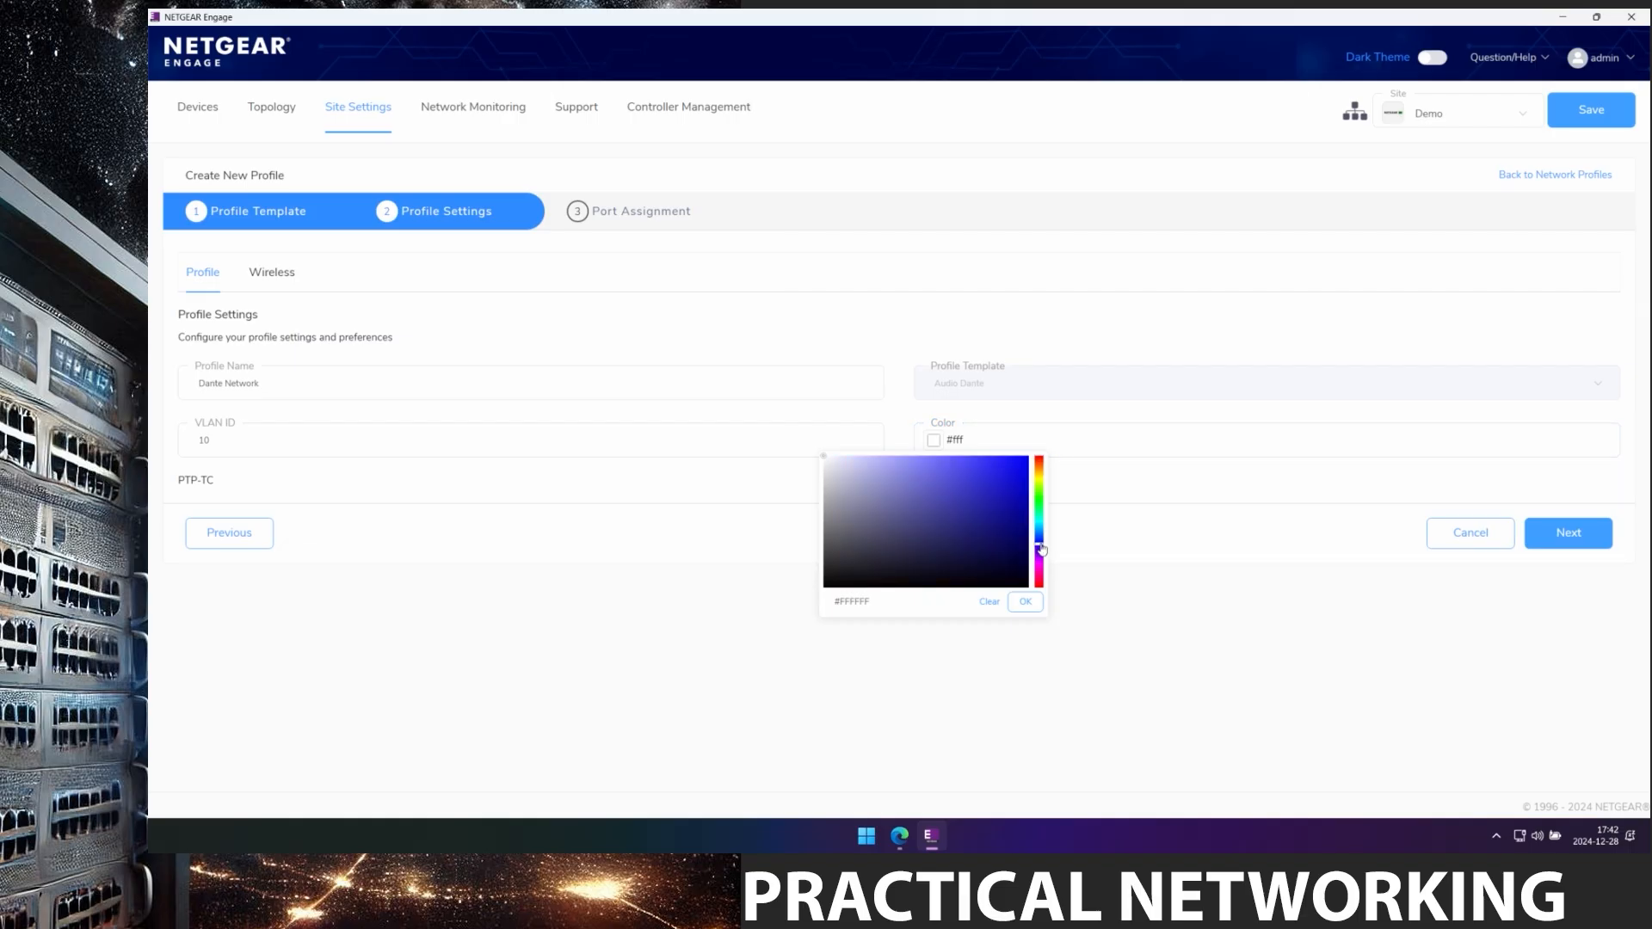
left_click(1011, 464)
left_click(1025, 602)
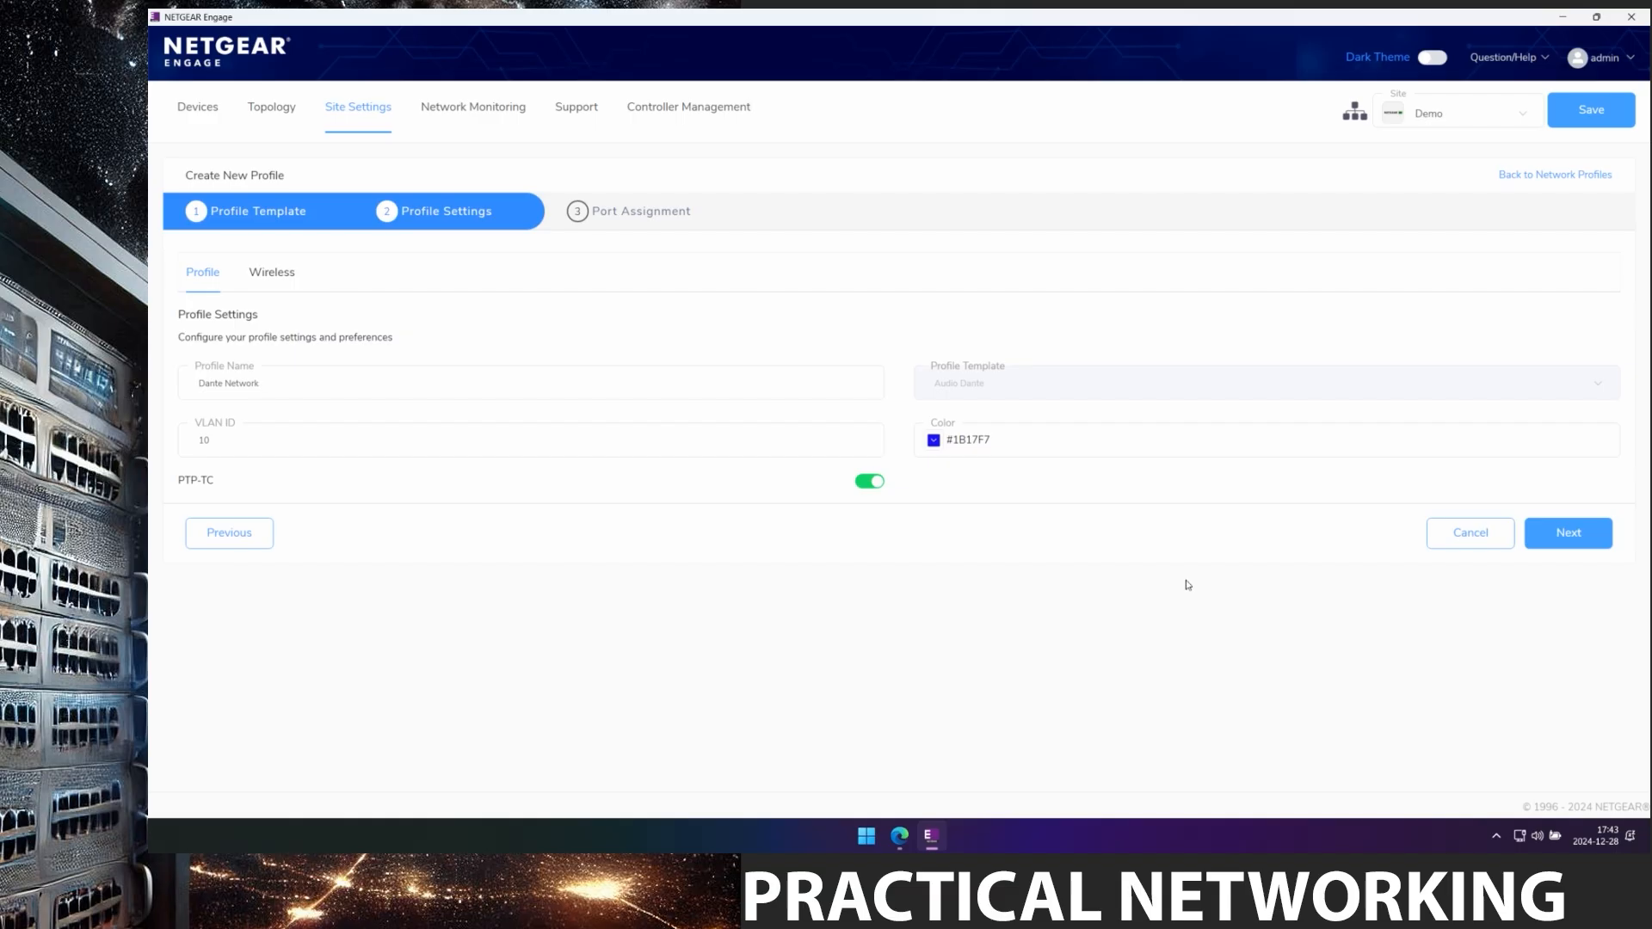
left_click(1581, 540)
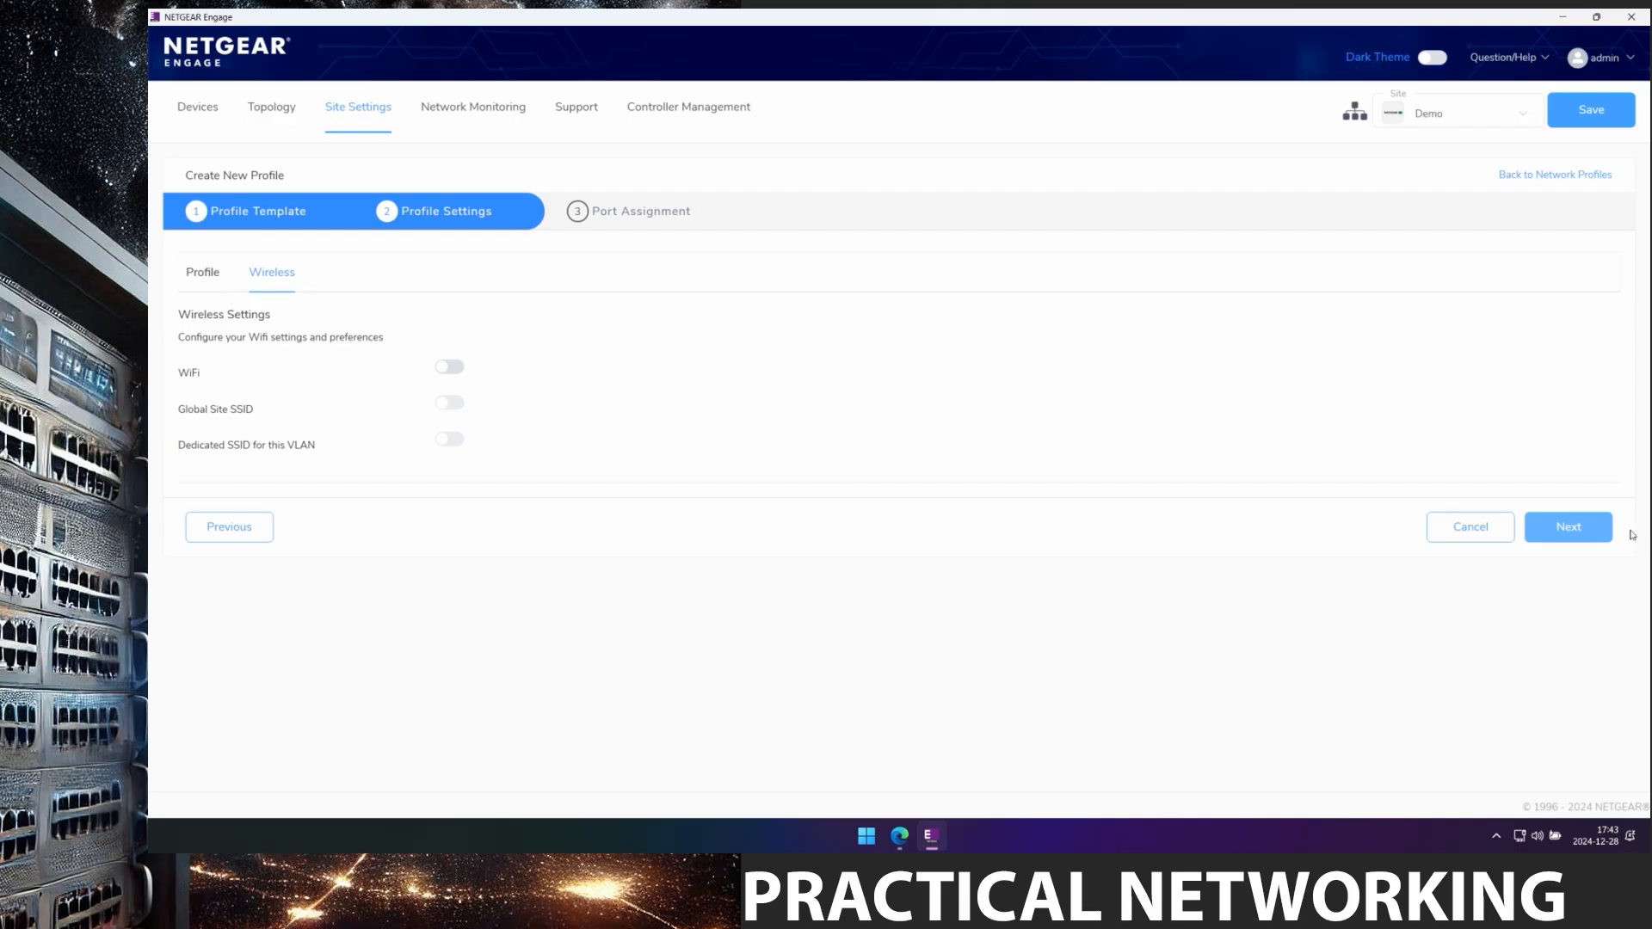
left_click(1578, 530)
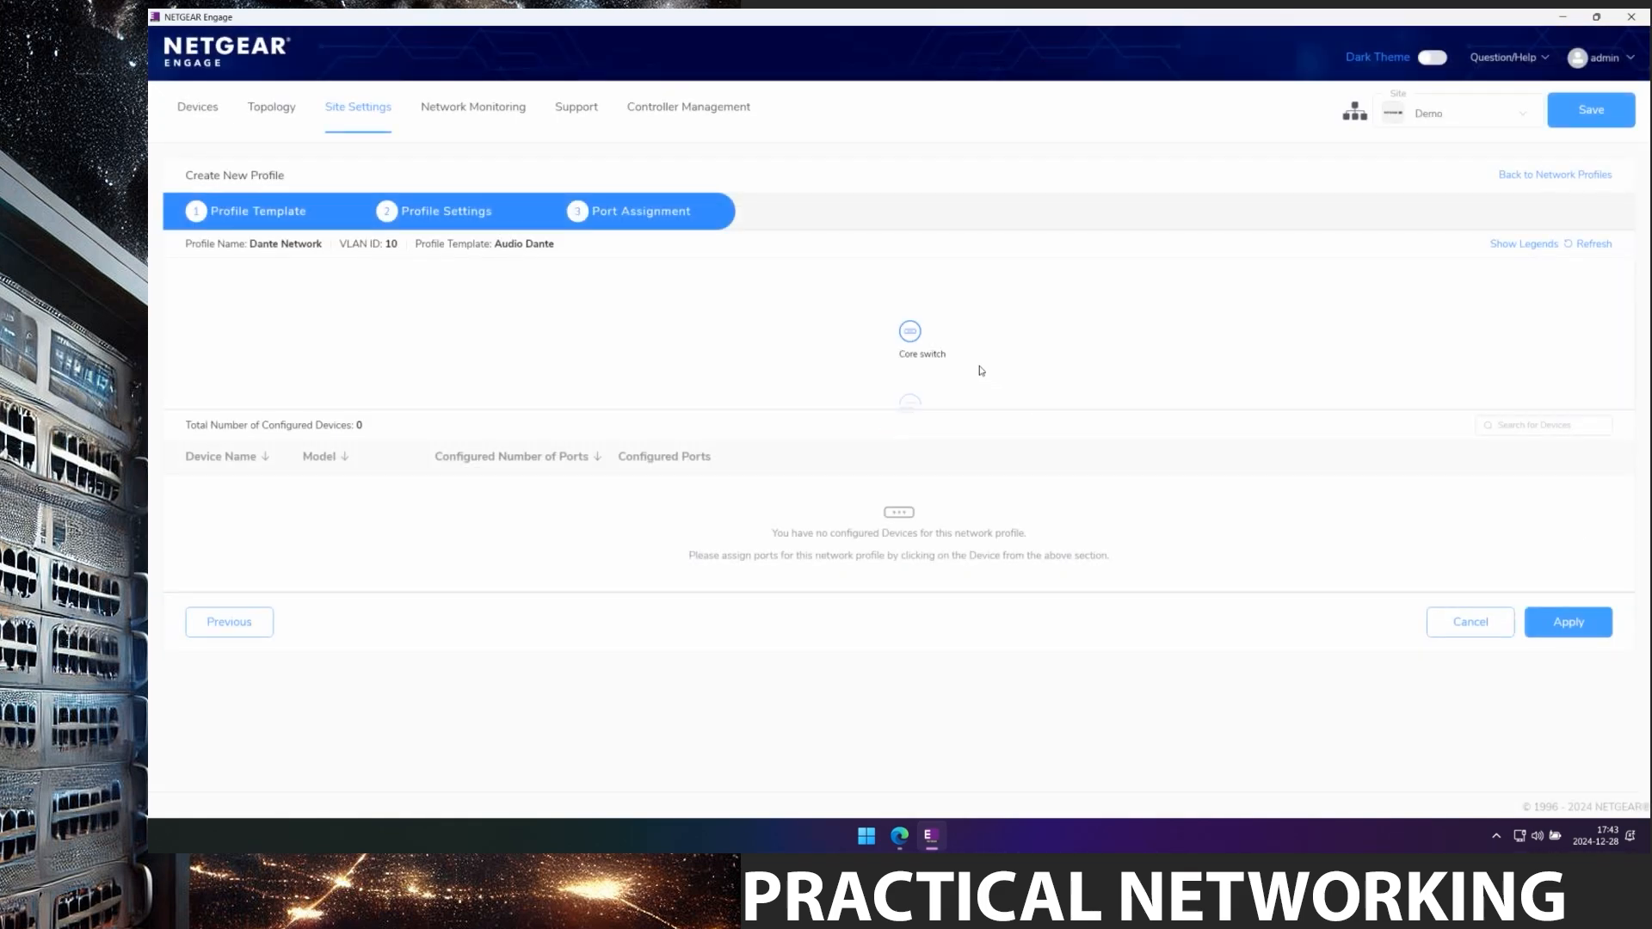
Assign Core switch ports 1–8 to Dante Network, apply, and return to the profiles list.
left_click(908, 336)
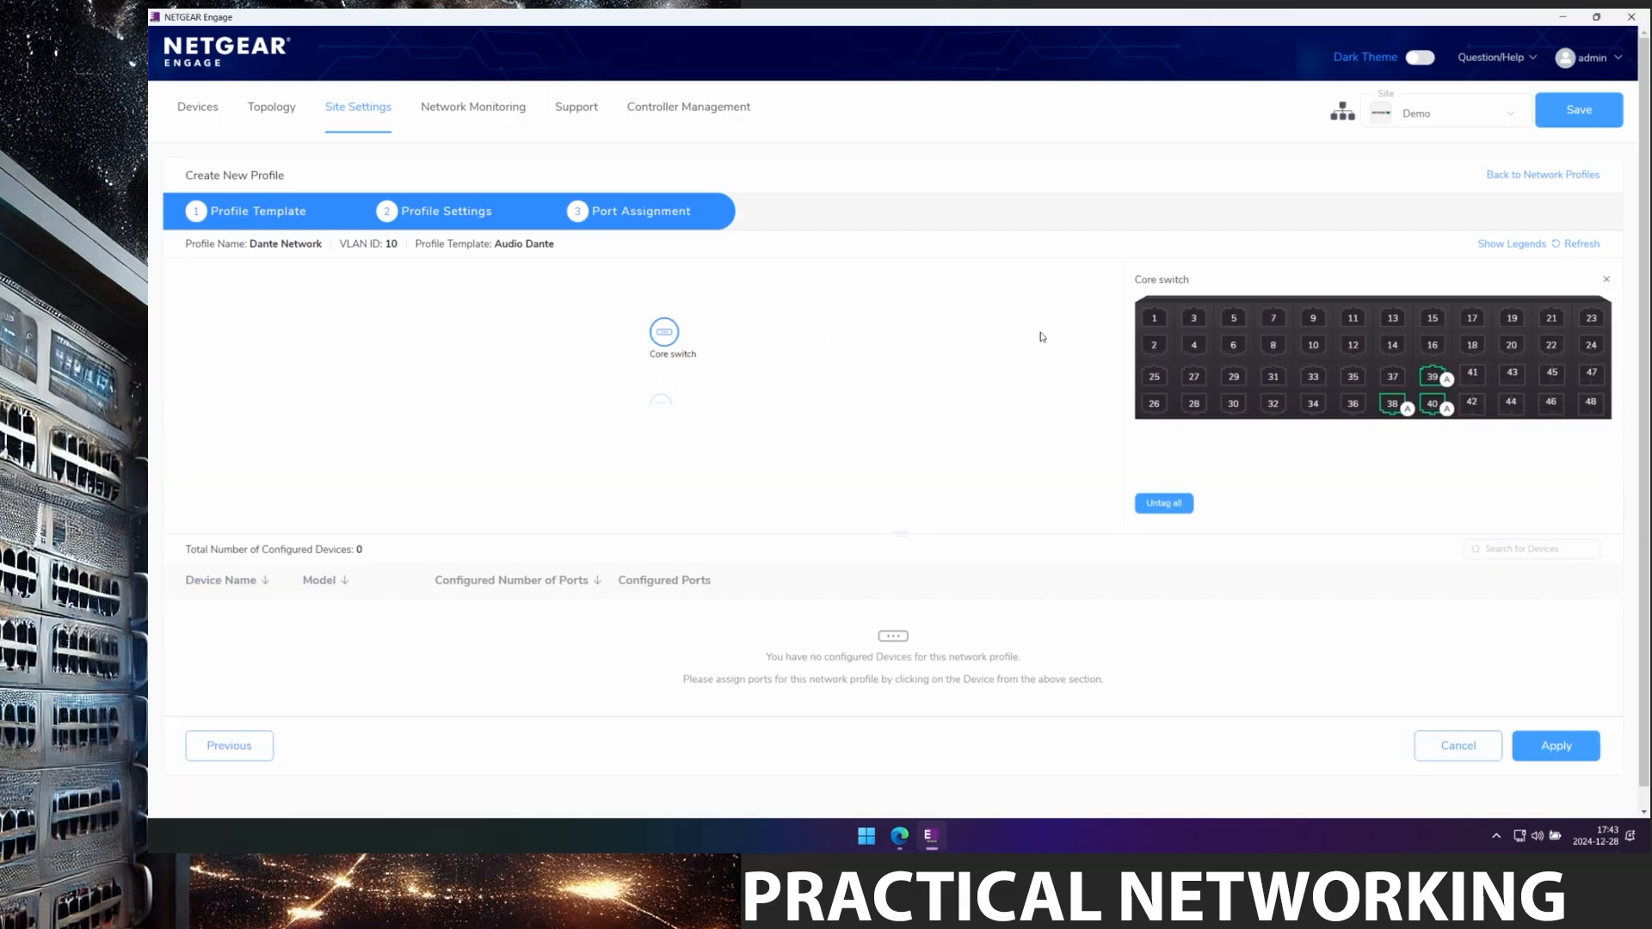
left_click(1153, 318)
left_click(1193, 318)
left_click(1243, 320)
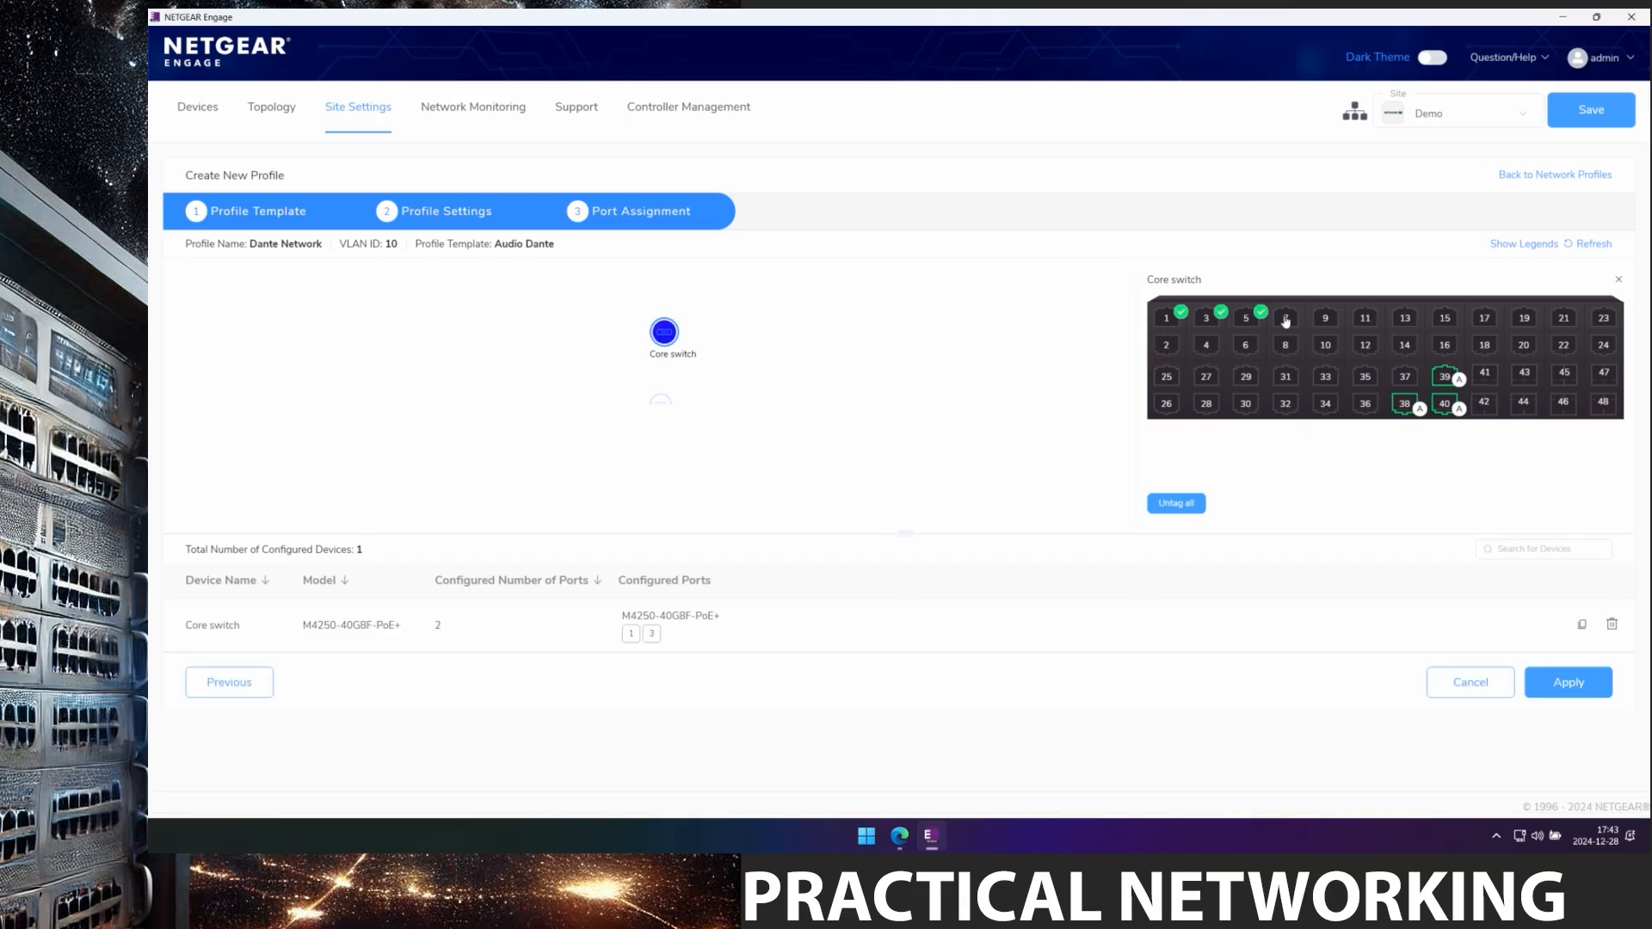
left_click(1285, 318)
left_click(1284, 345)
left_click(1245, 345)
left_click(1211, 350)
left_click(1174, 351)
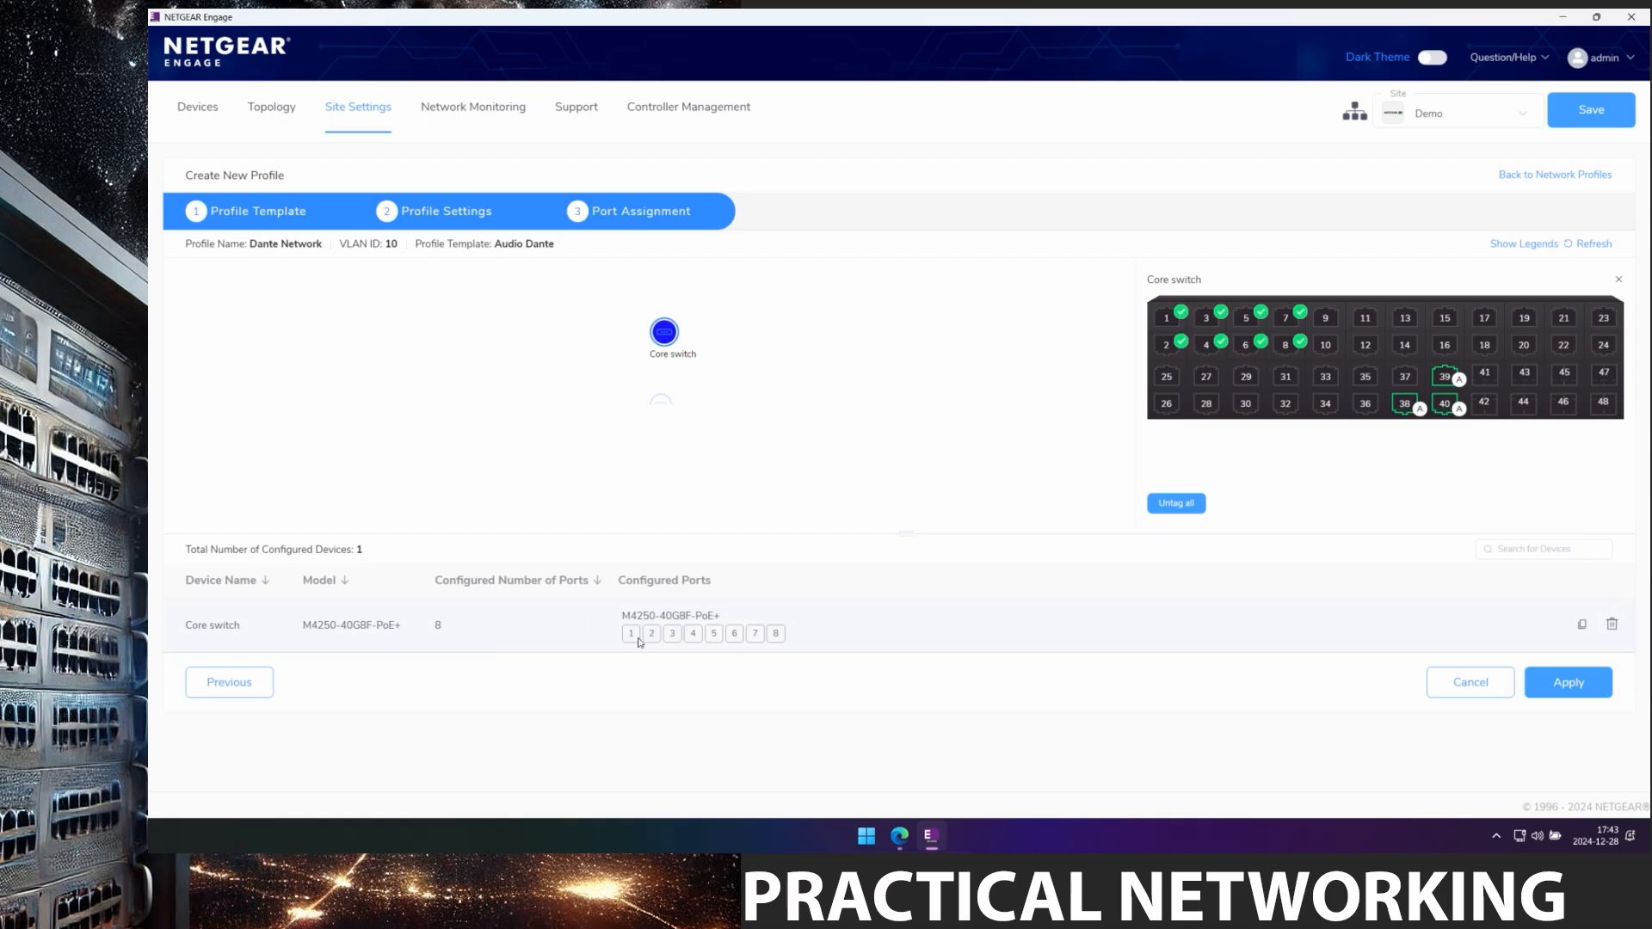
left_click(1570, 691)
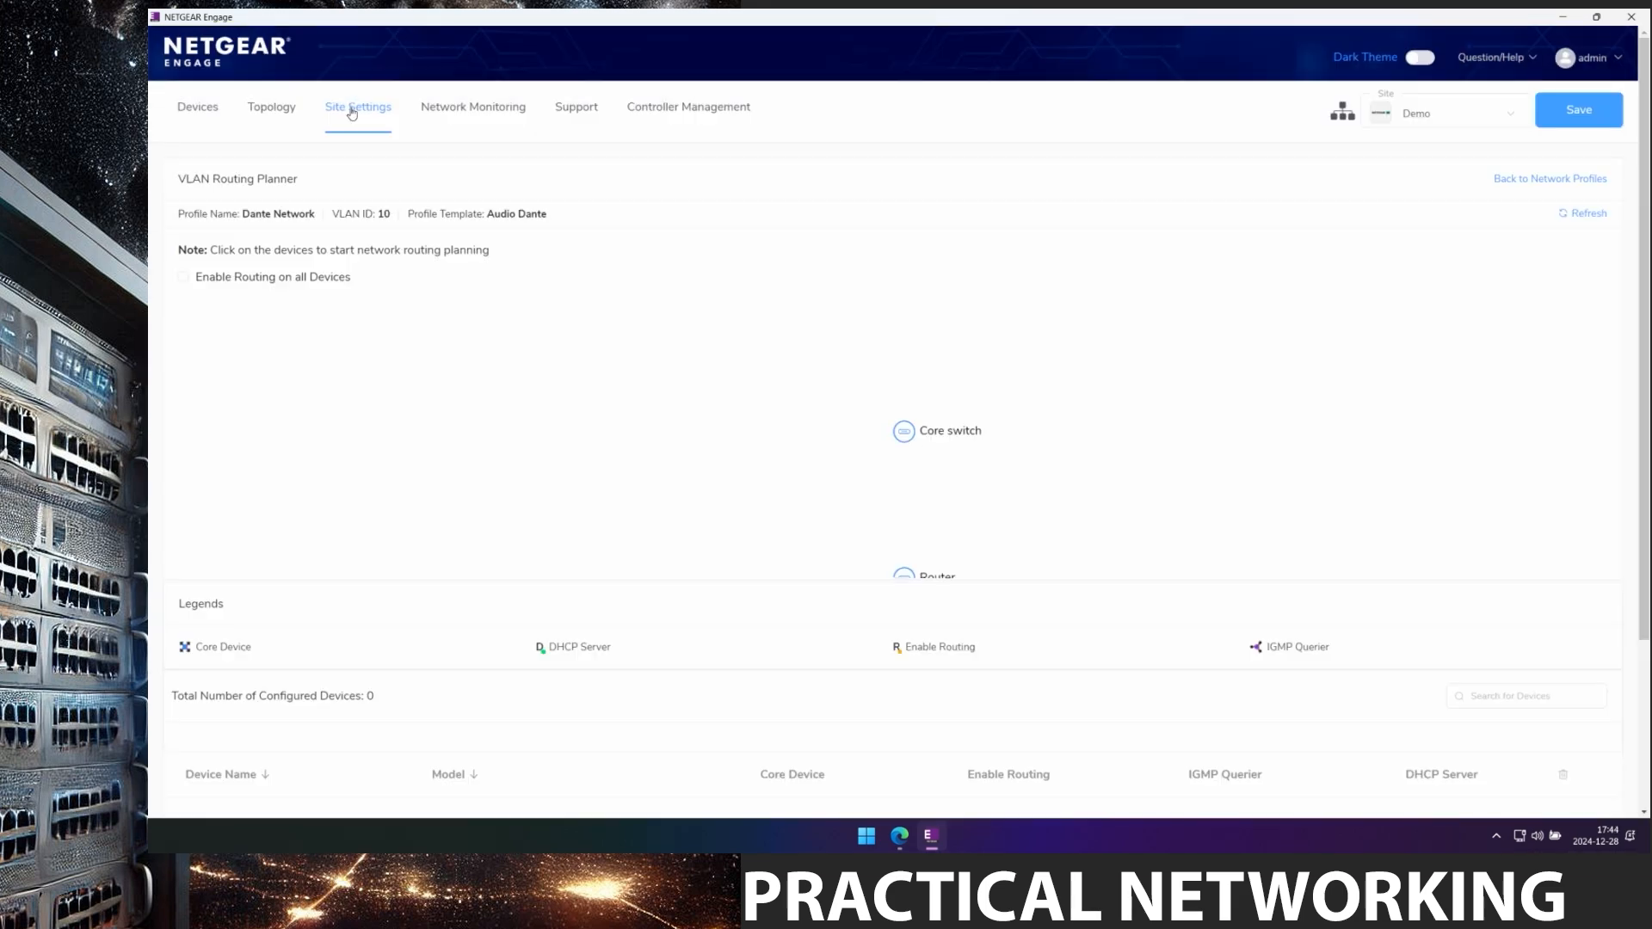
left_click(352, 113)
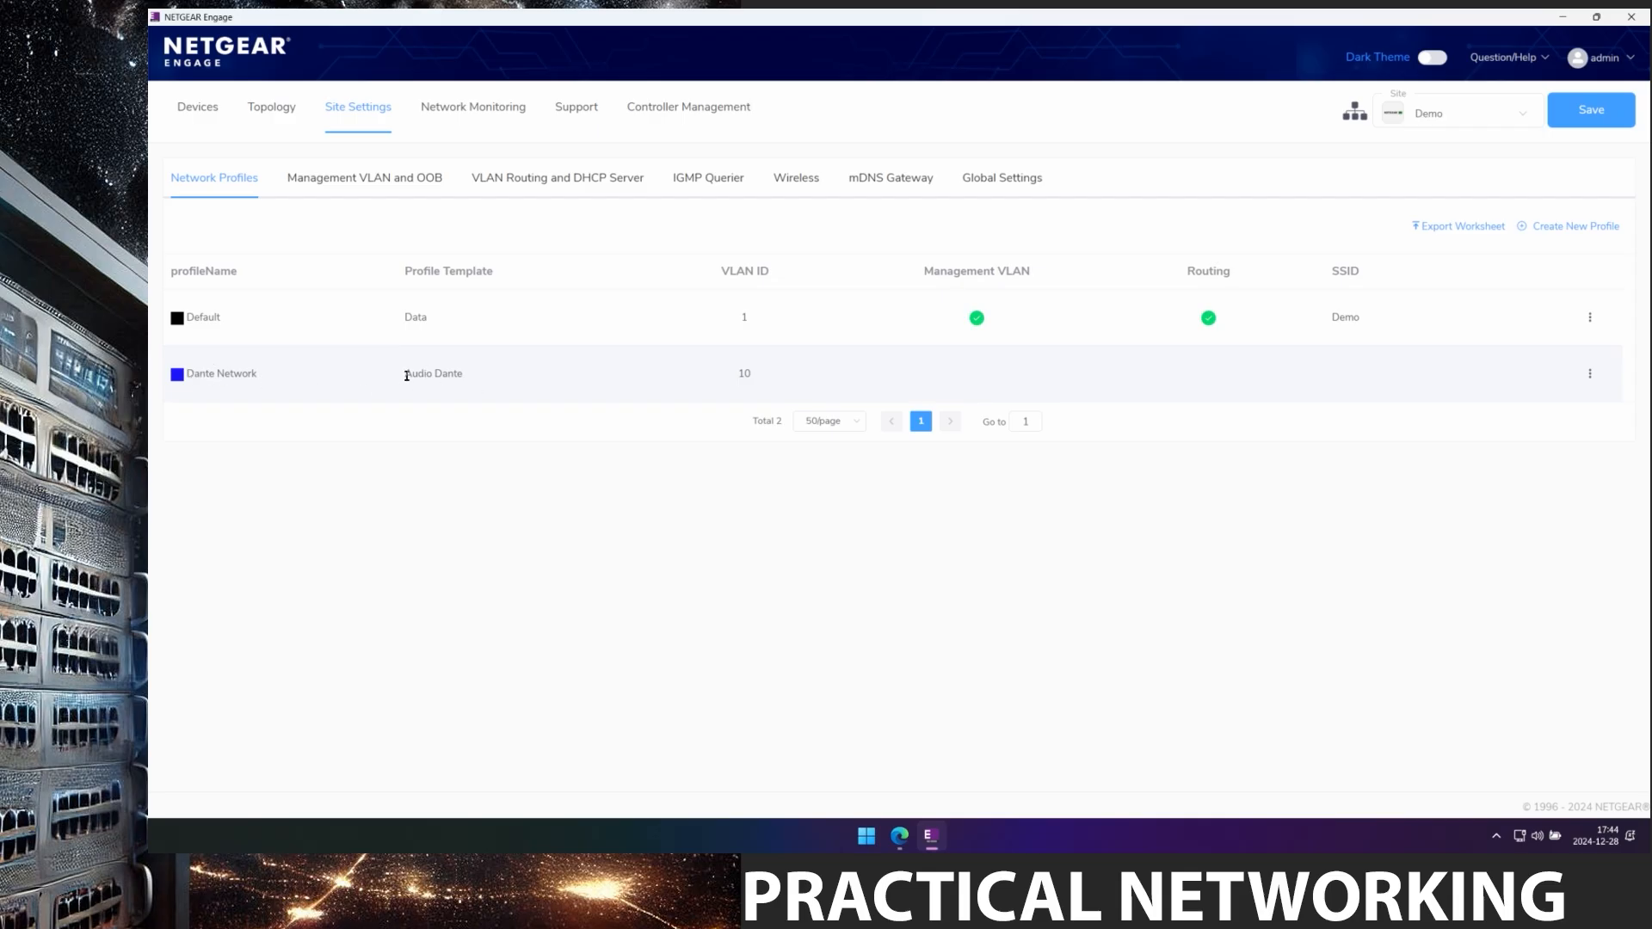
Start a new profile from the Crestron DigitalMedia AV Network template, named Crestron Network on VLAN 20.
left_click_drag(405, 377, 463, 384)
left_click(469, 402)
left_click(1569, 228)
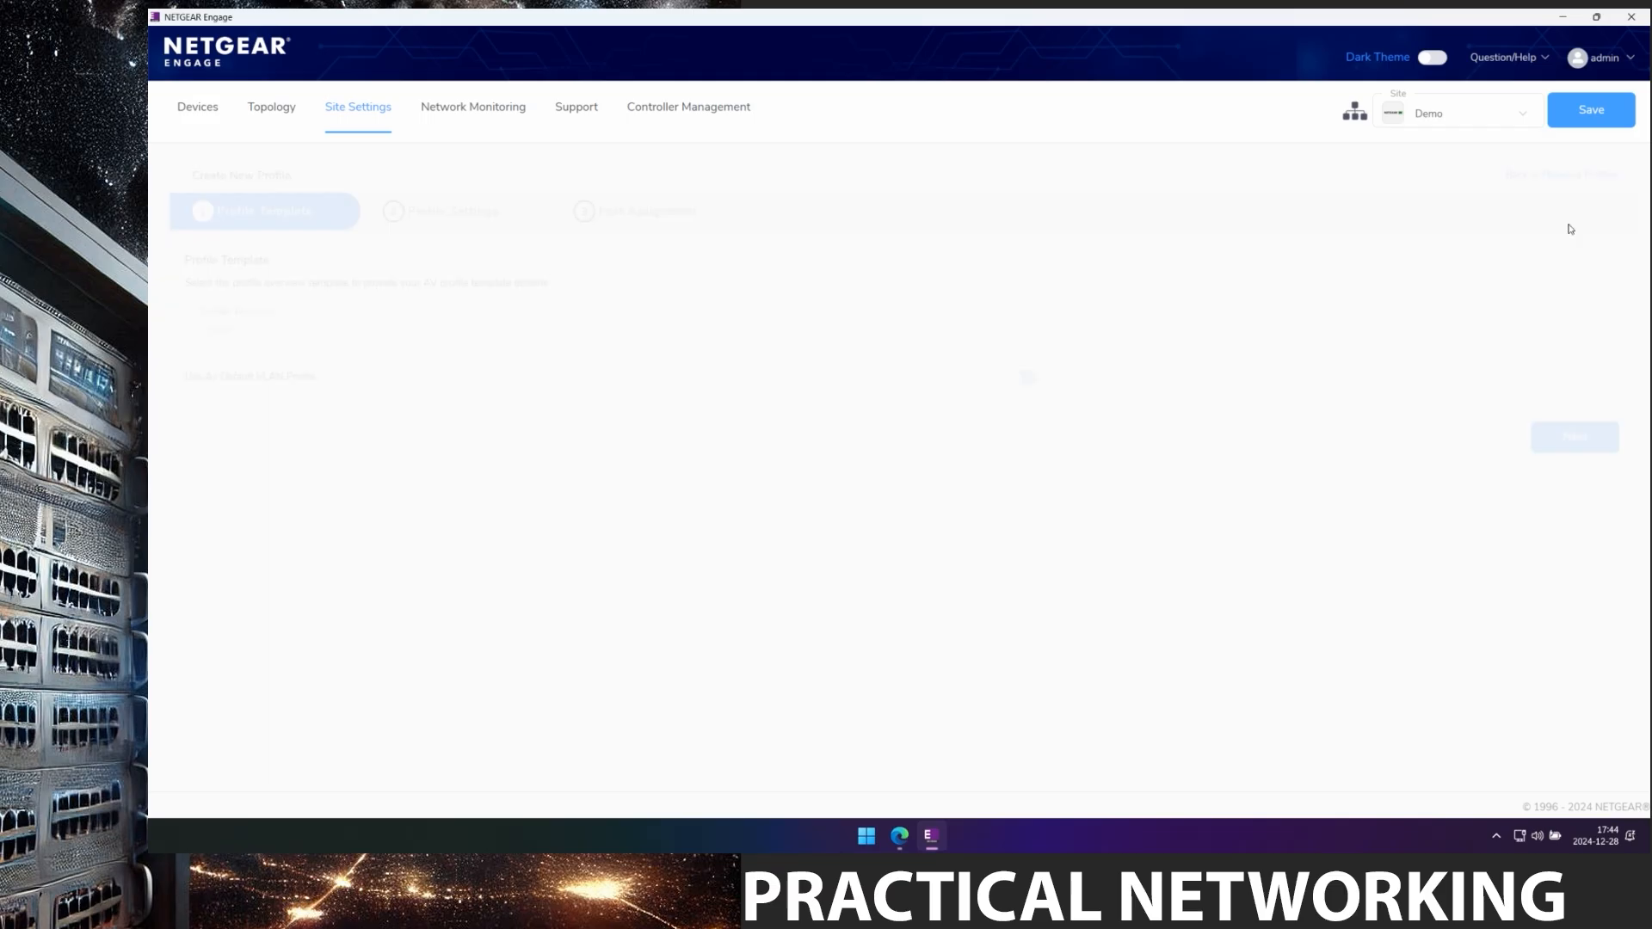
left_click(352, 334)
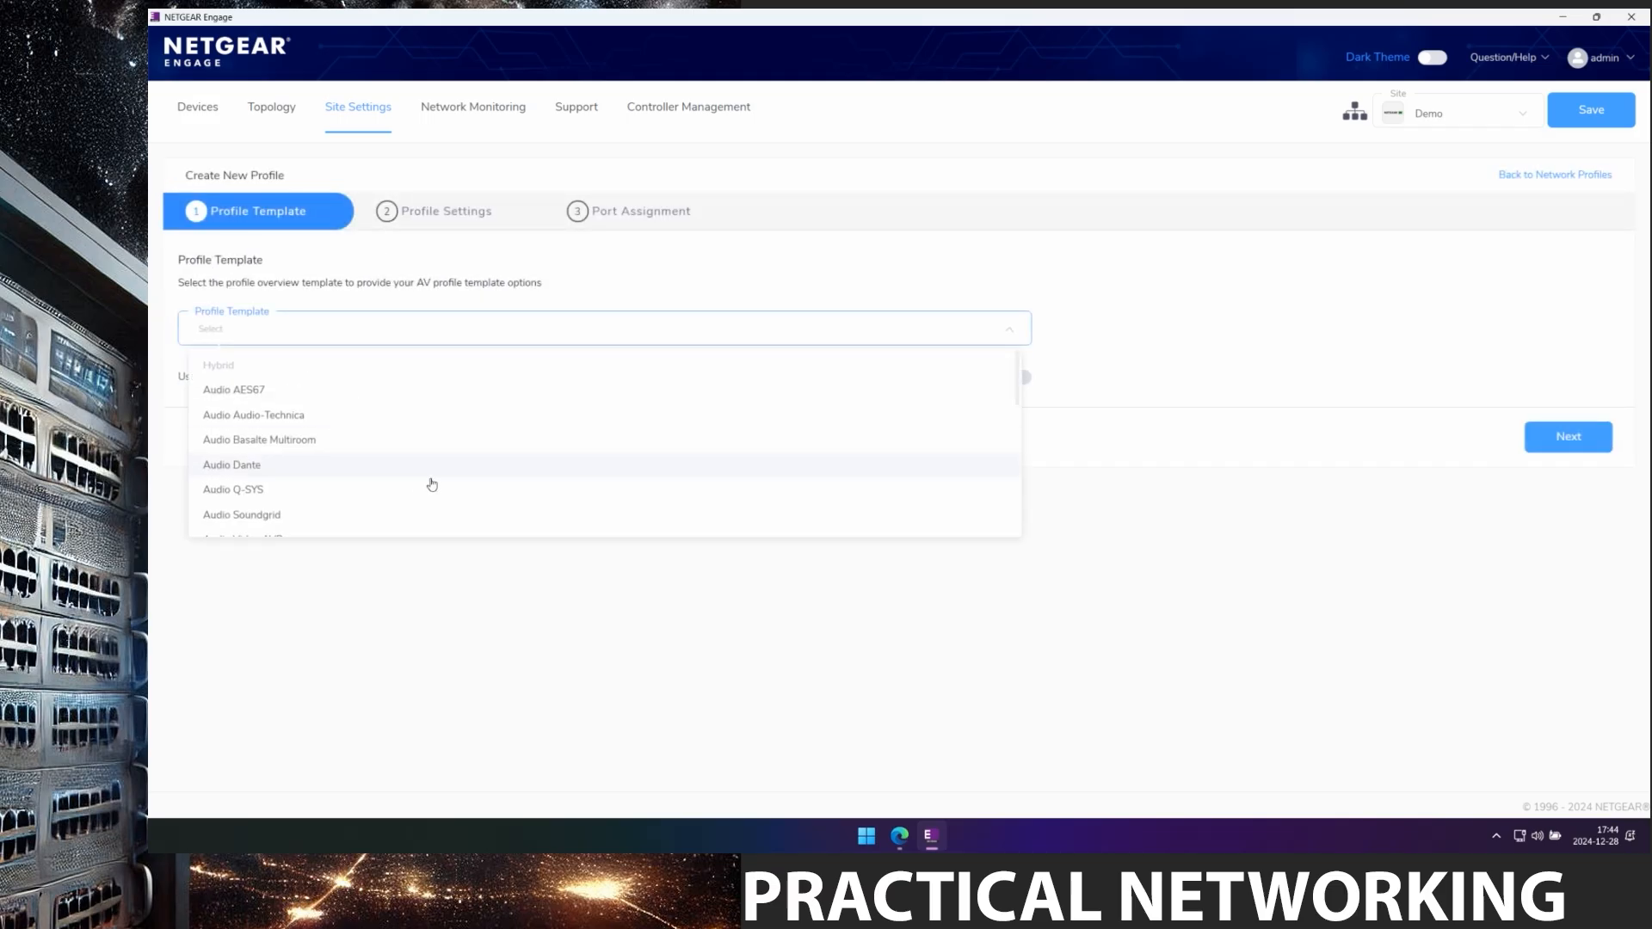
scroll(449, 486, "down", 3)
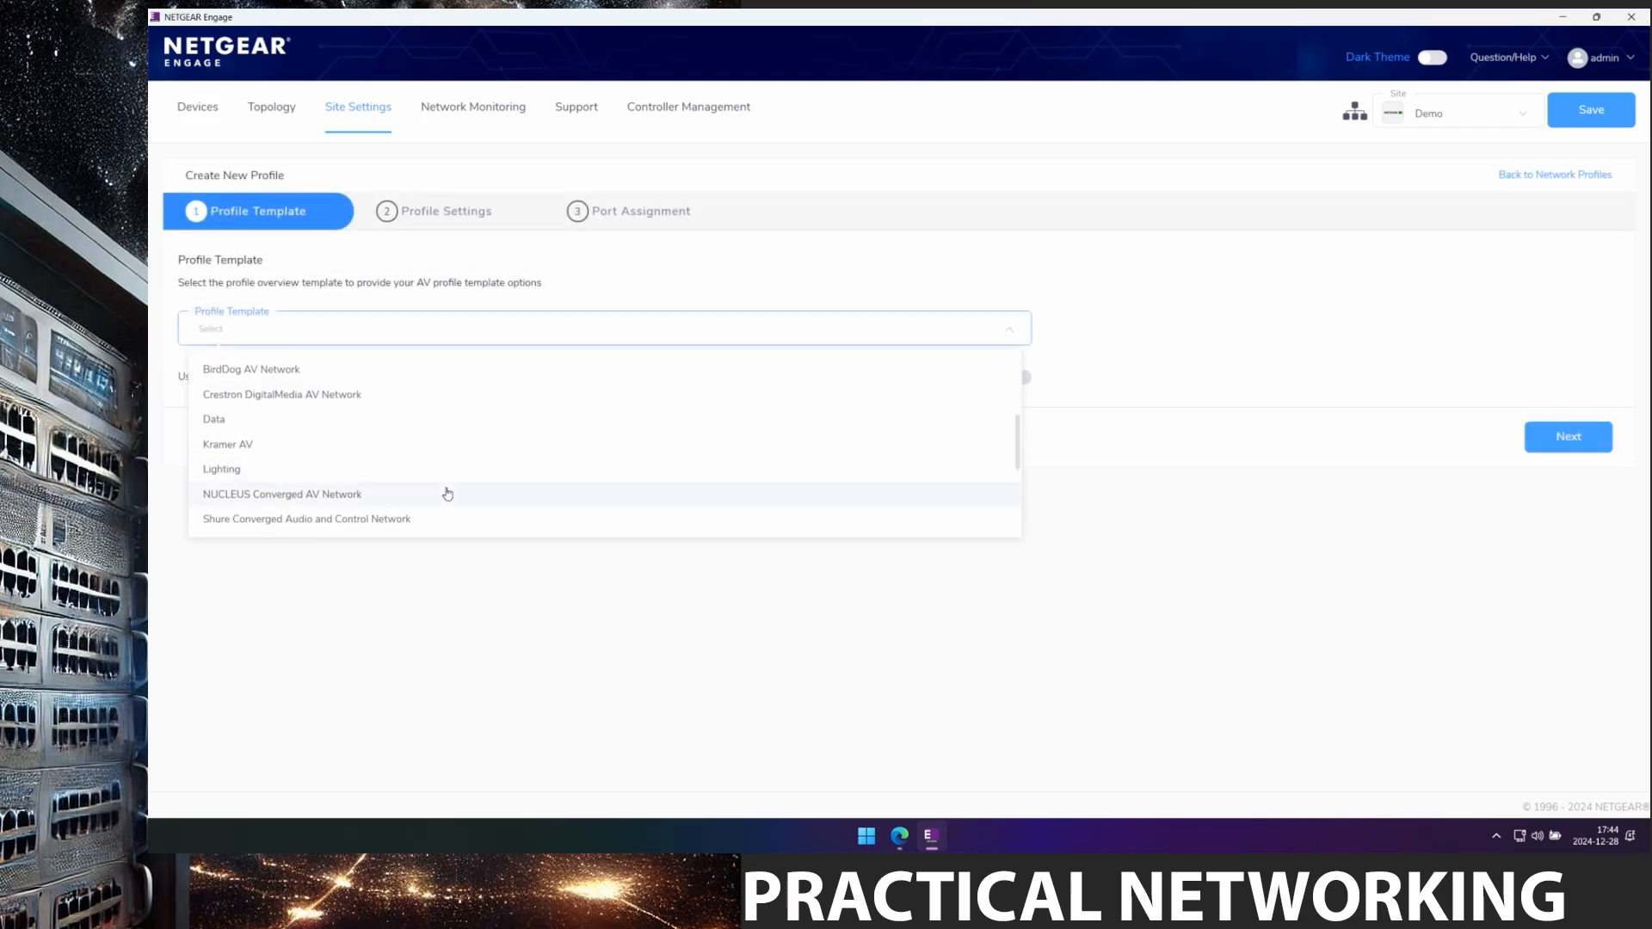
left_click(301, 394)
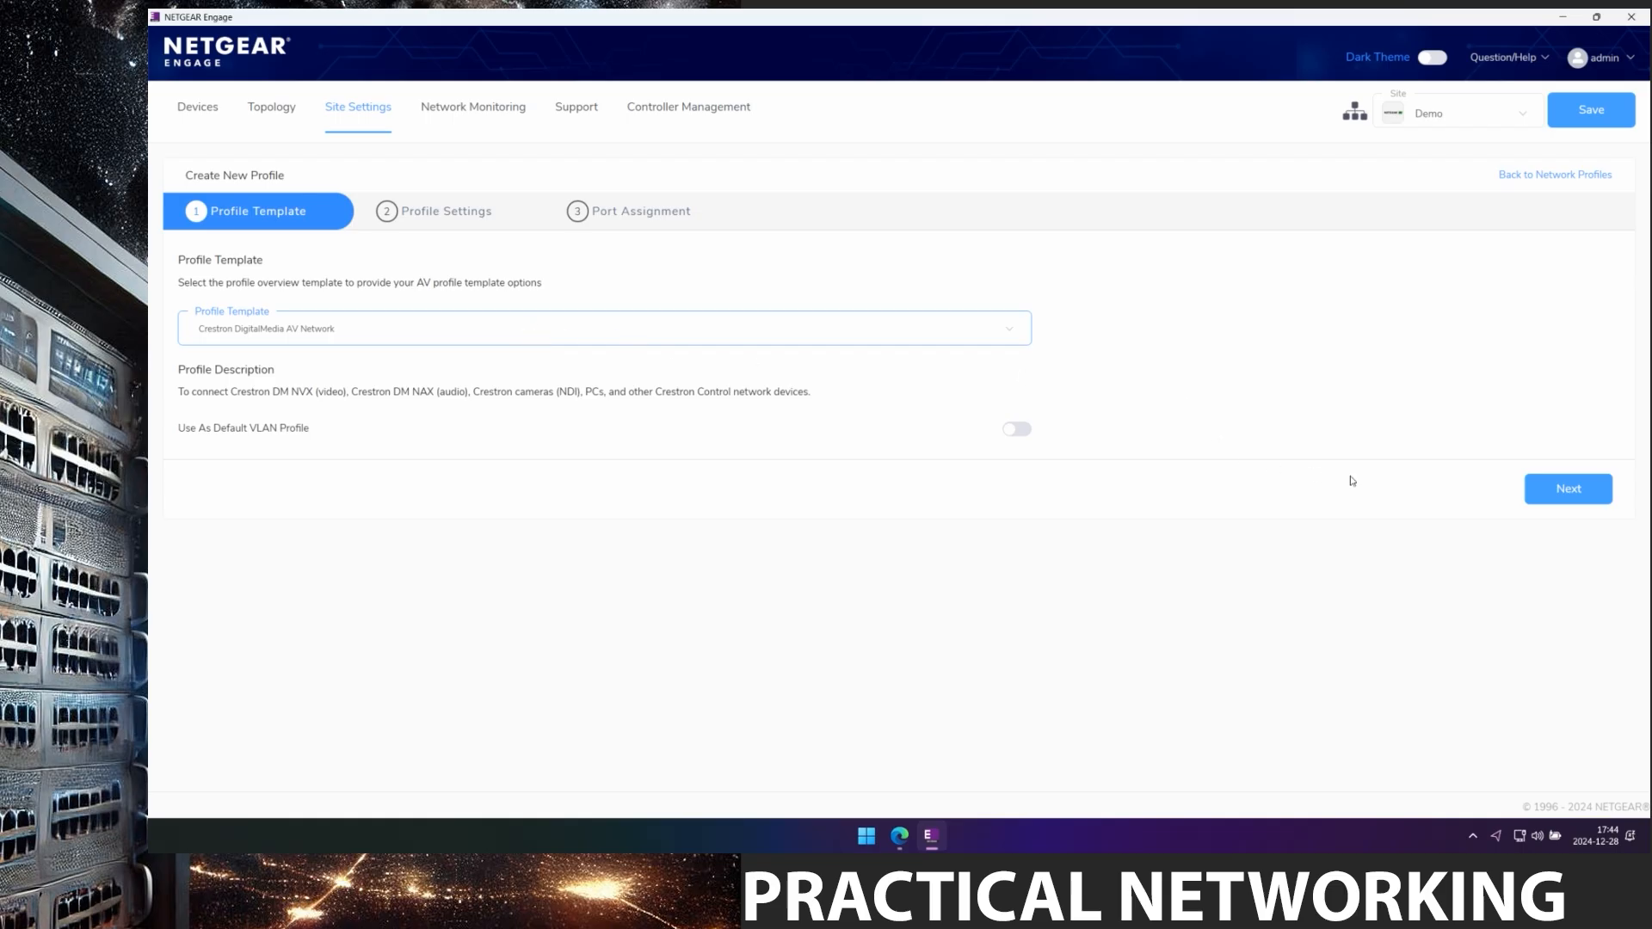
left_click(1564, 491)
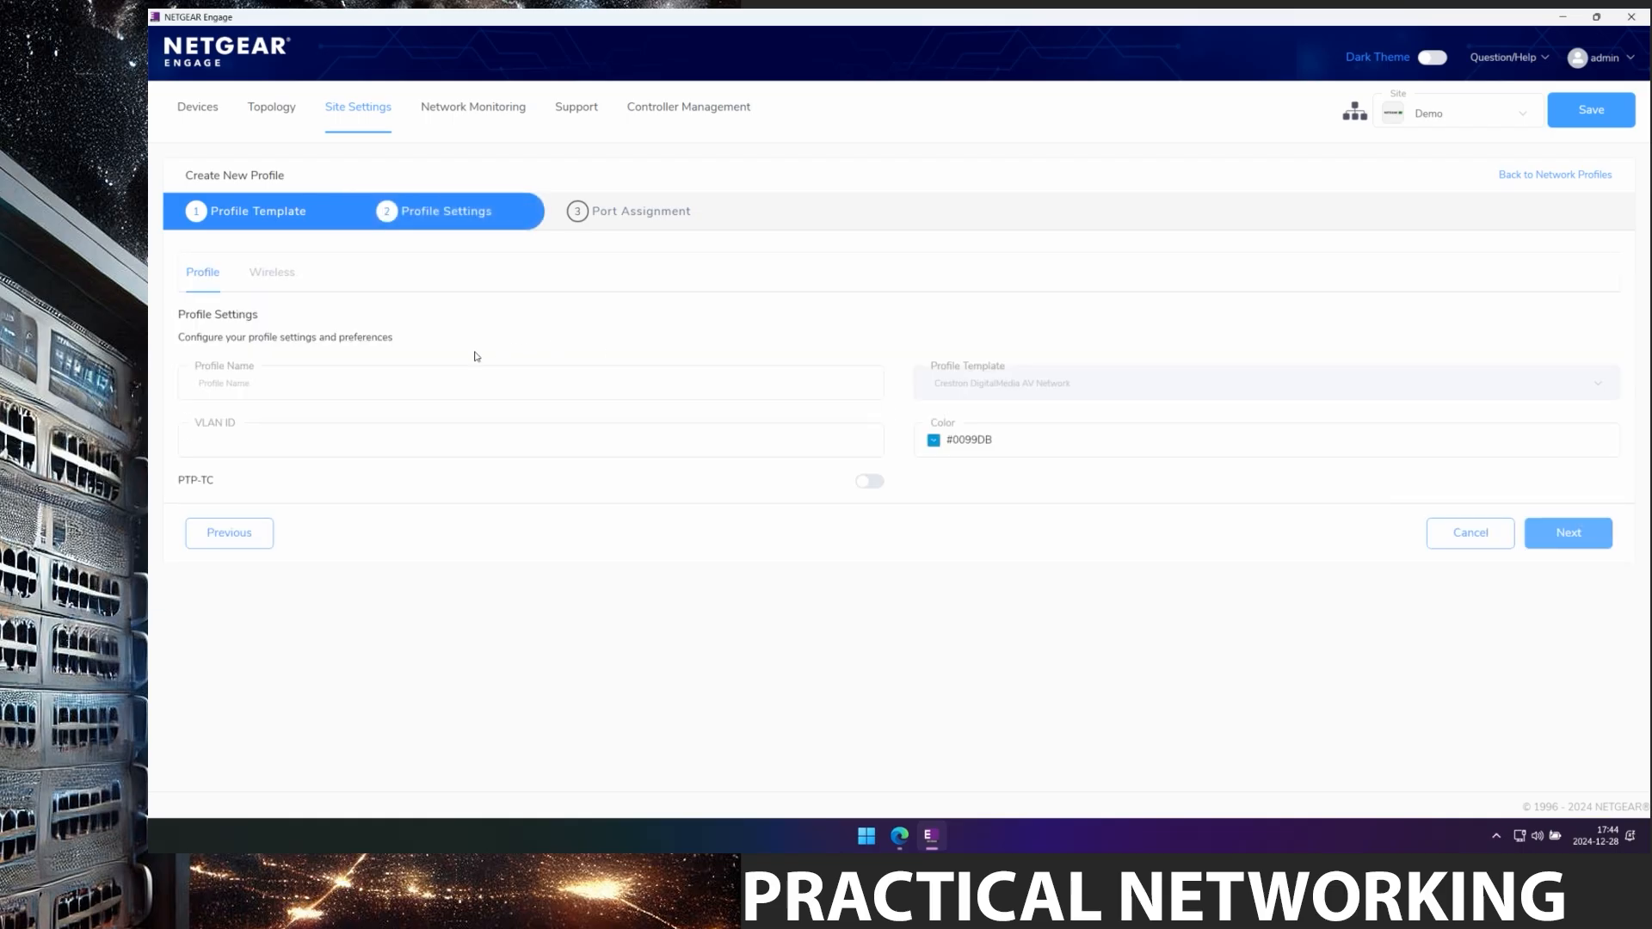
left_click(451, 374)
type("Crestron Network")
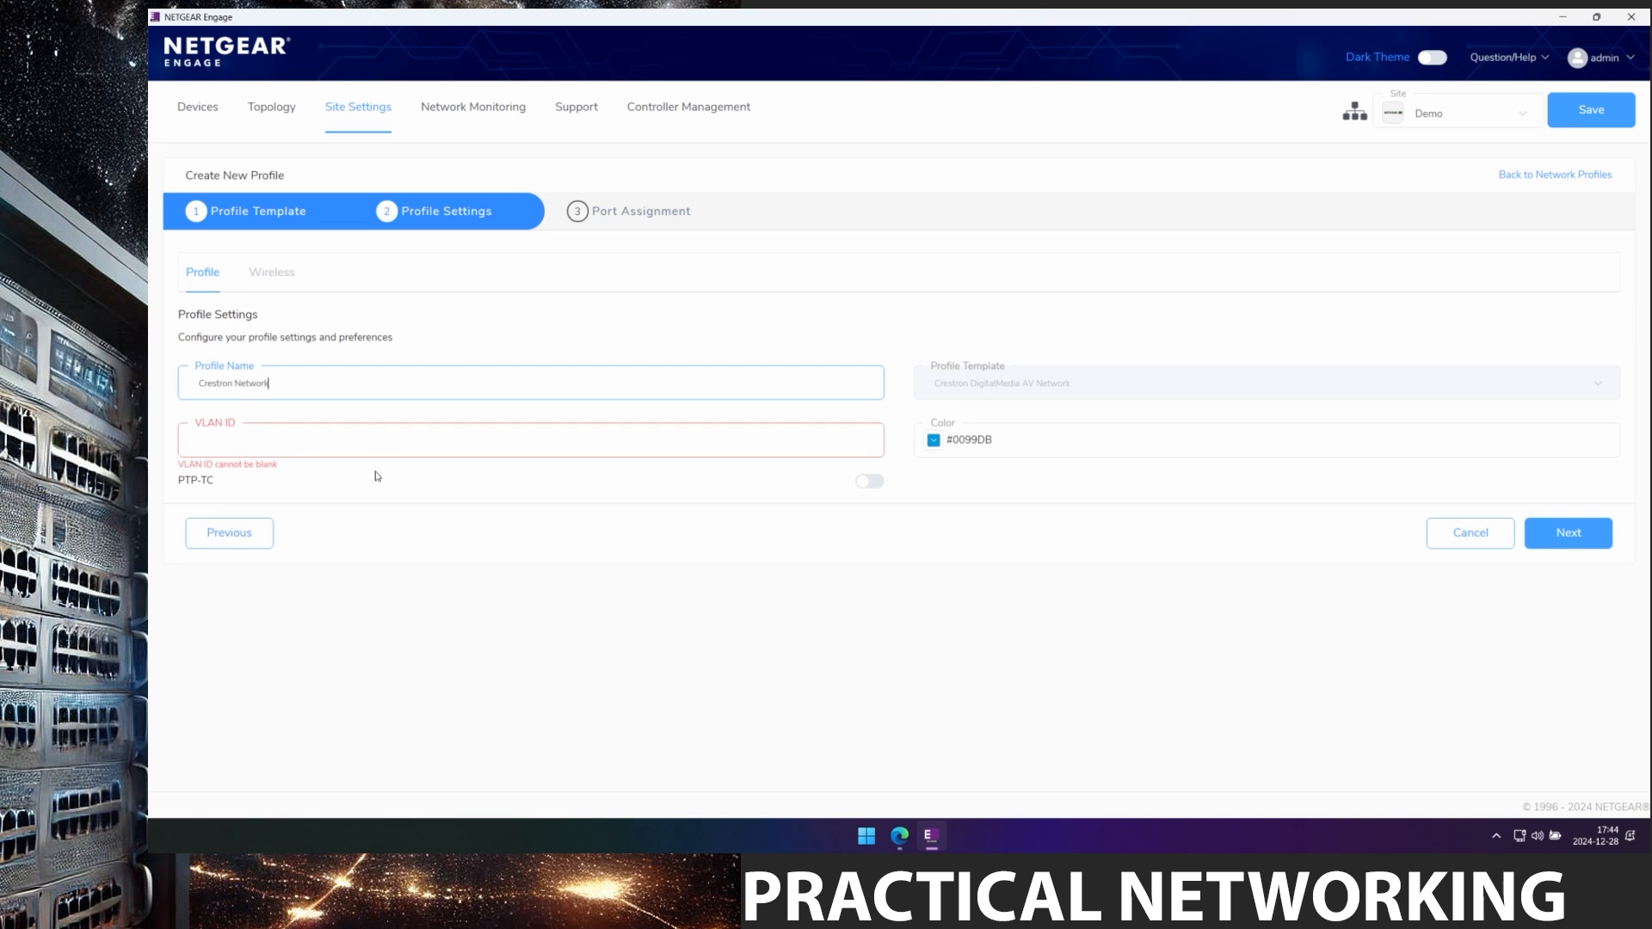
type("20")
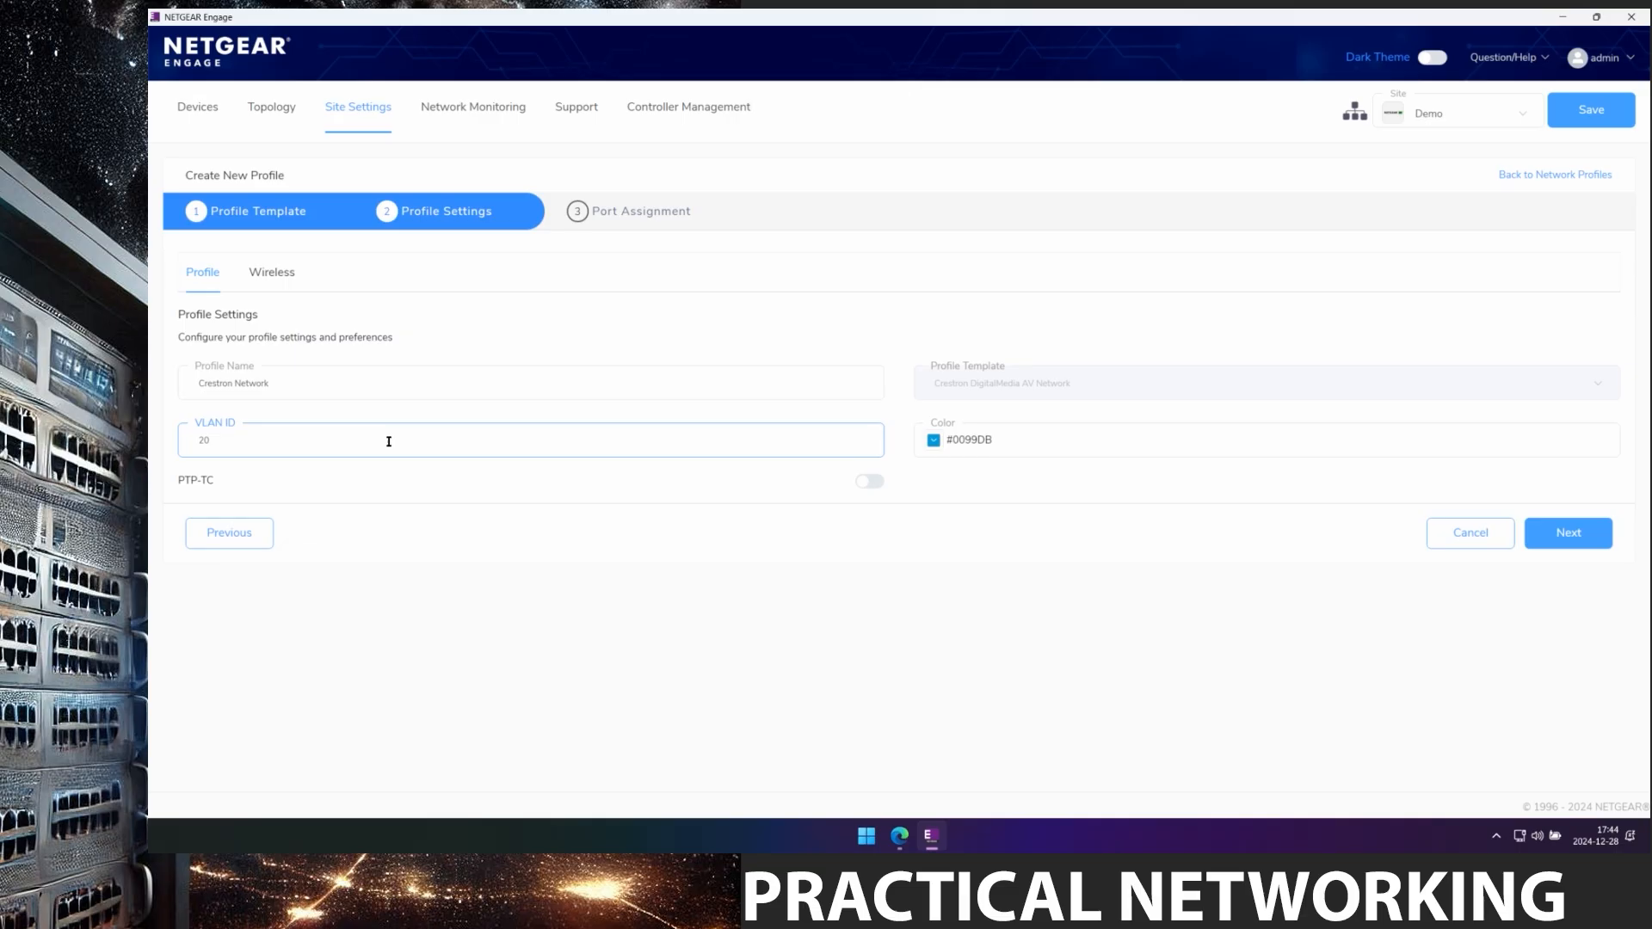
Set the profile colour to purple #7E0DEF and continue to port assignment.
left_click(934, 440)
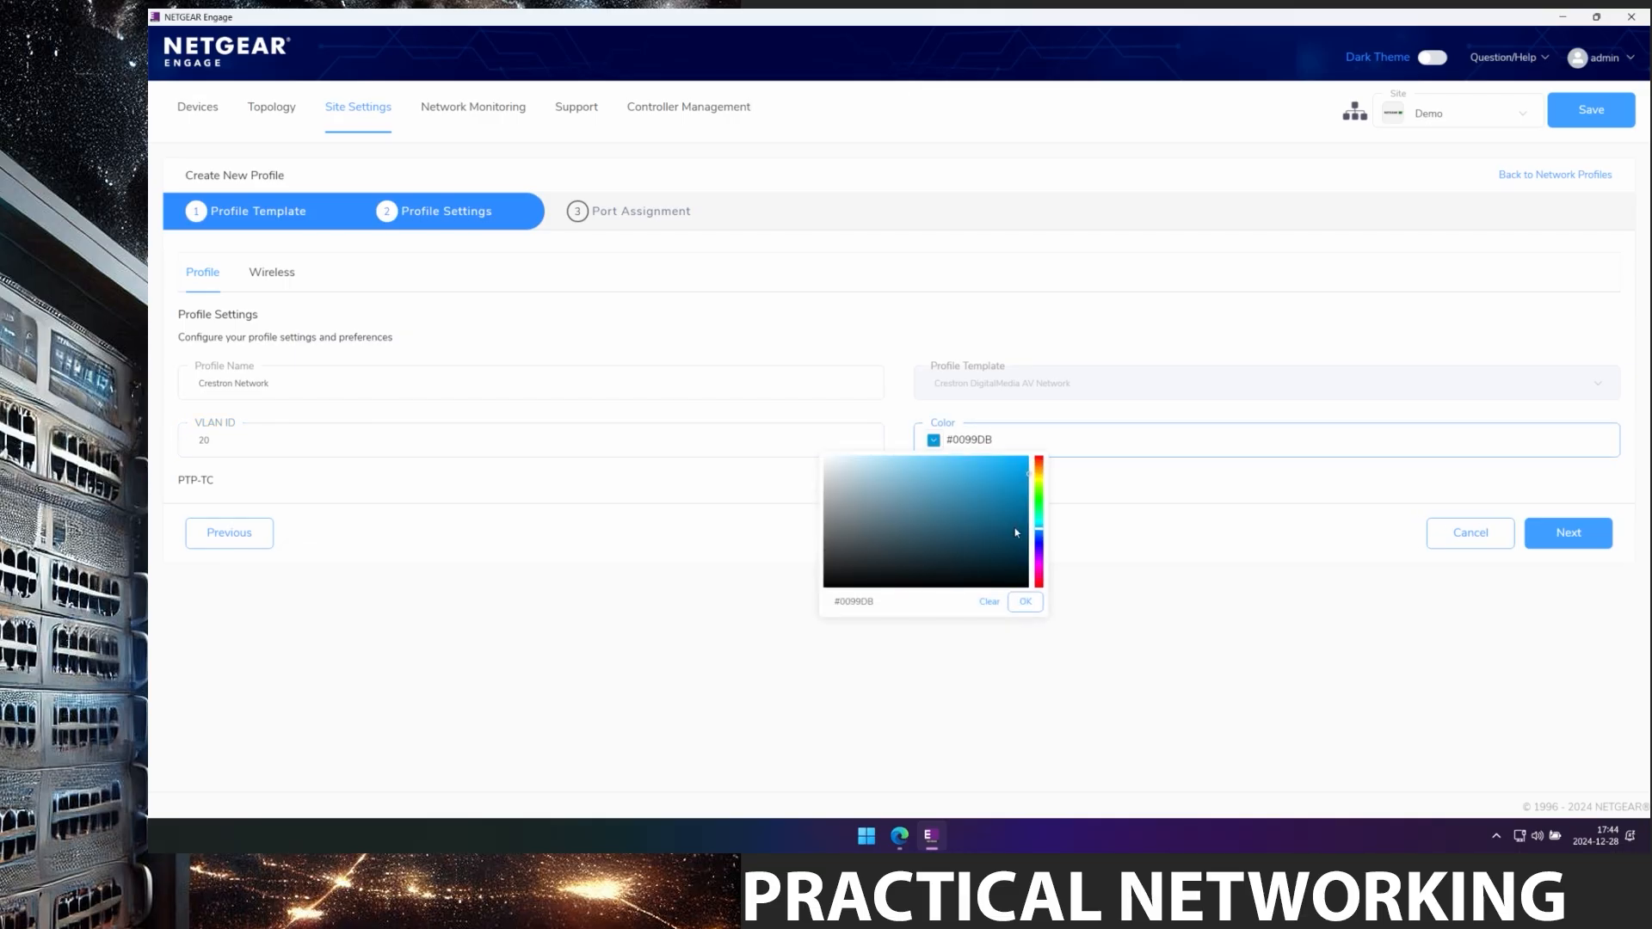
left_click(1039, 558)
left_click(1019, 465)
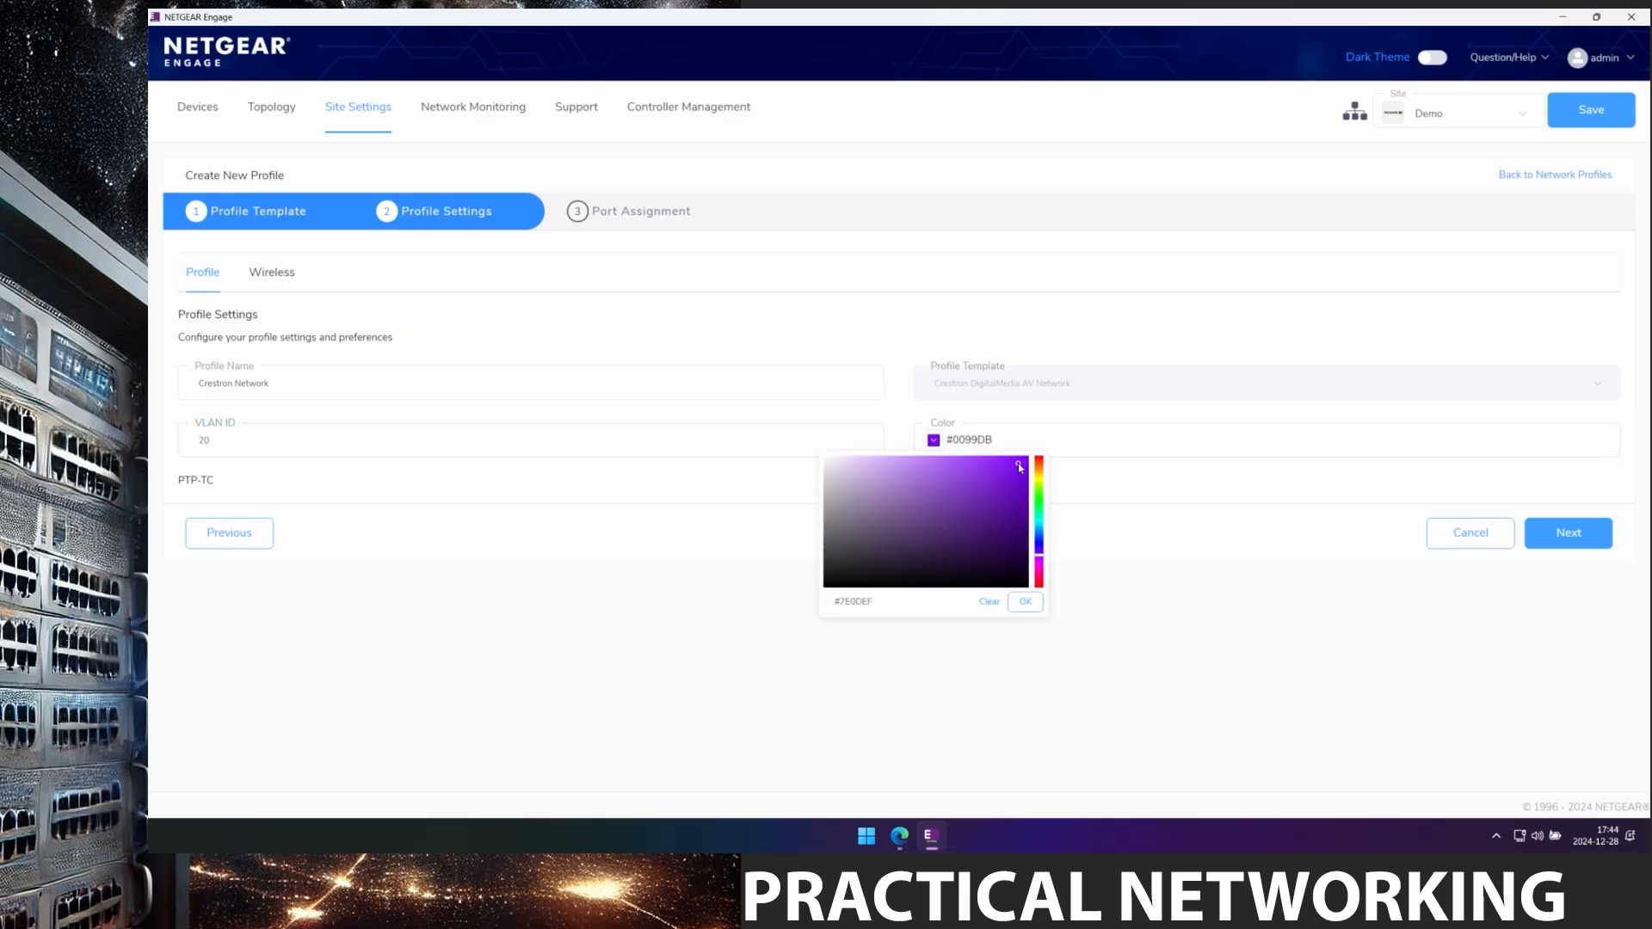
left_click(1031, 602)
left_click(1568, 532)
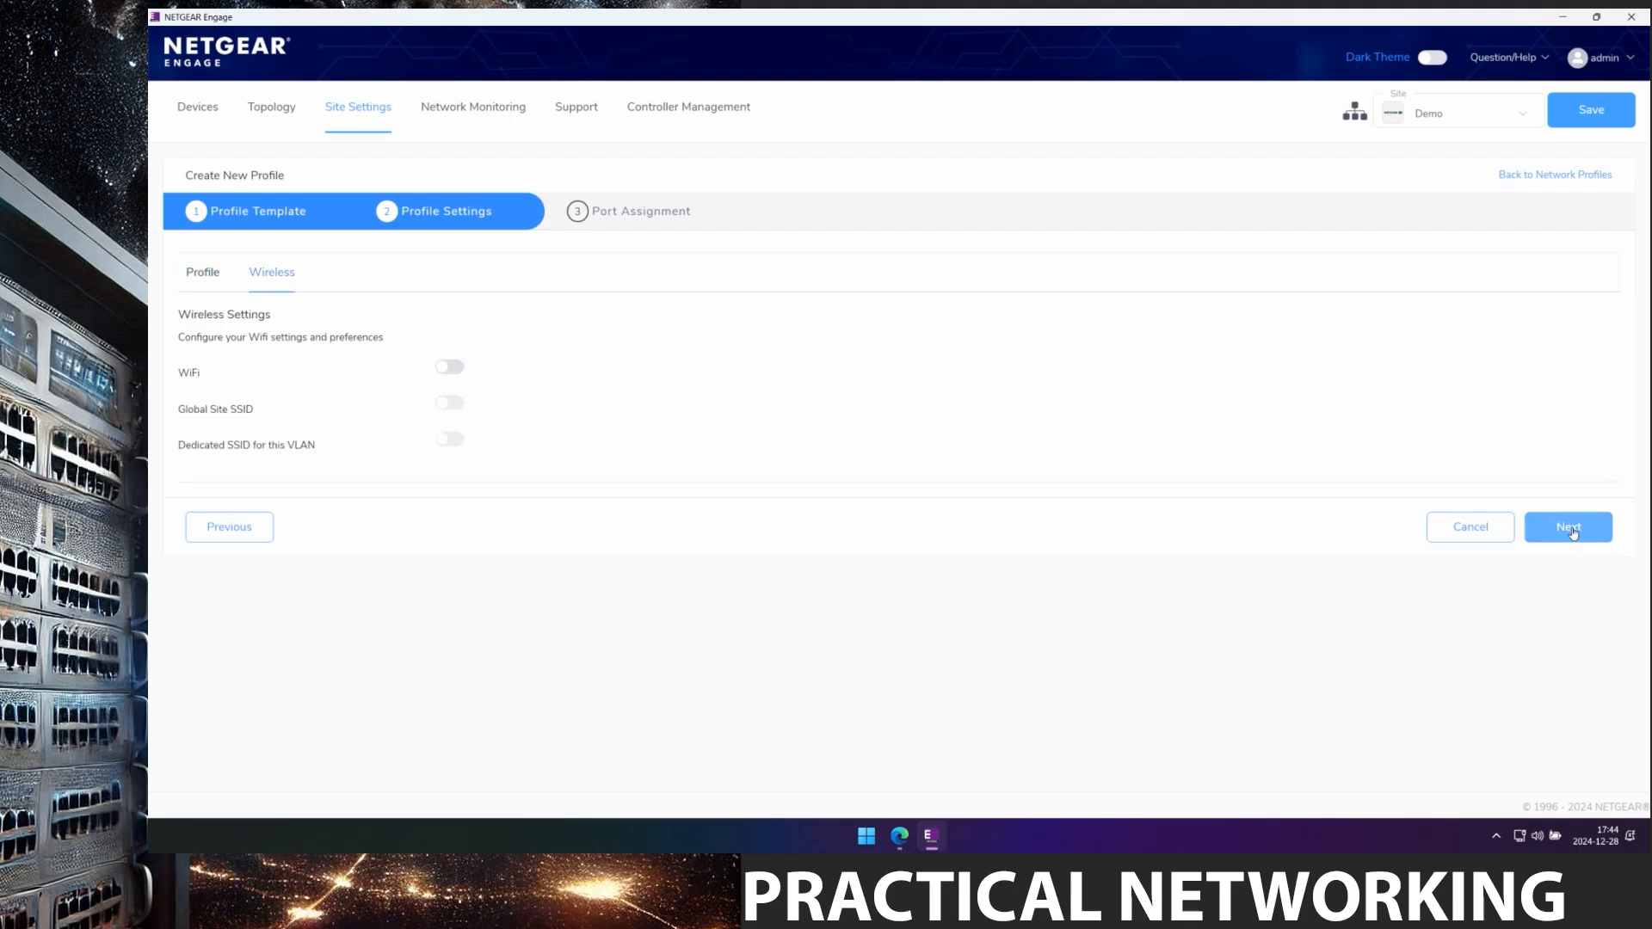
left_click(1569, 530)
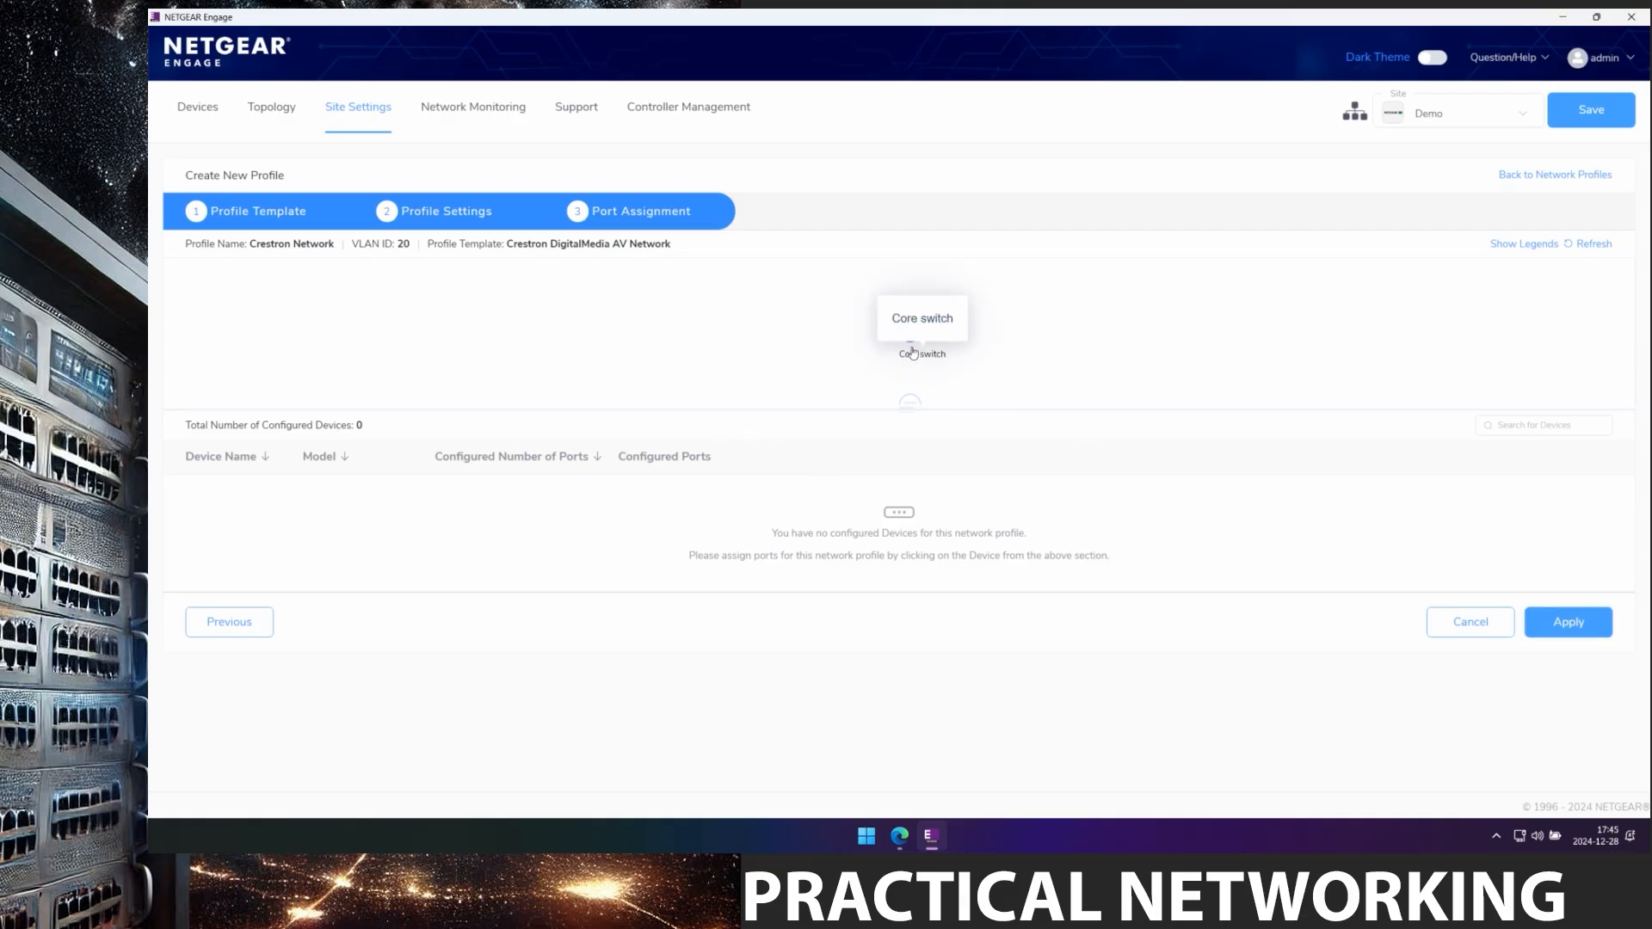
Select Core switch ports 25–36 for the Crestron Network profile.
left_click(909, 335)
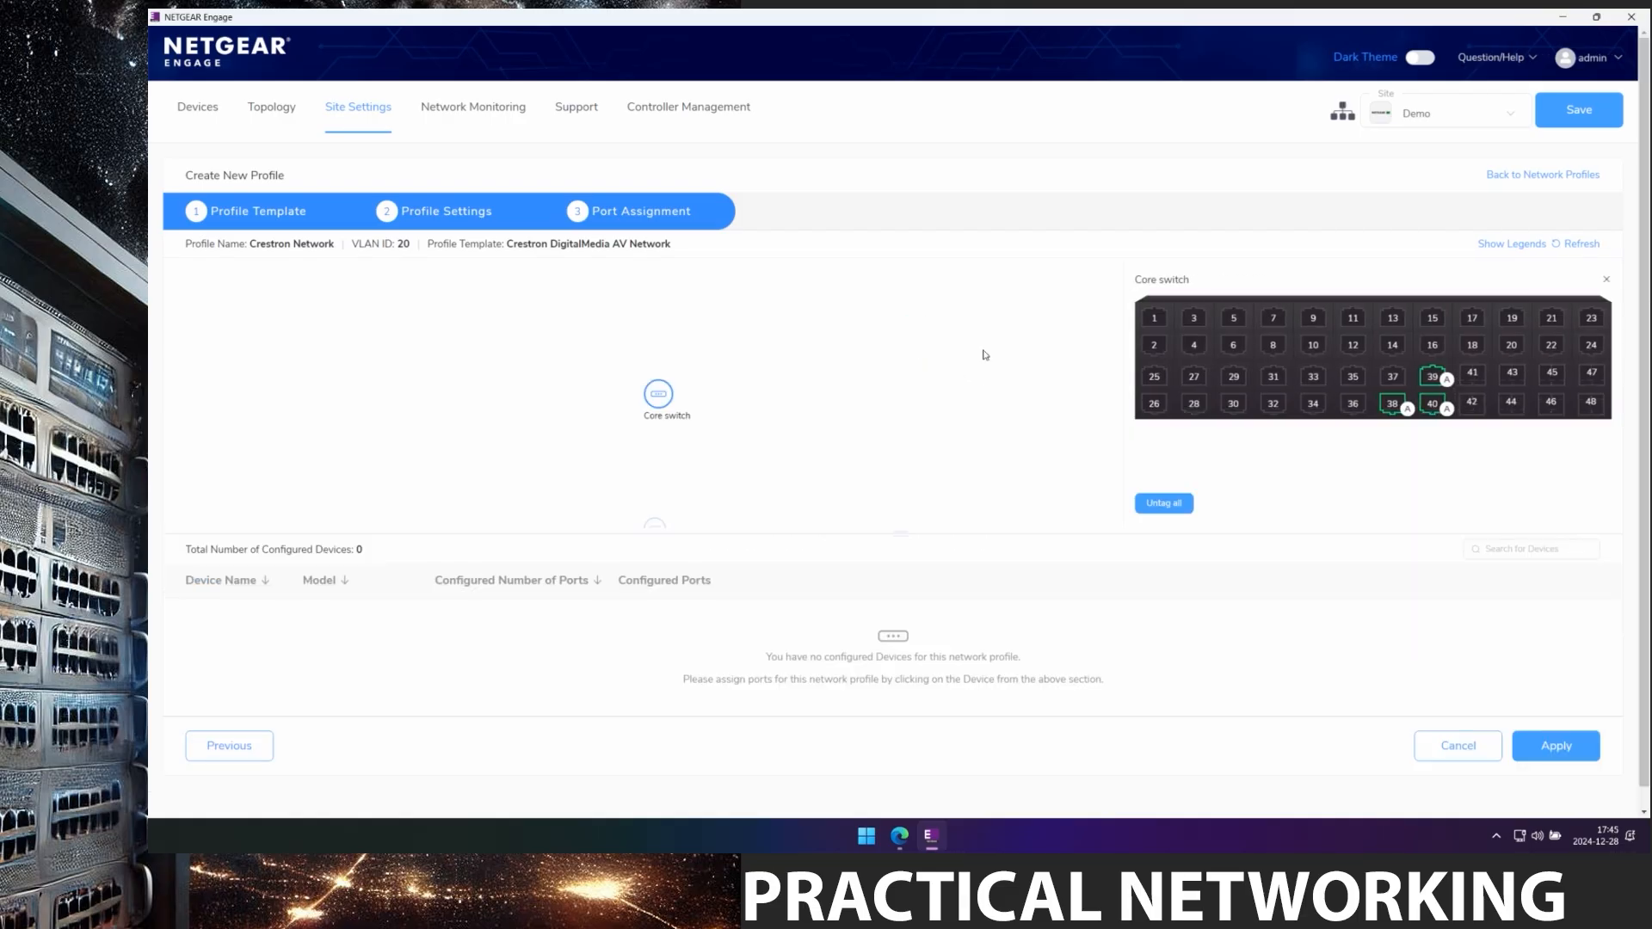
left_click(1154, 377)
left_click(1153, 403)
left_click(1194, 378)
left_click(1194, 405)
left_click(1234, 378)
left_click(1233, 404)
left_click(1273, 379)
left_click(1276, 406)
left_click(1313, 379)
left_click(1313, 404)
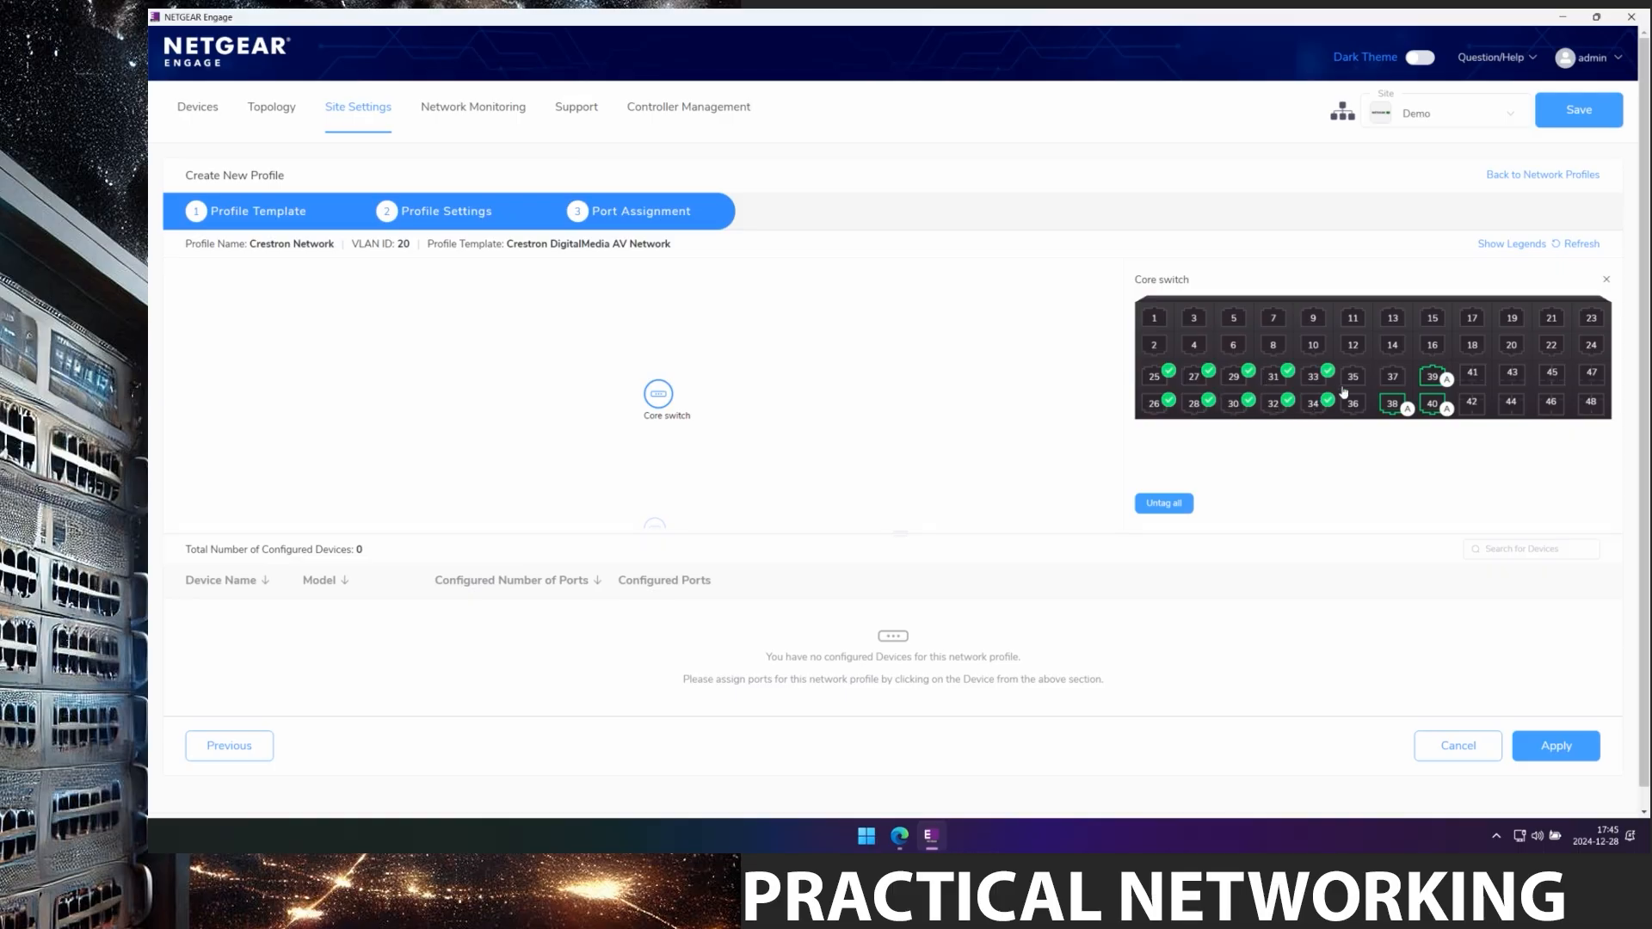
left_click(1352, 378)
left_click(1346, 406)
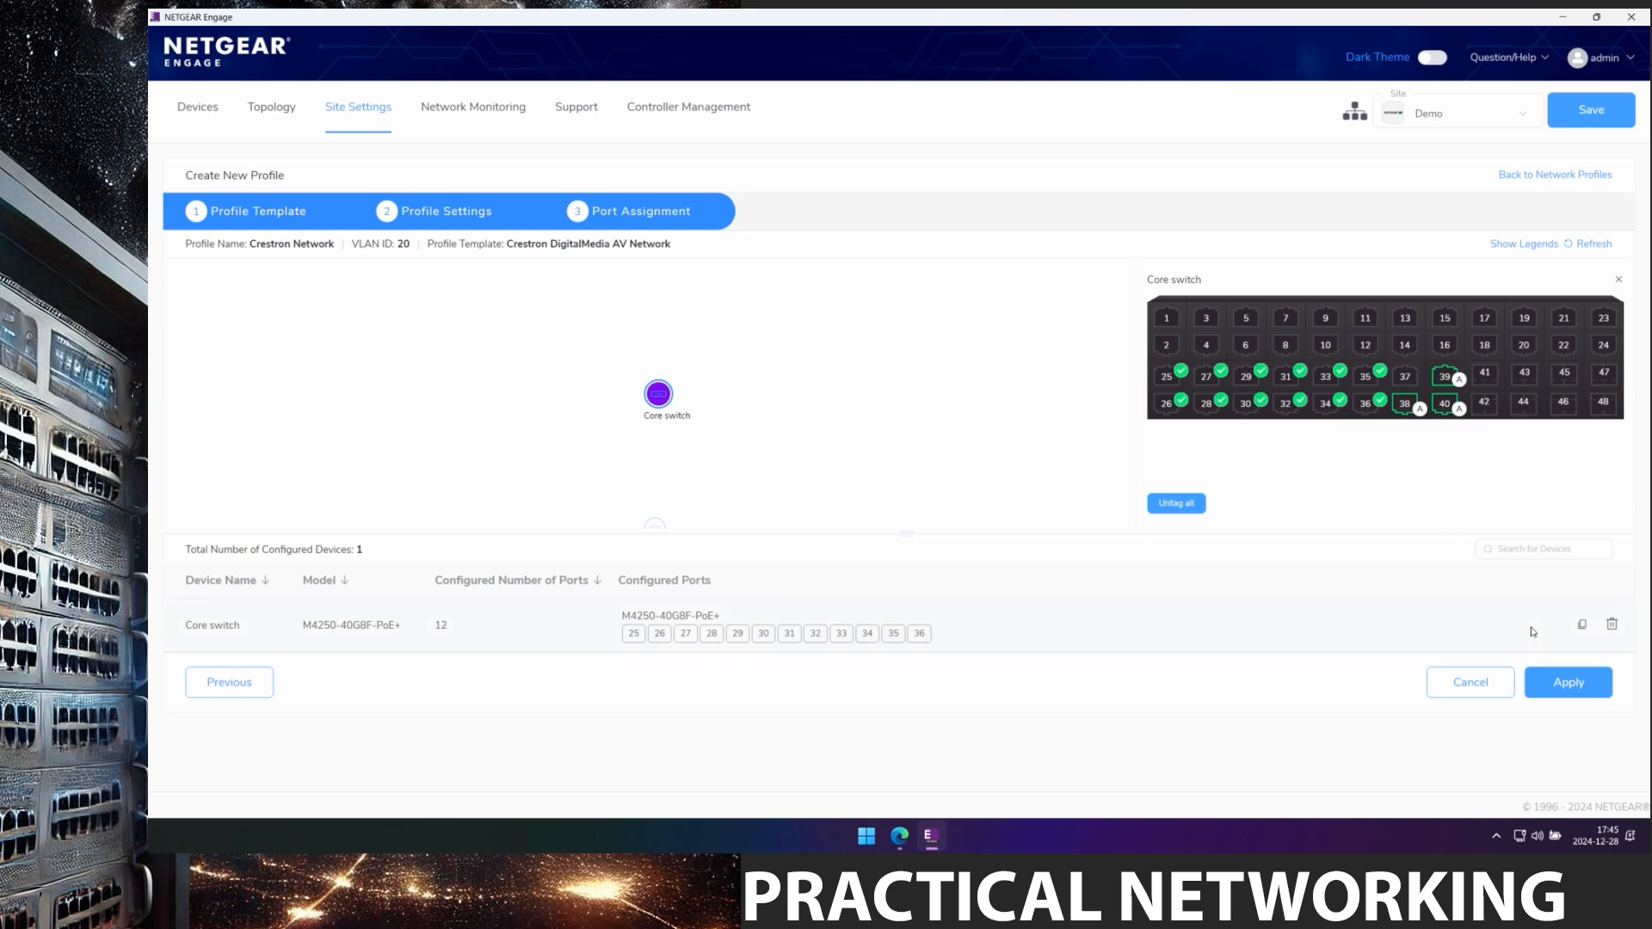
Apply the port assignments, confirm both prompts, and return to the Devices list.
left_click(1564, 688)
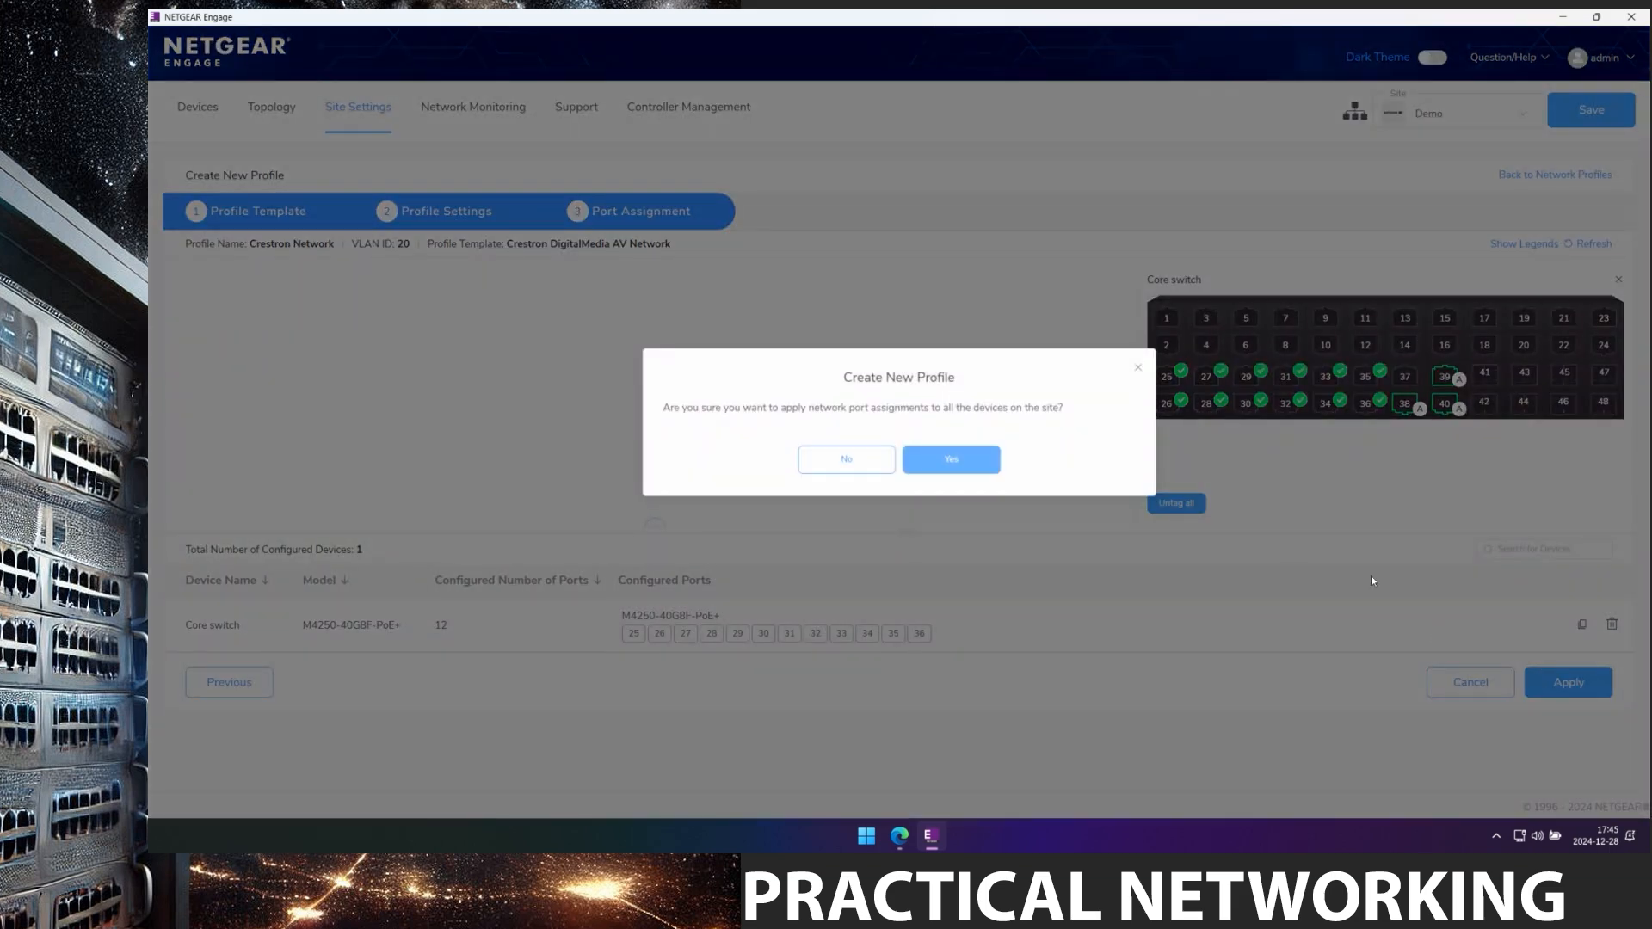
left_click(952, 461)
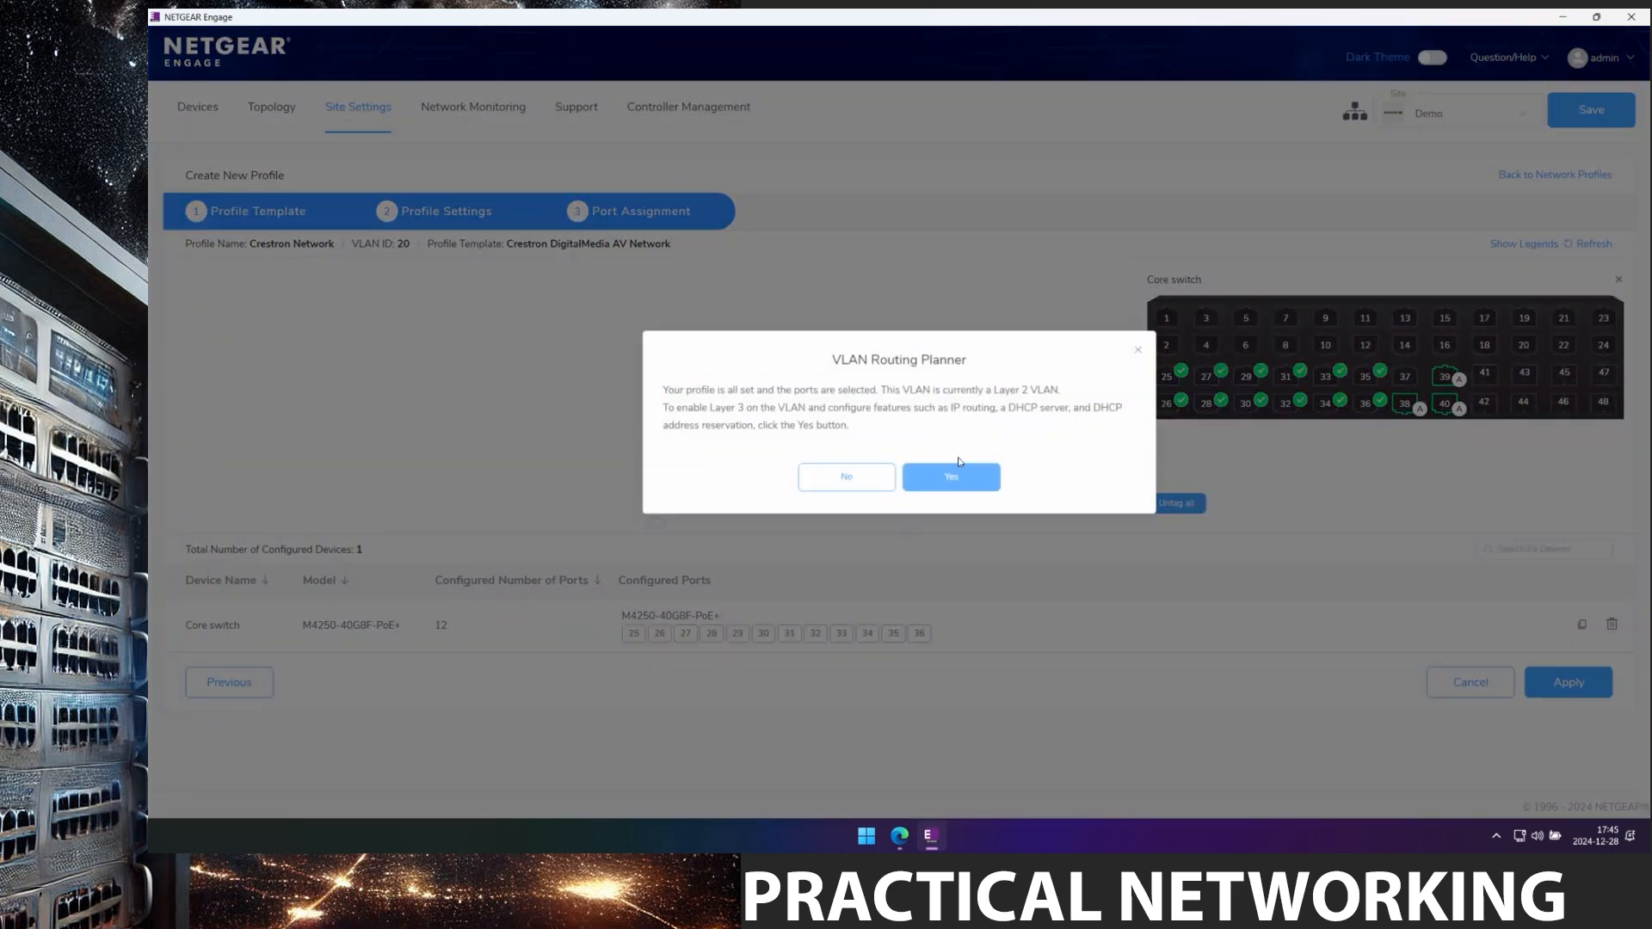
left_click(959, 464)
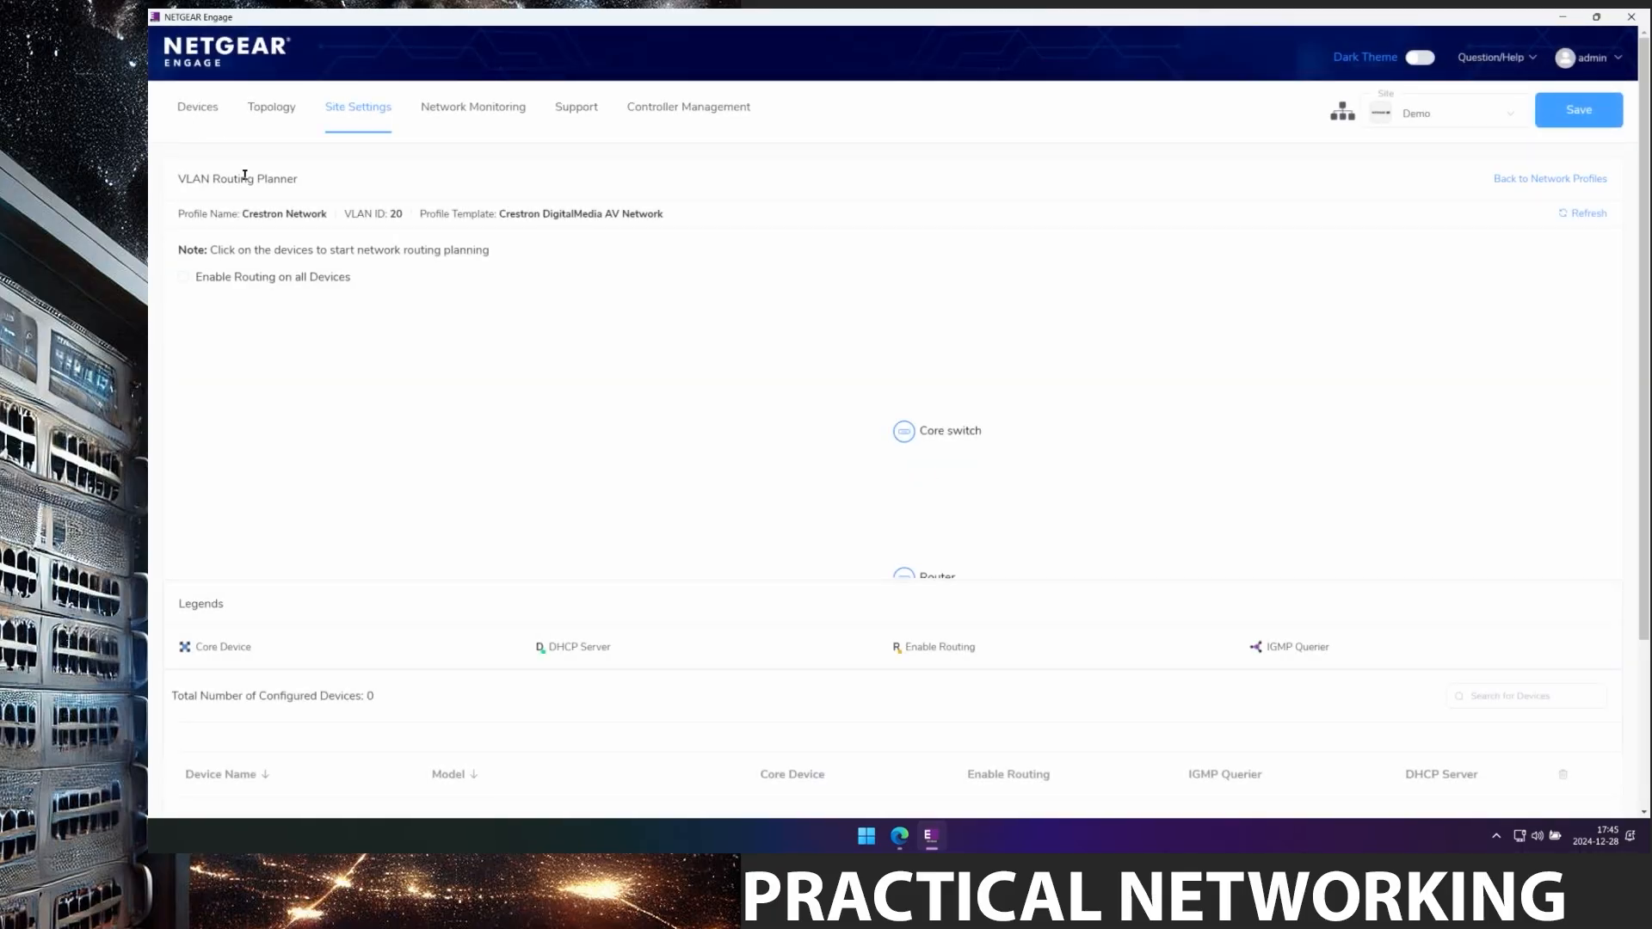
left_click(198, 114)
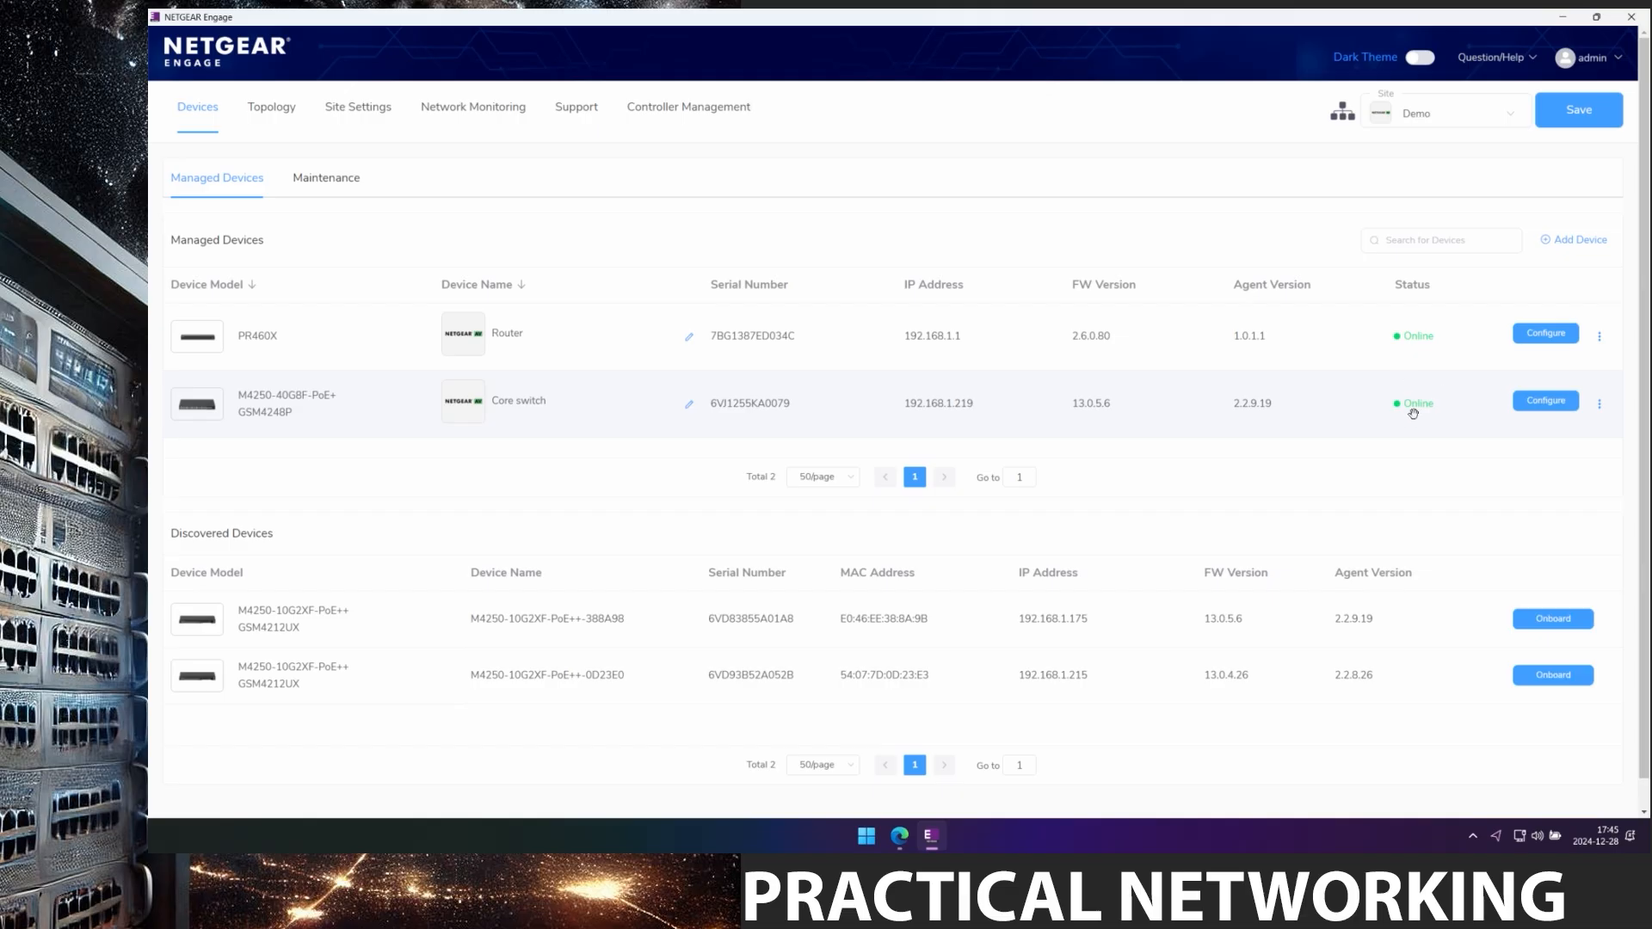
Open Core switch's configuration and view its configured network profiles.
left_click(1546, 401)
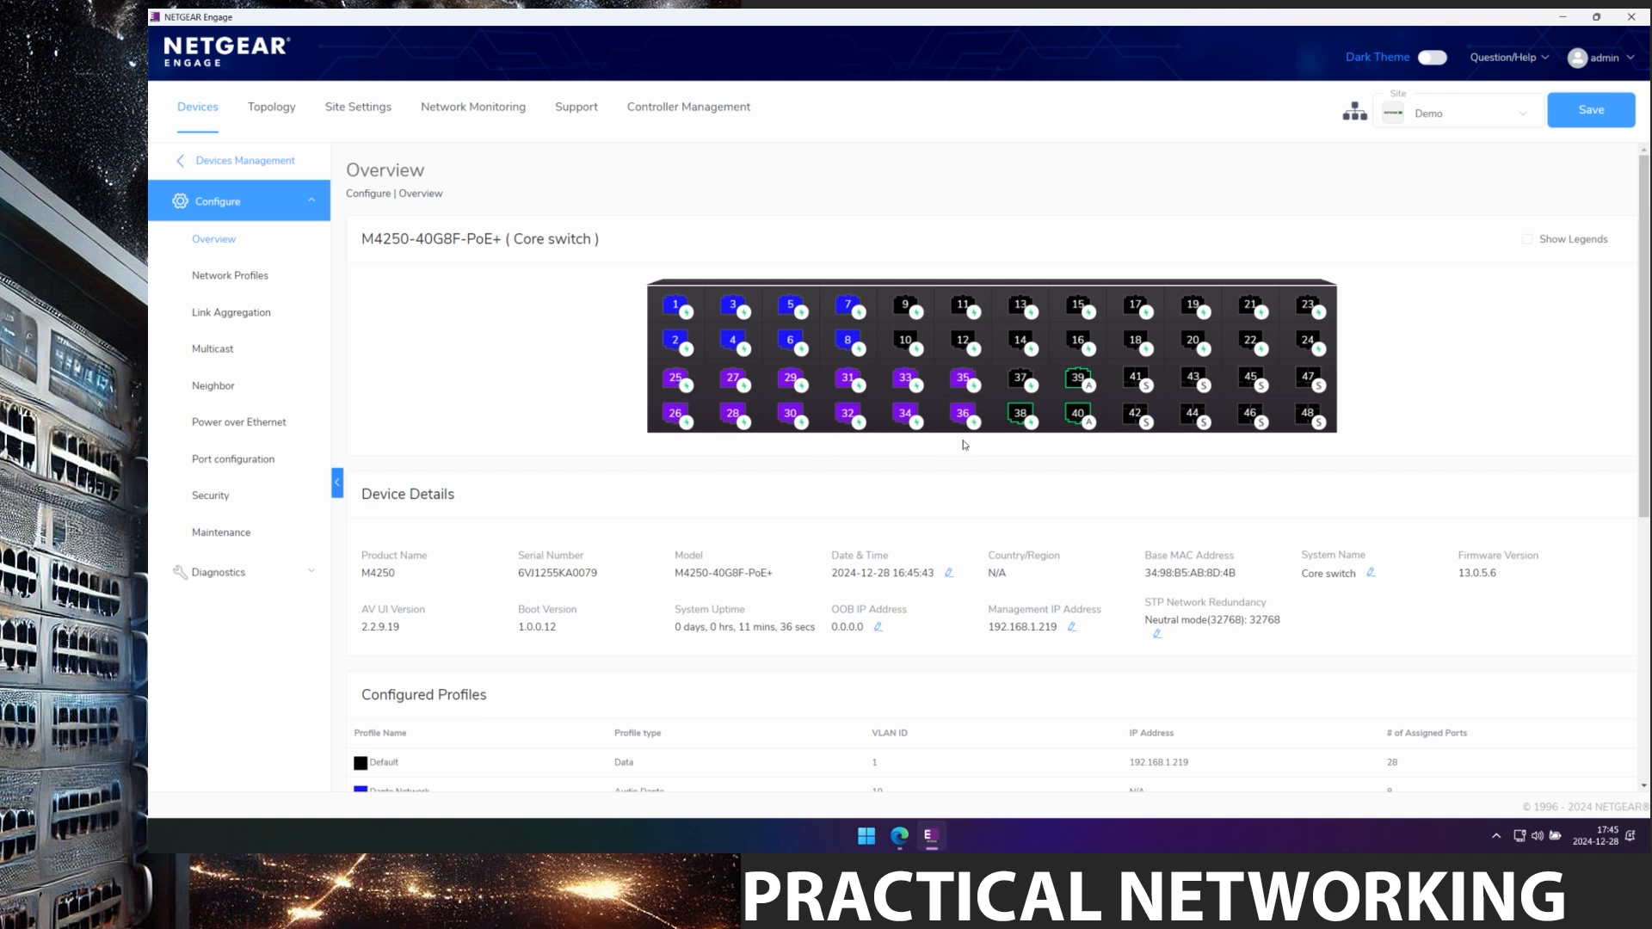
left_click(238, 276)
scroll(521, 527, "down", 3)
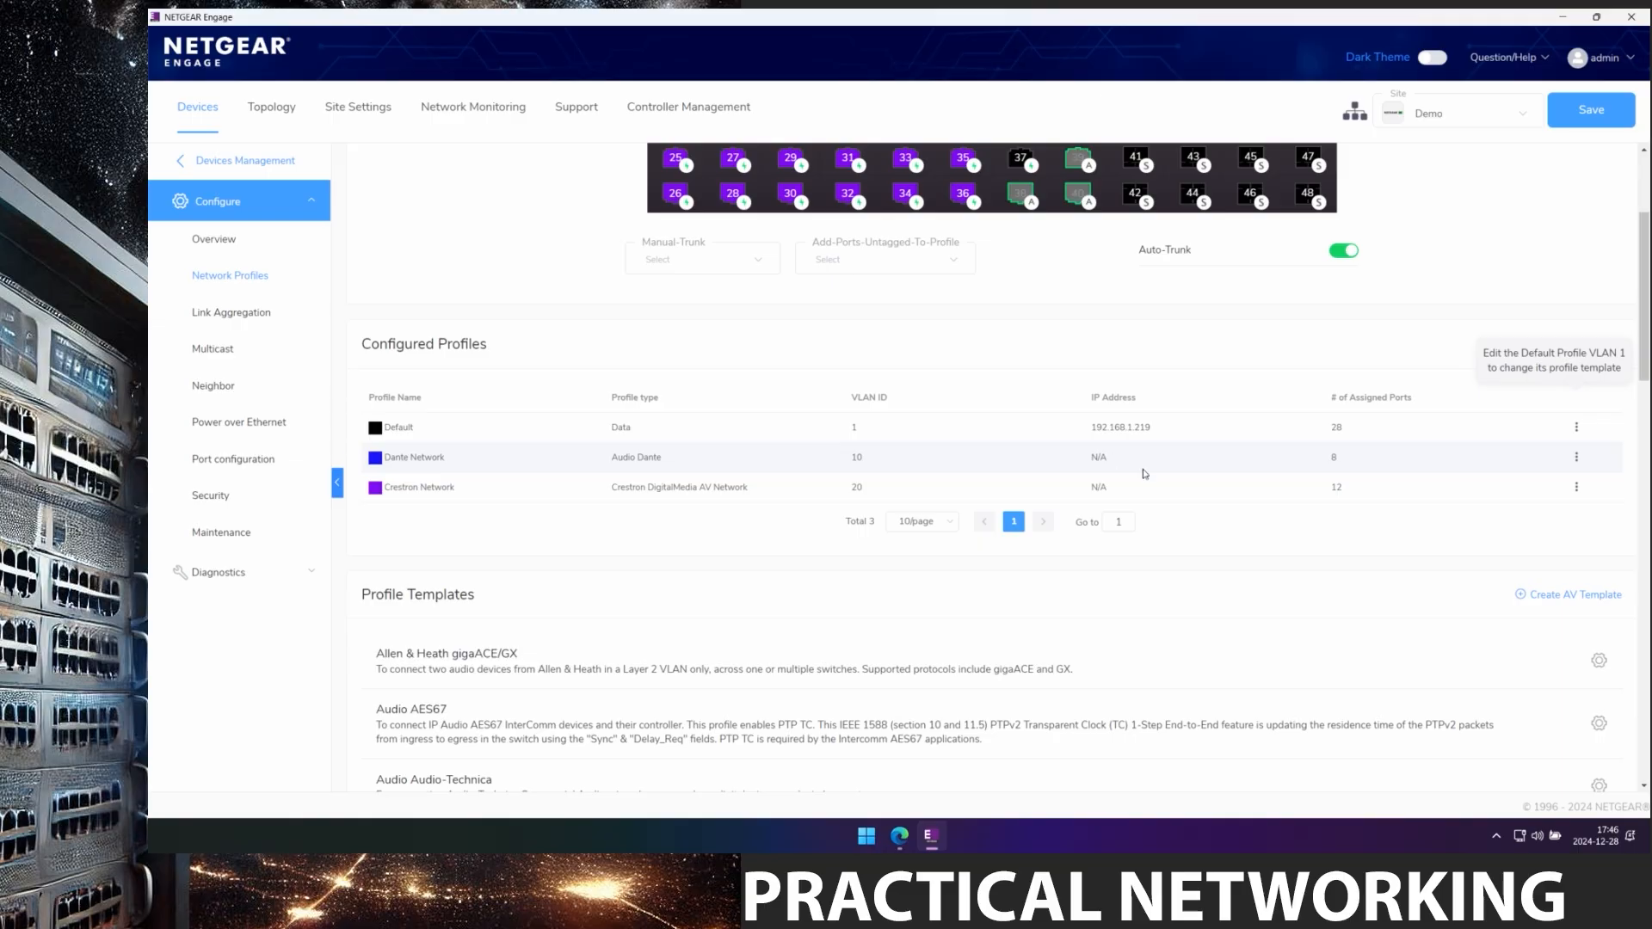
Add ports 13 and 1 to Core switch's Crestron Network profile and save.
left_click(1577, 491)
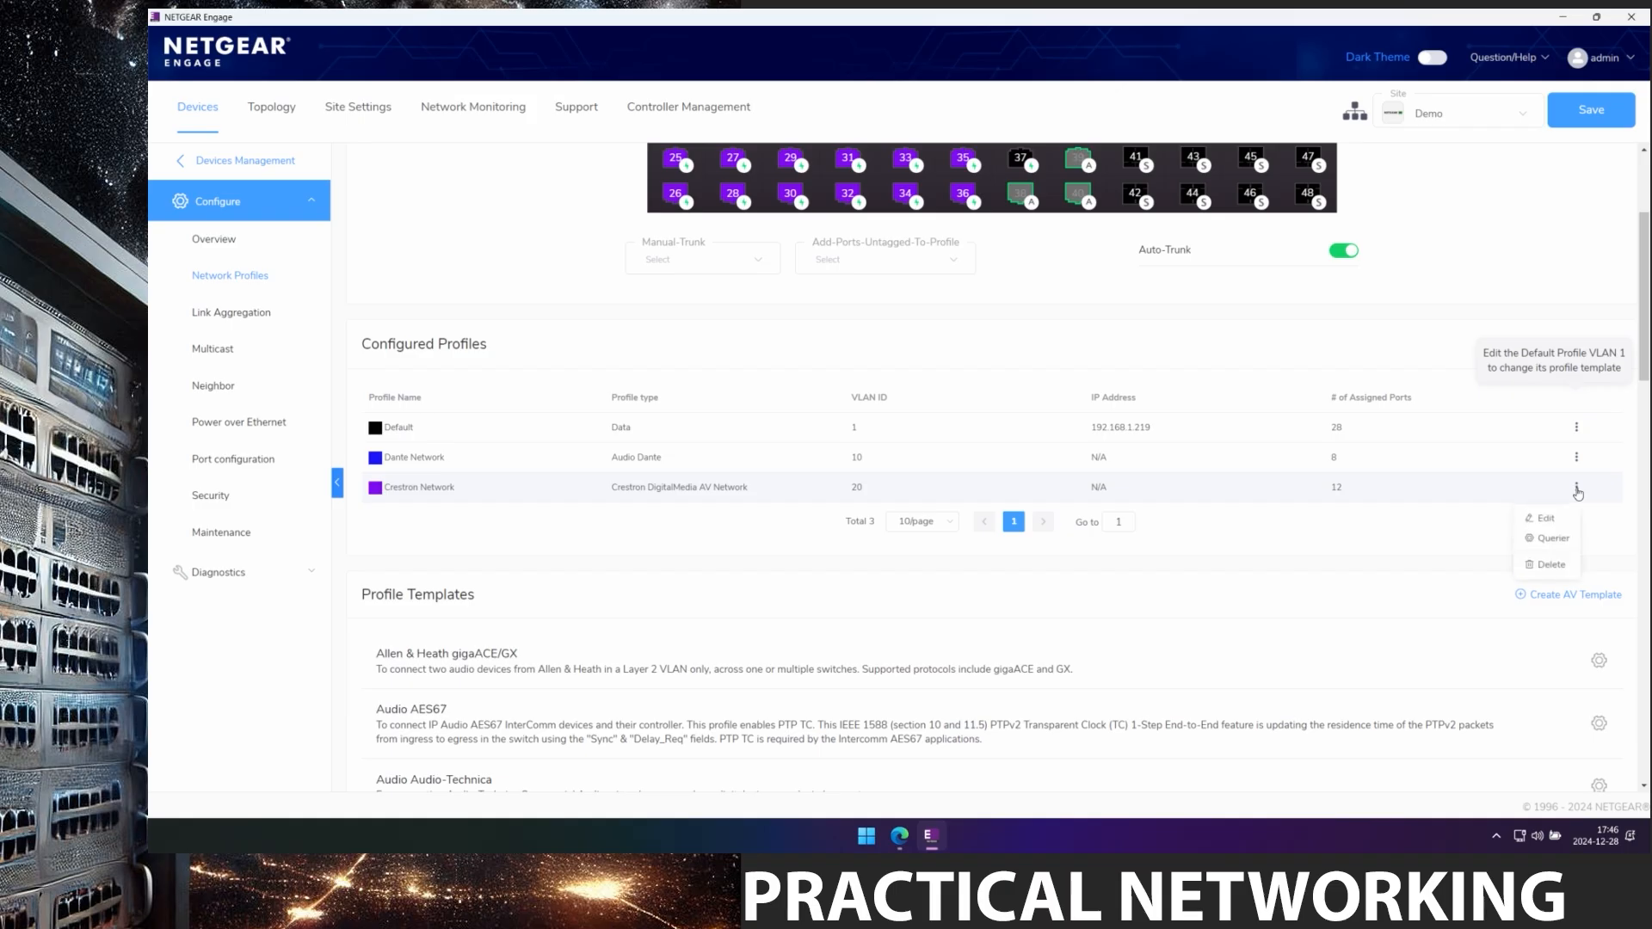
left_click(1542, 520)
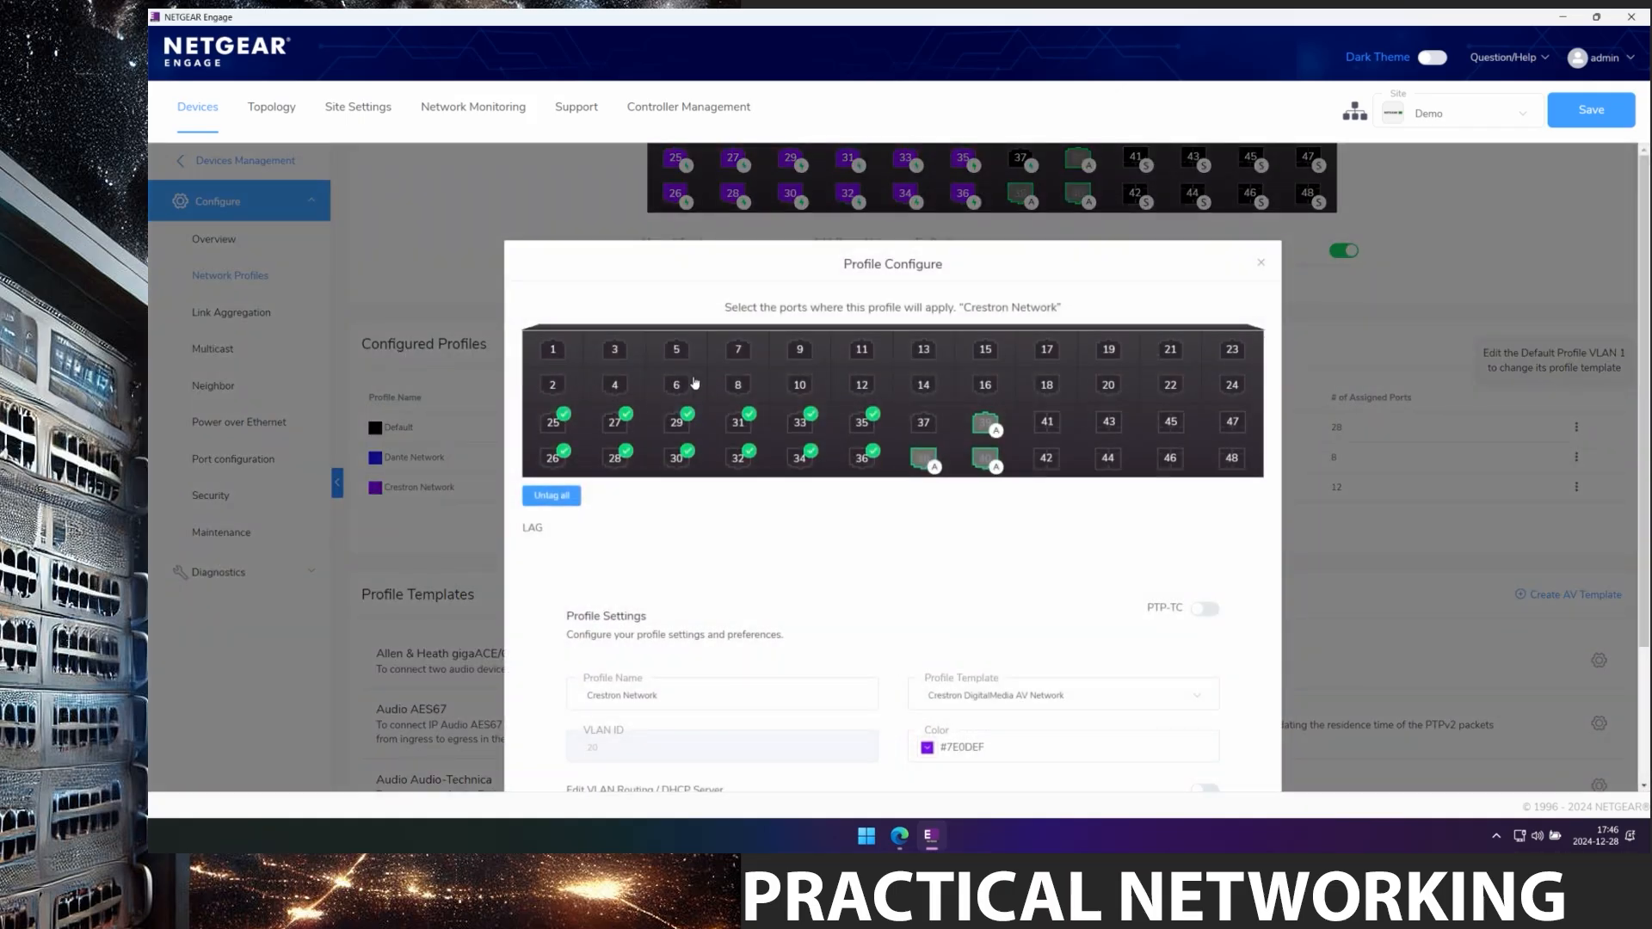
left_click(925, 355)
left_click(553, 356)
scroll(1075, 619, "down", 2)
left_click(941, 724)
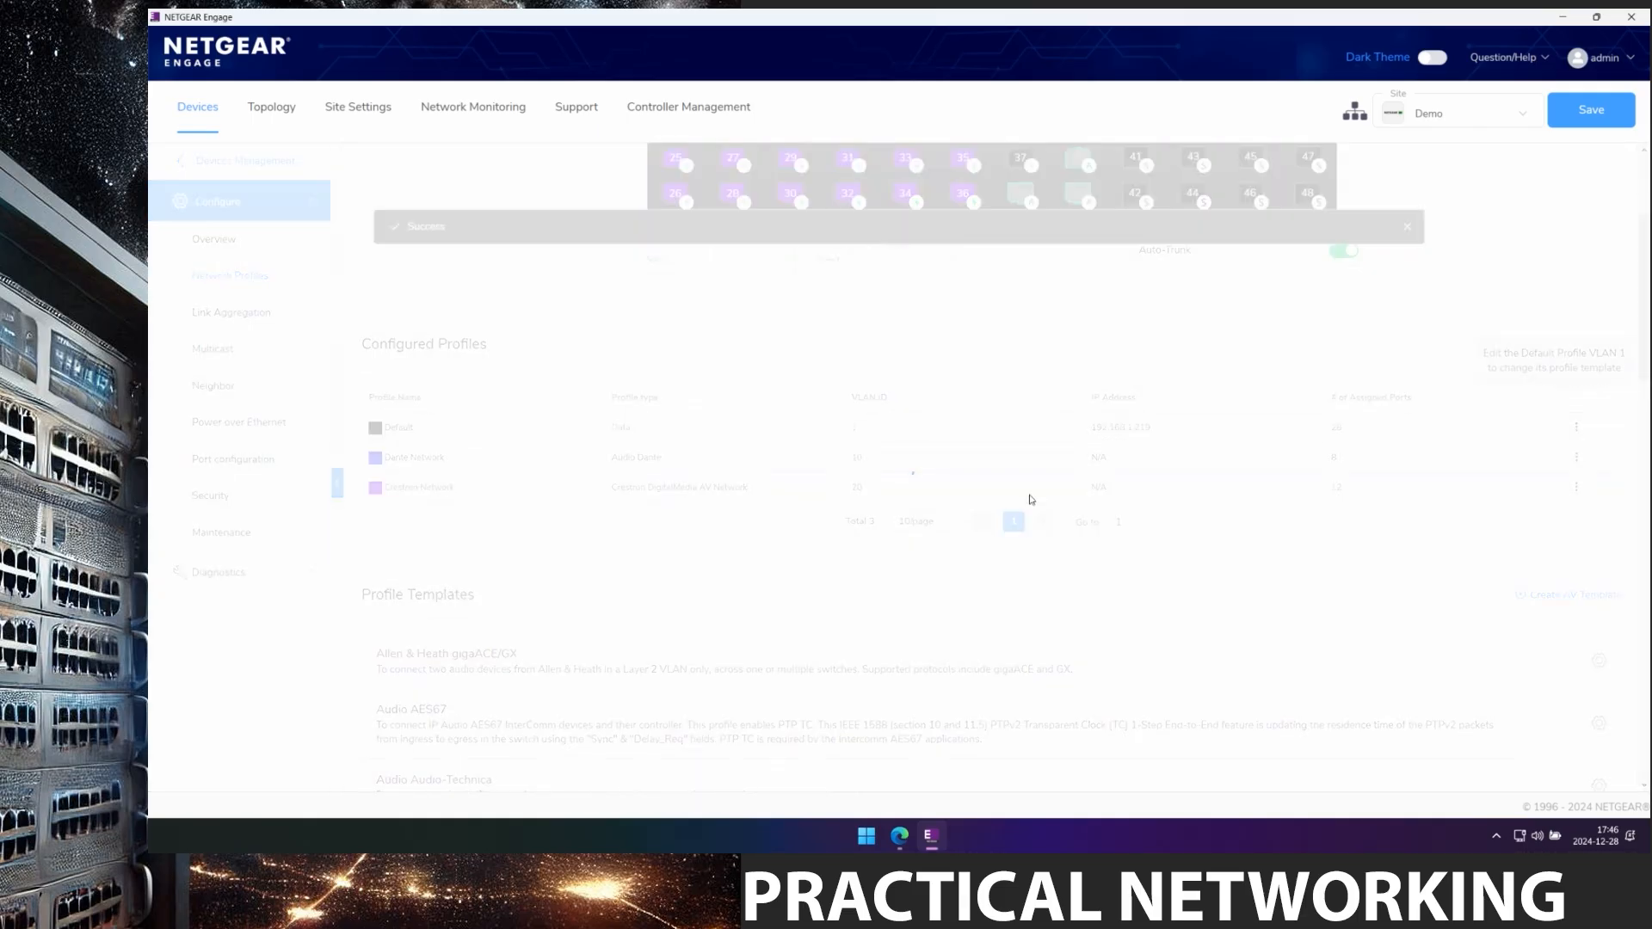
scroll(988, 427, "up", 3)
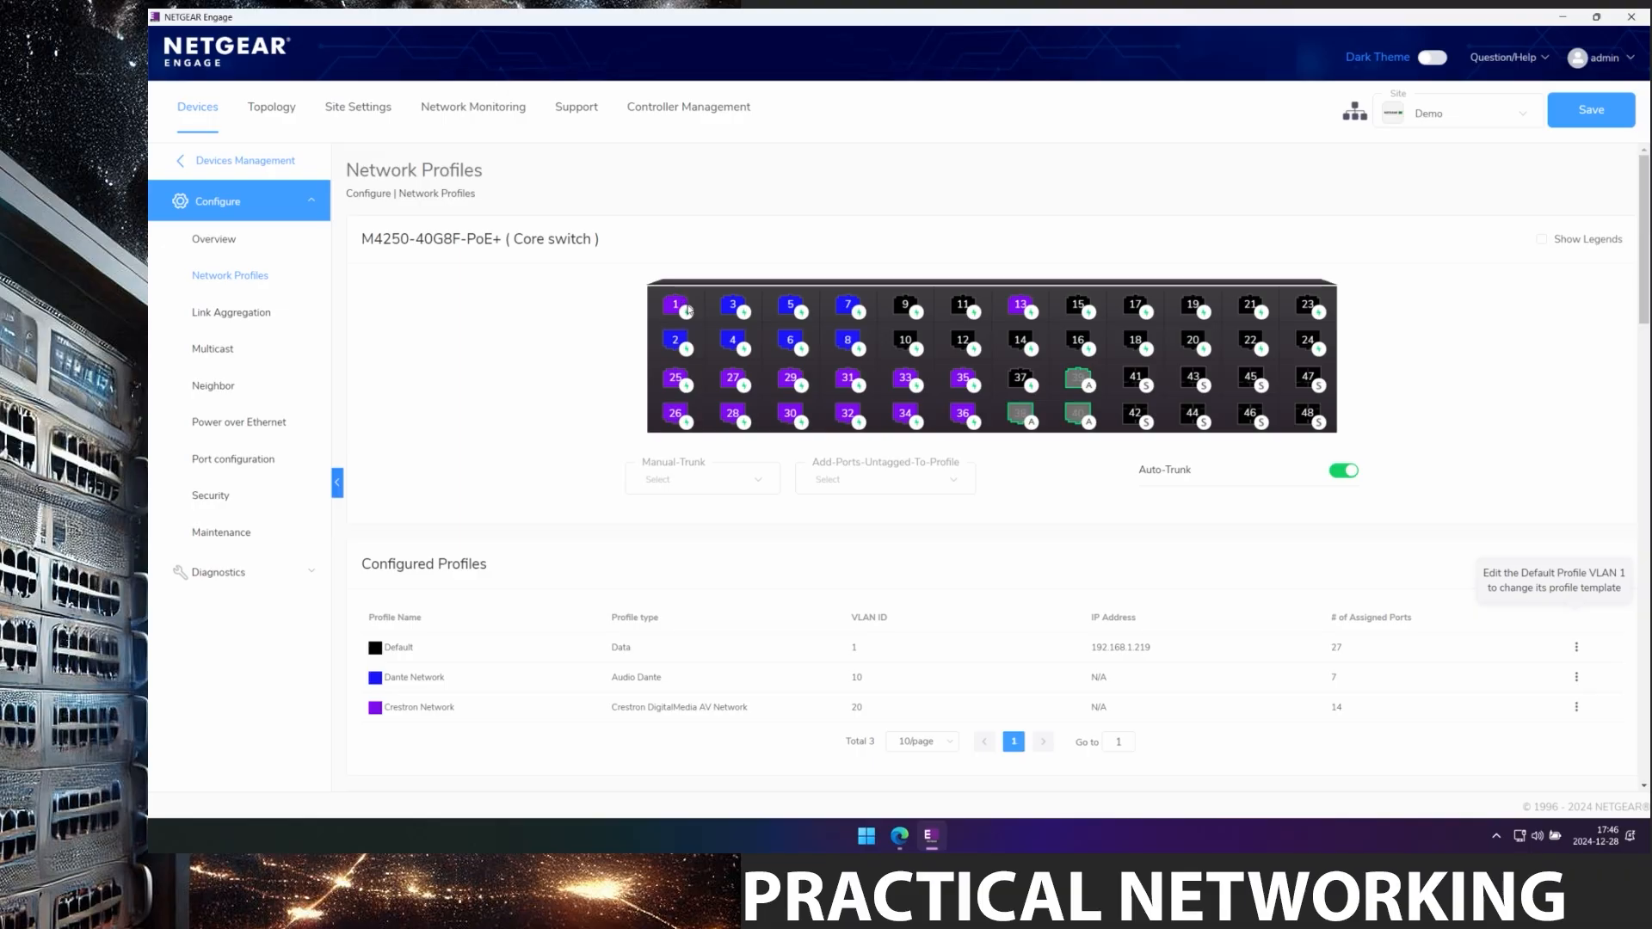
Open the Dante Network profile, close it without changes, and return to Devices.
left_click(1577, 680)
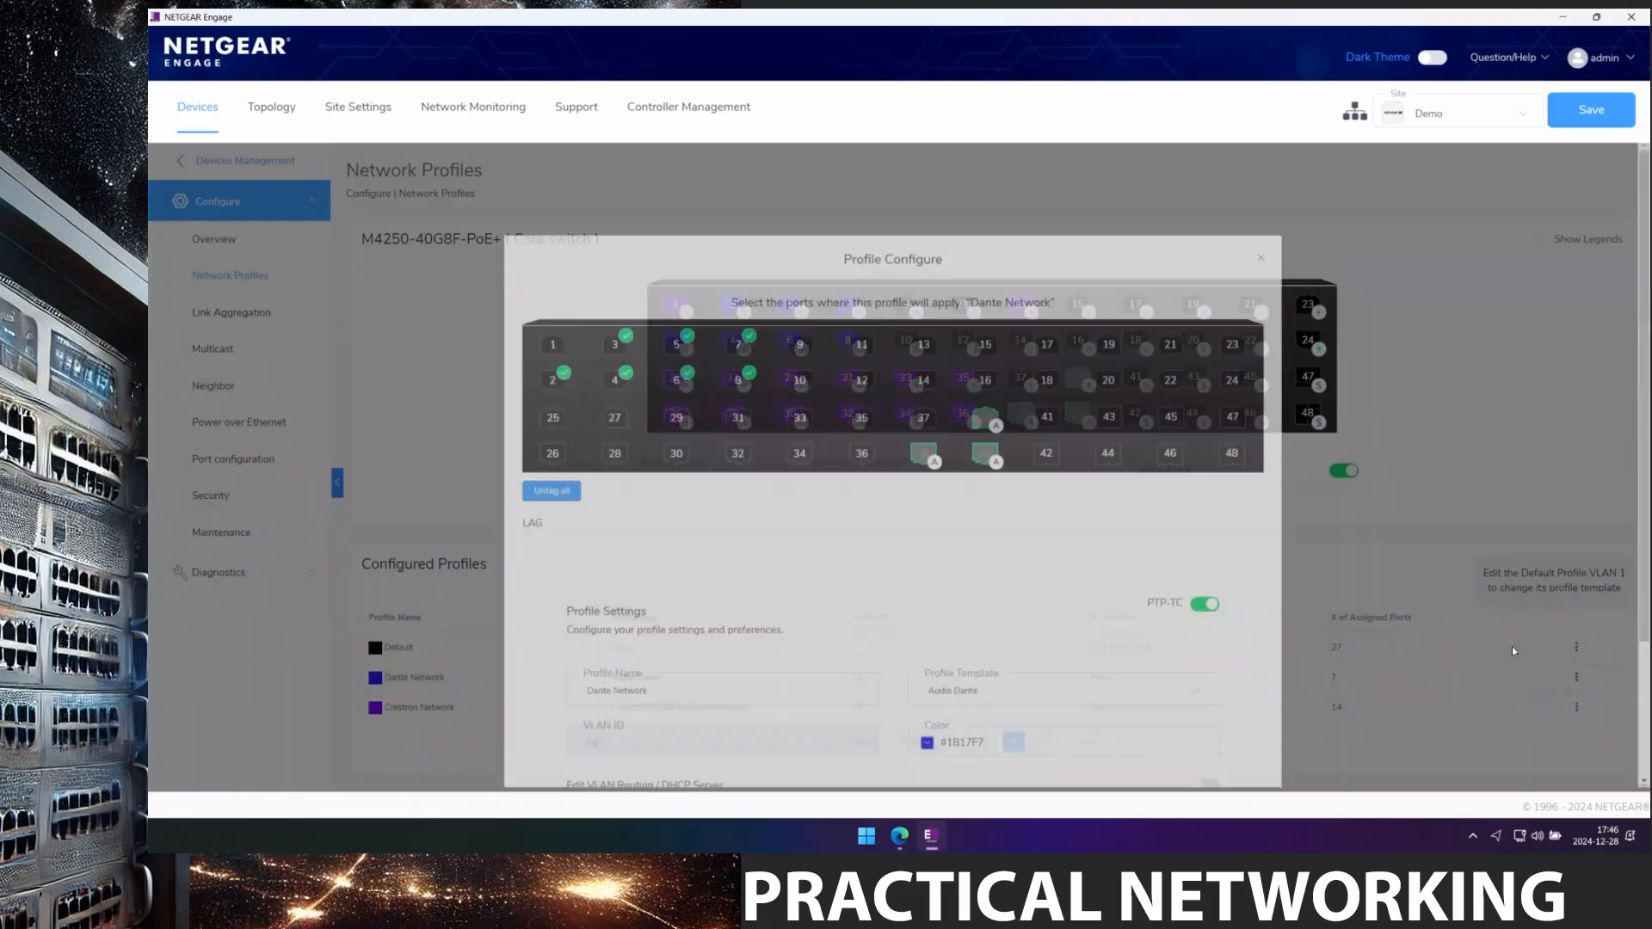
left_click(1557, 716)
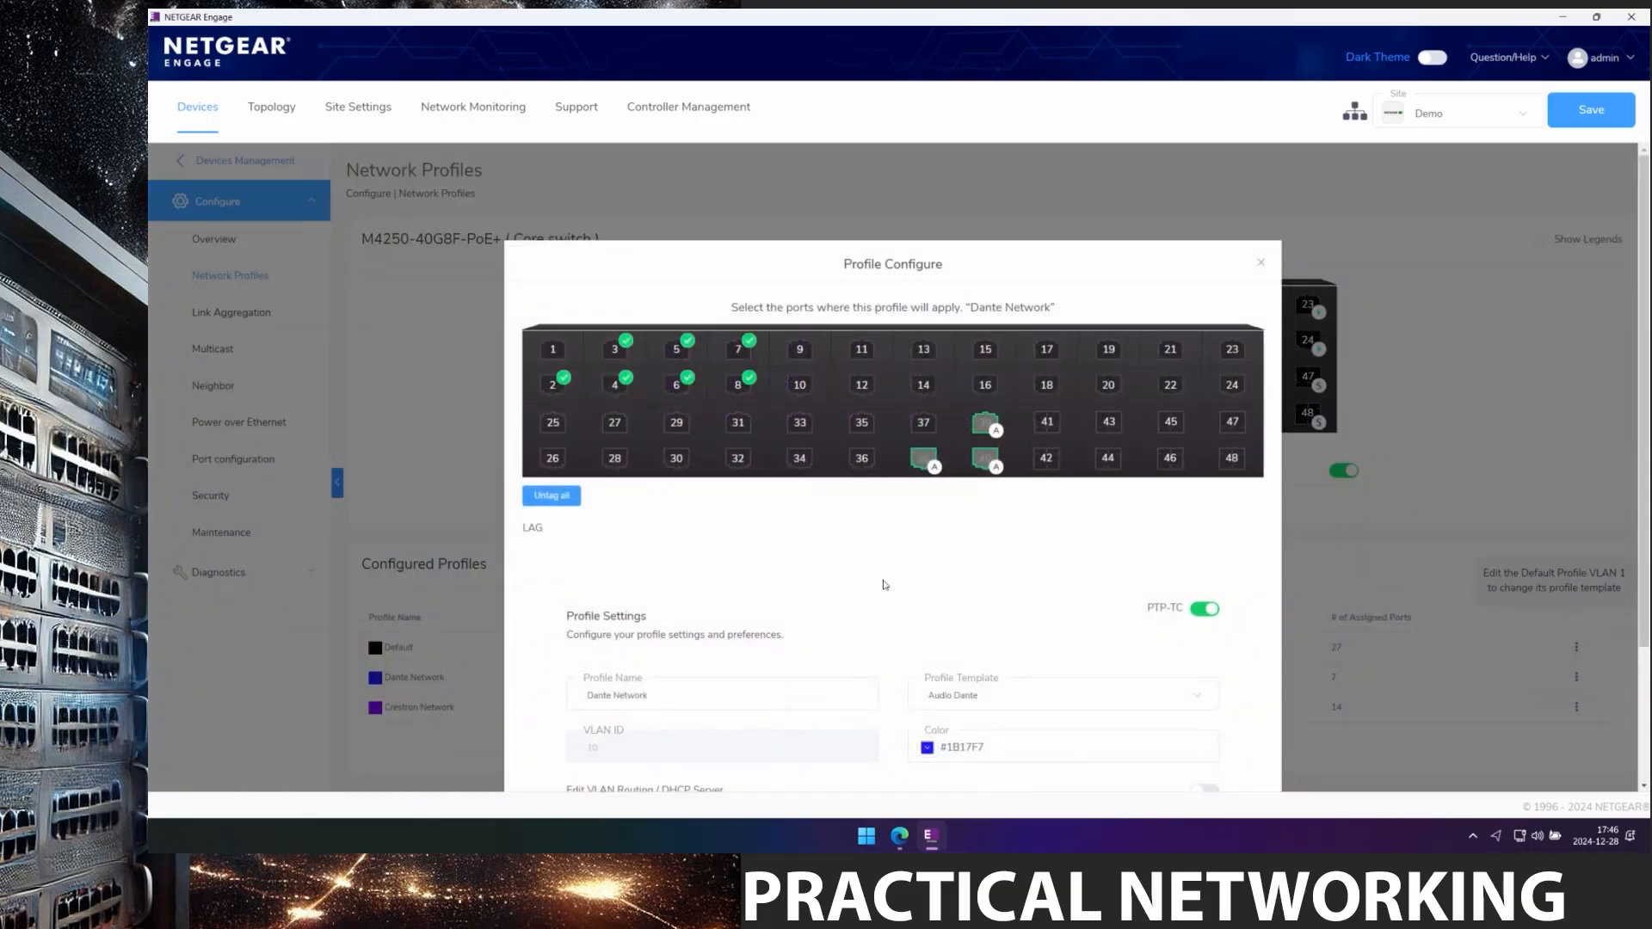
scroll(1045, 654, "down", 3)
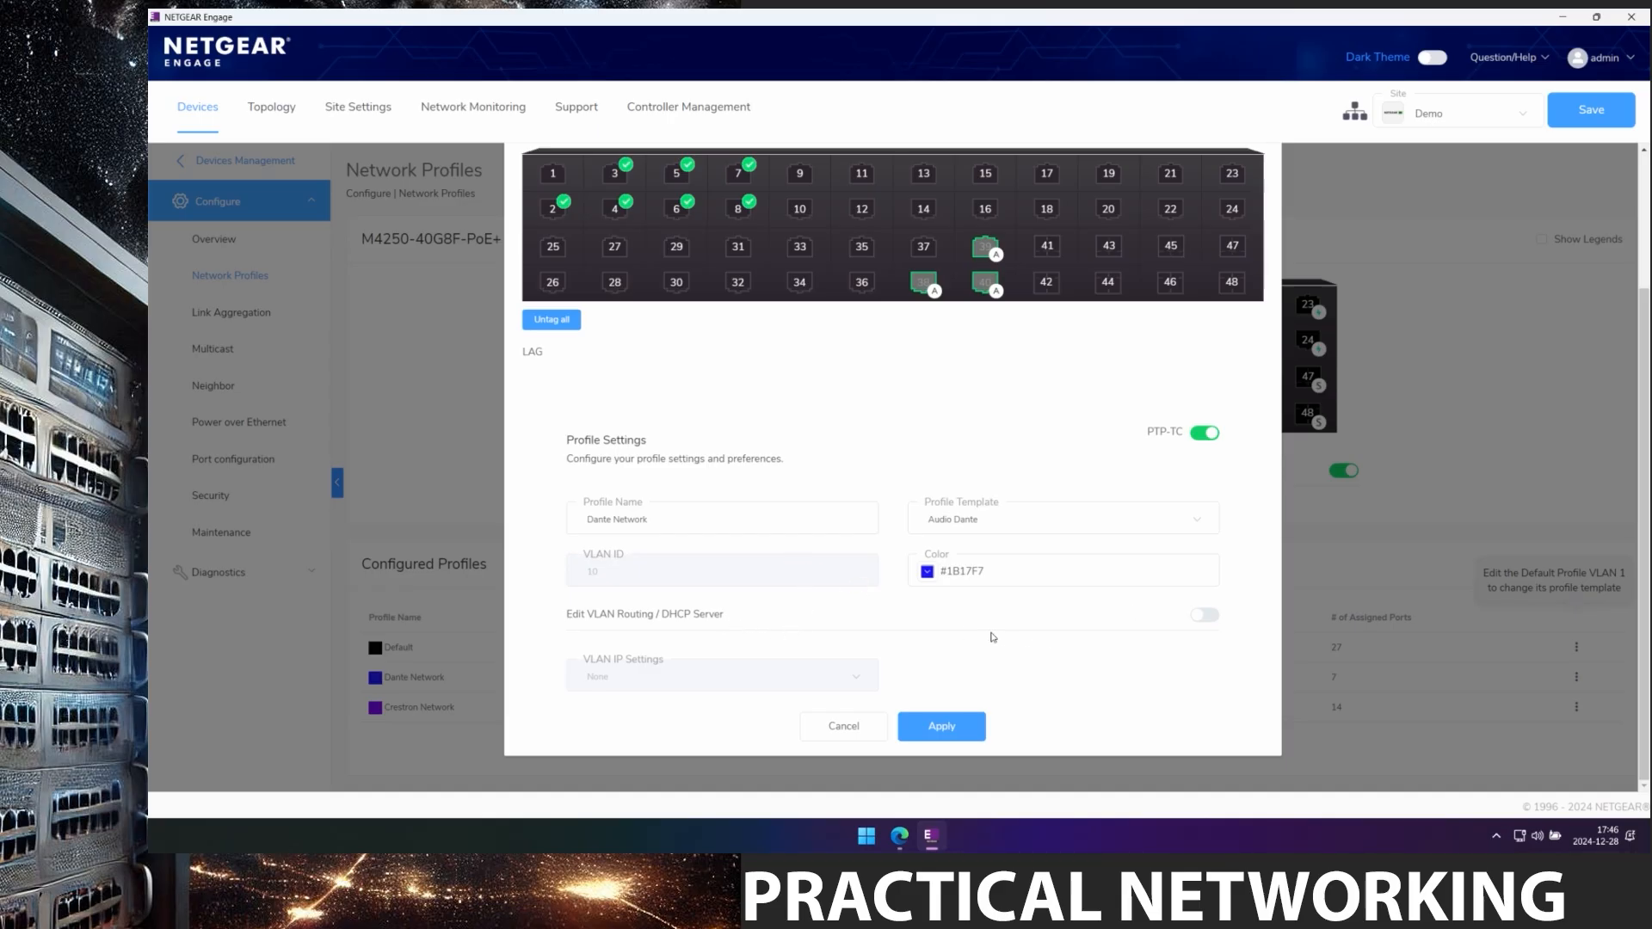
left_click(835, 732)
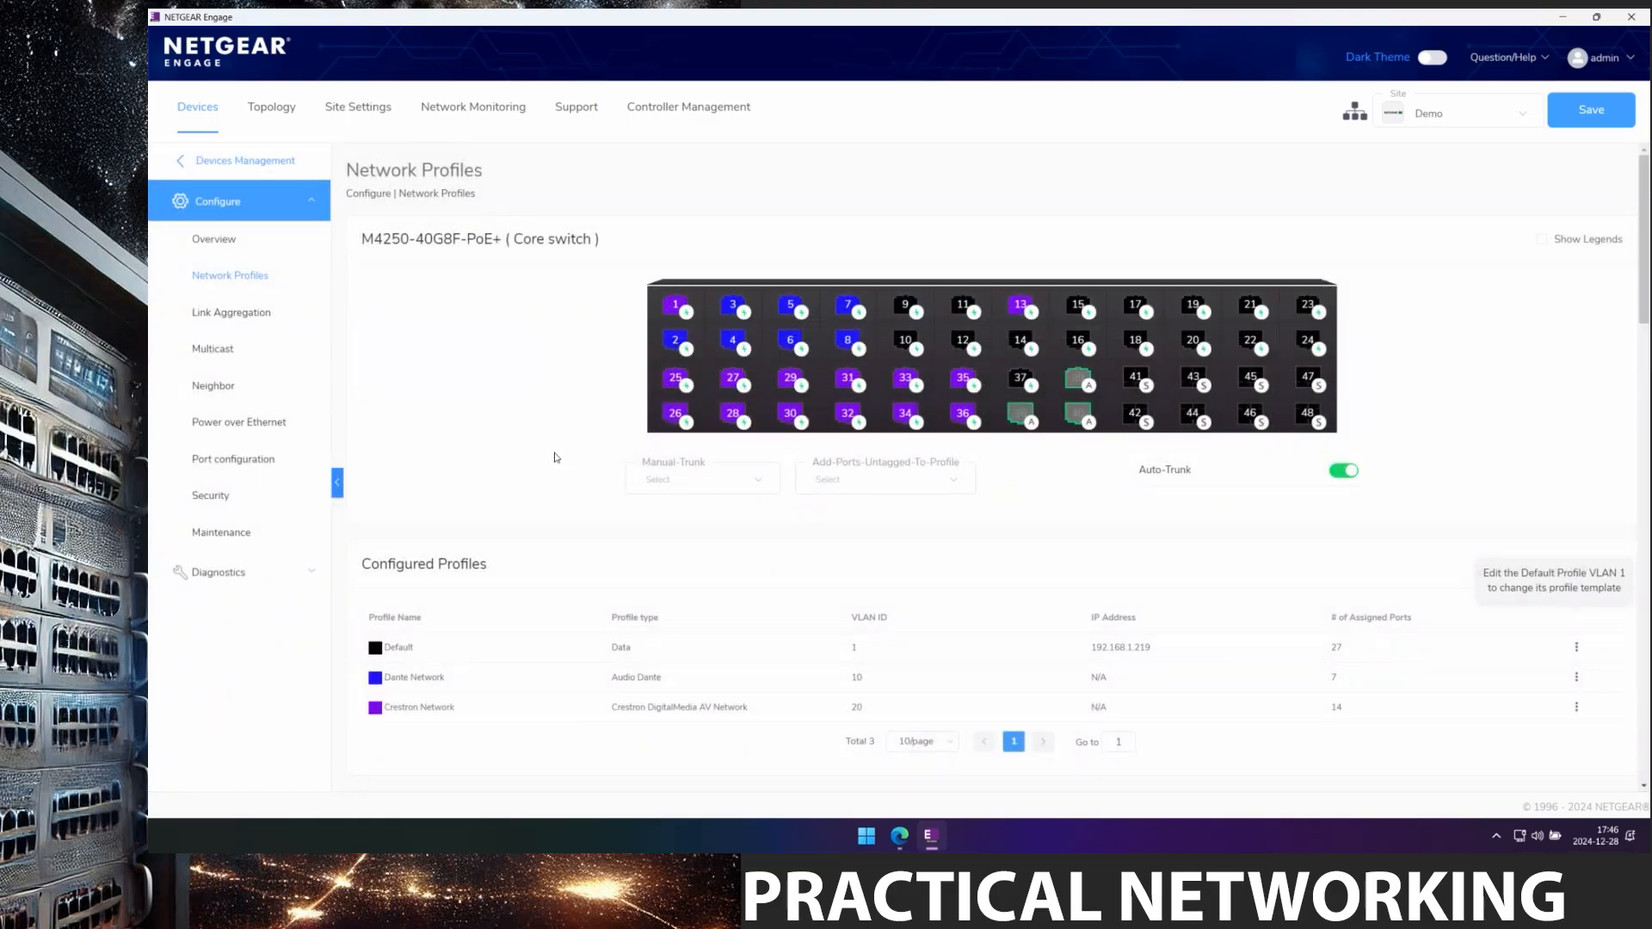
left_click(197, 115)
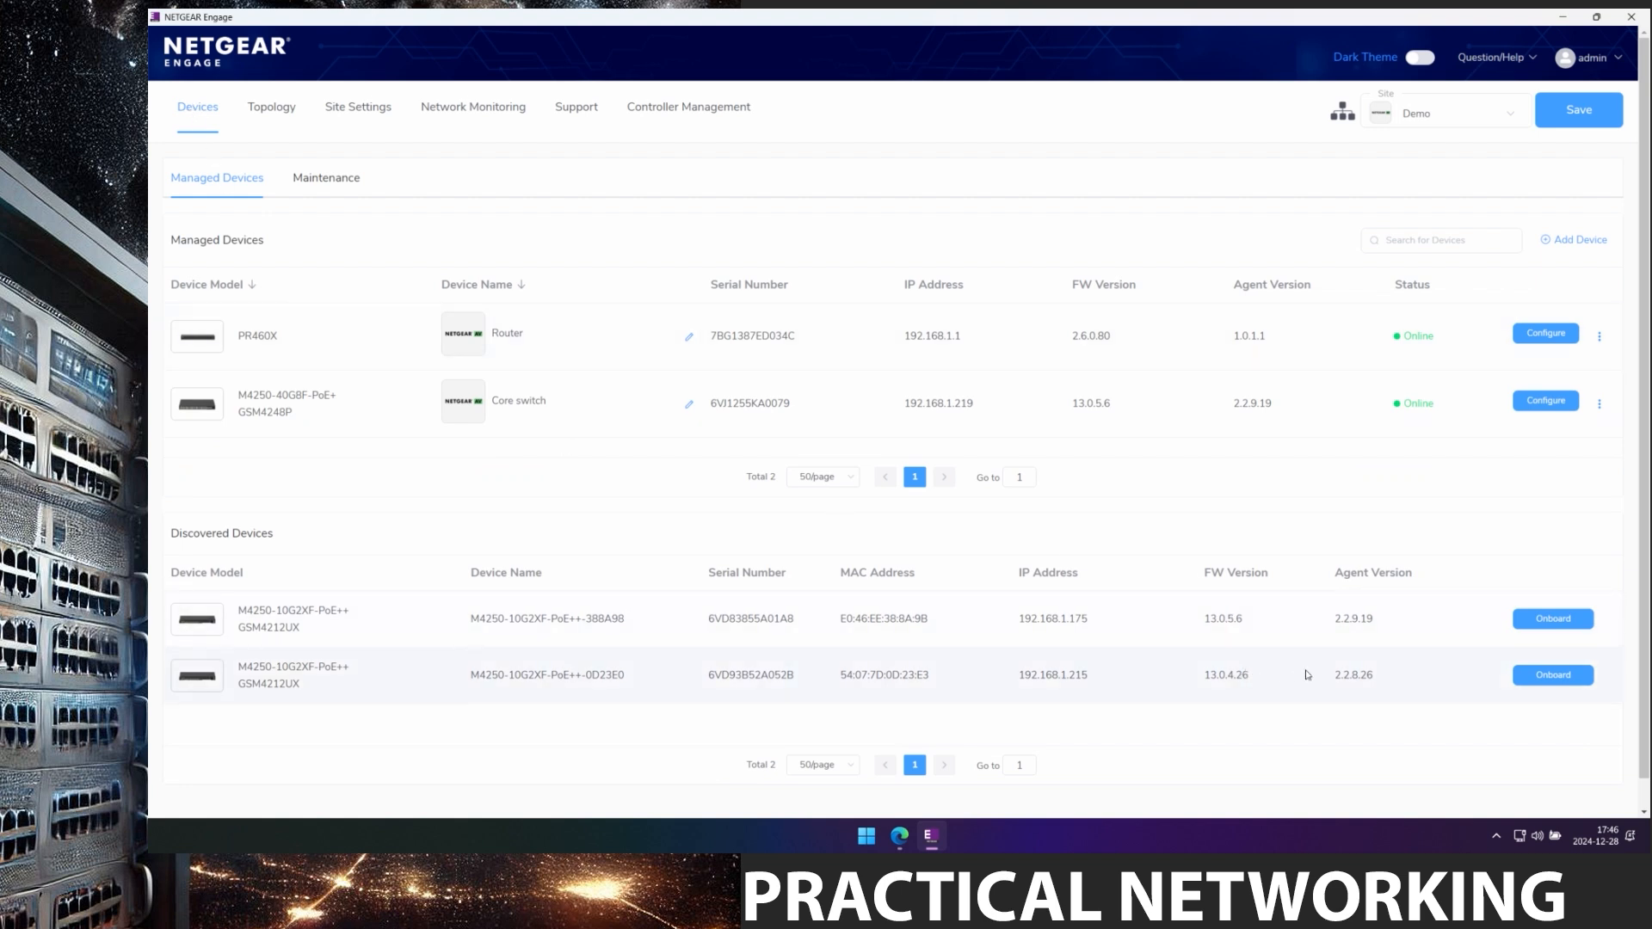
Onboard both M4250-10G2XF-PoE++ switches together using the device default password.
left_click(1554, 619)
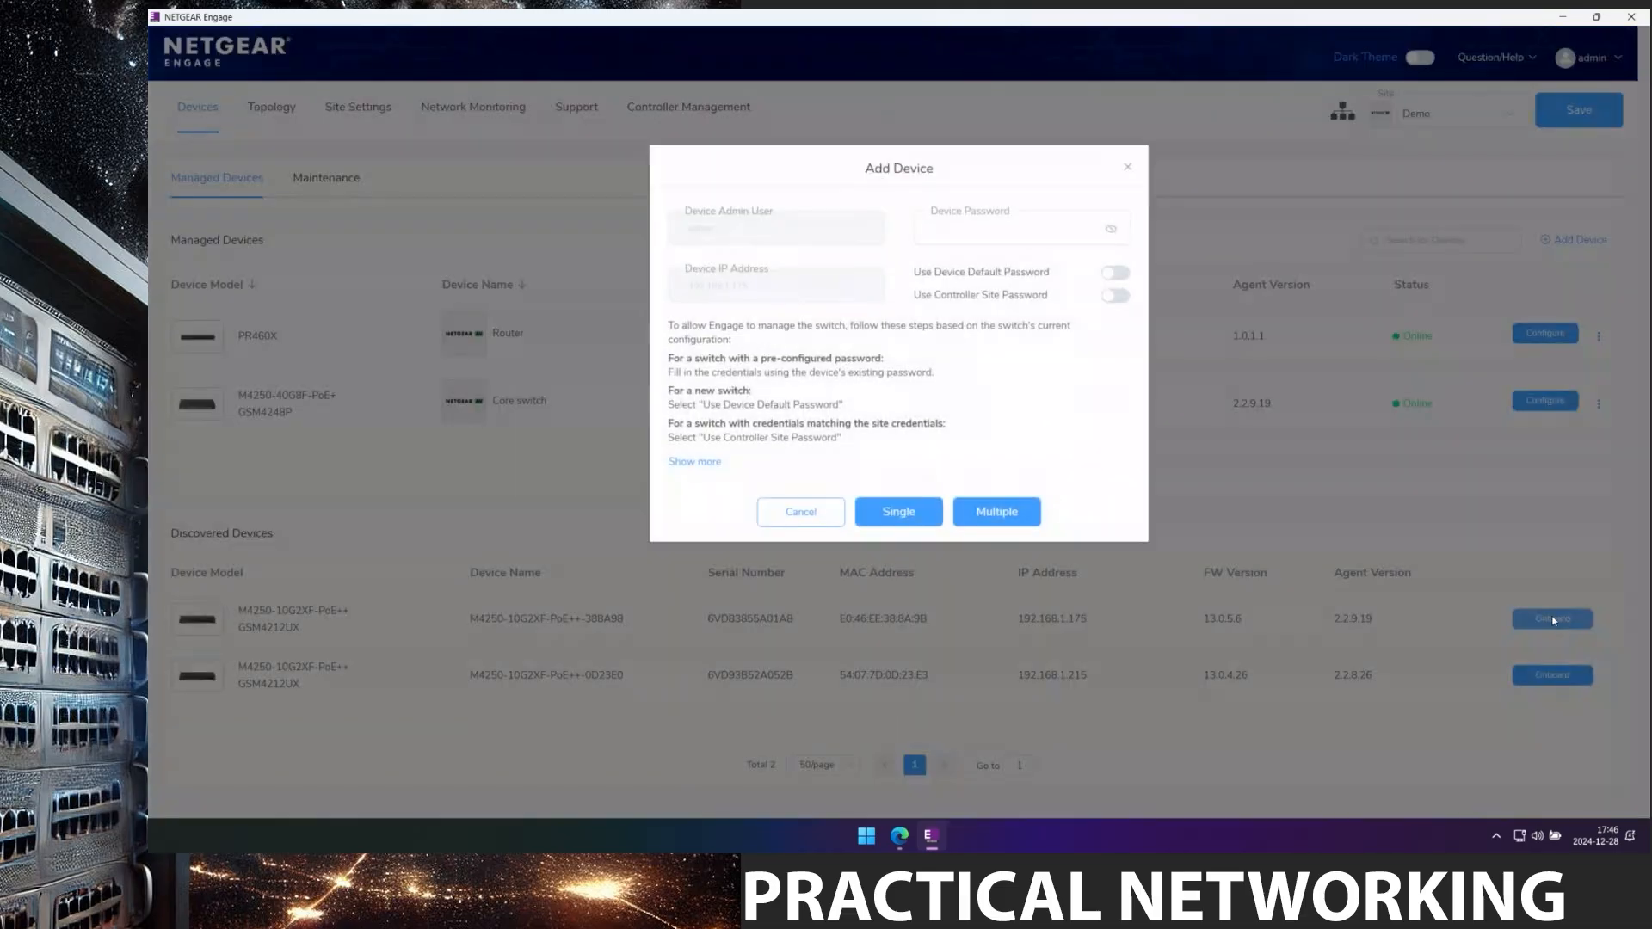
left_click(1116, 273)
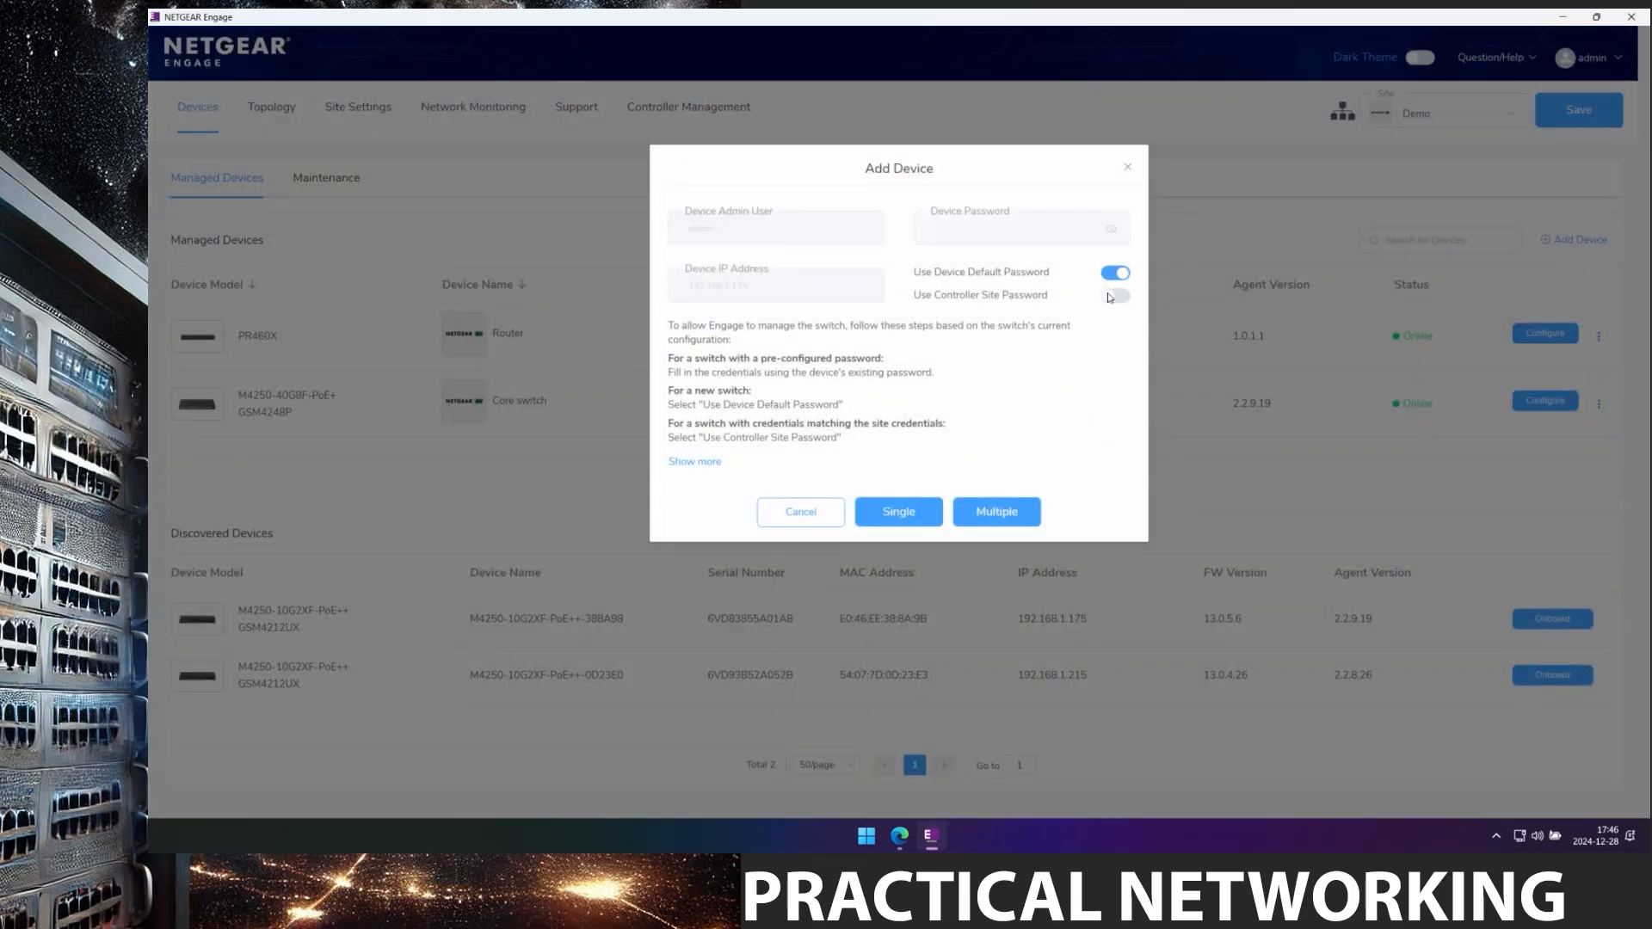
left_click(997, 513)
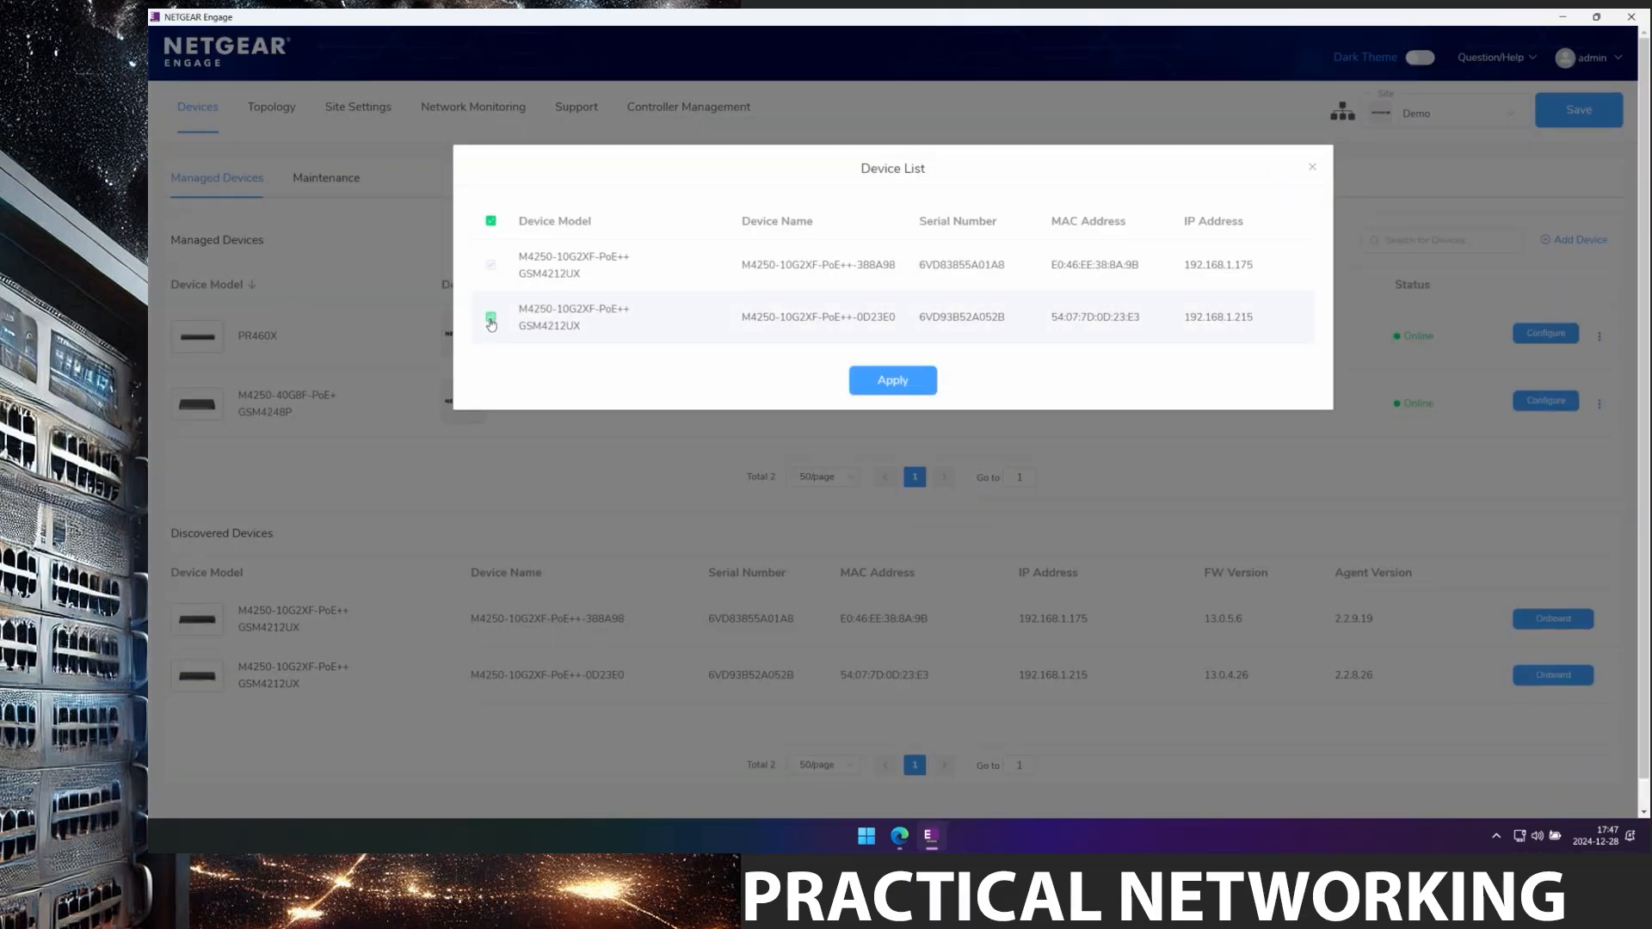
left_click(894, 384)
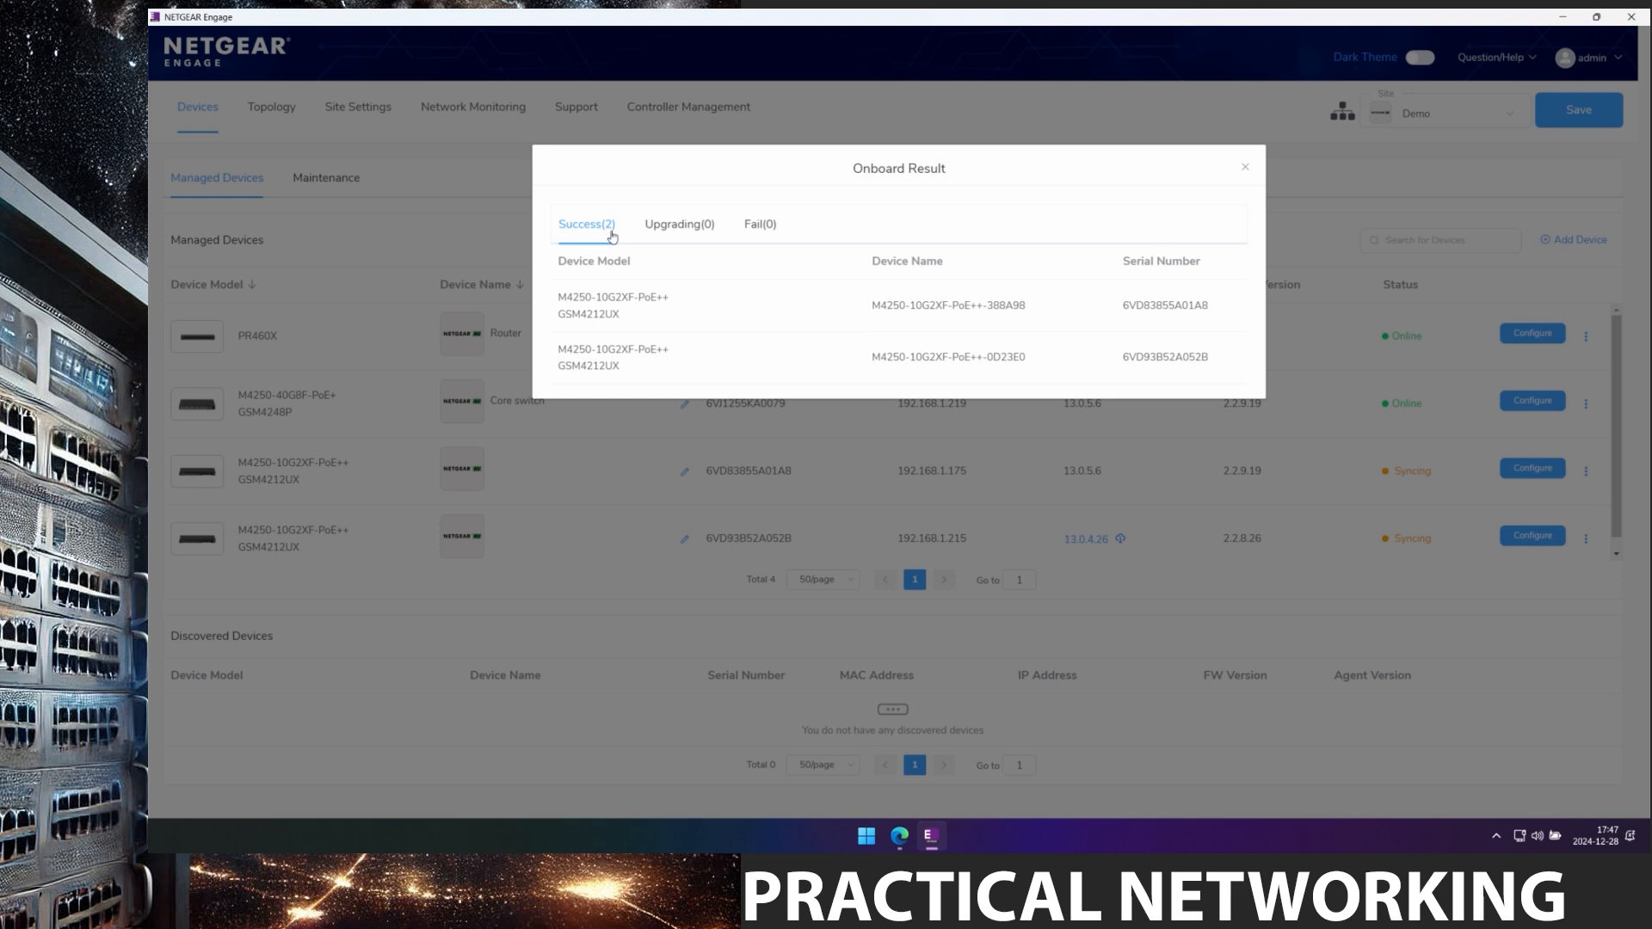
left_click(1245, 166)
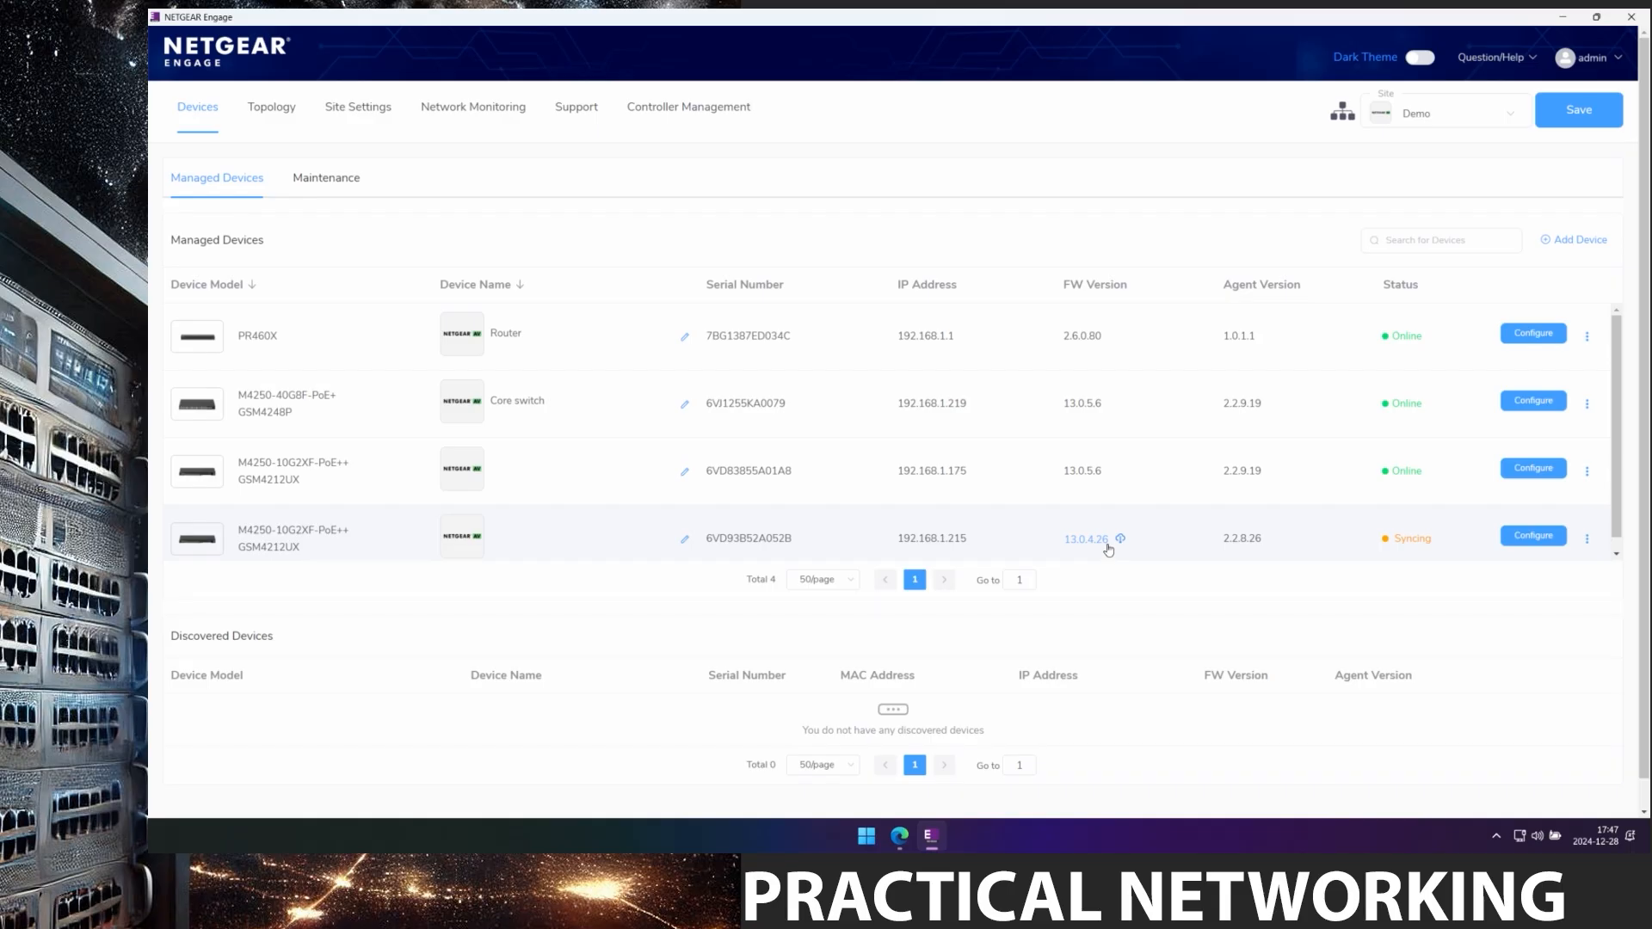
scroll(1134, 546, "down", 1)
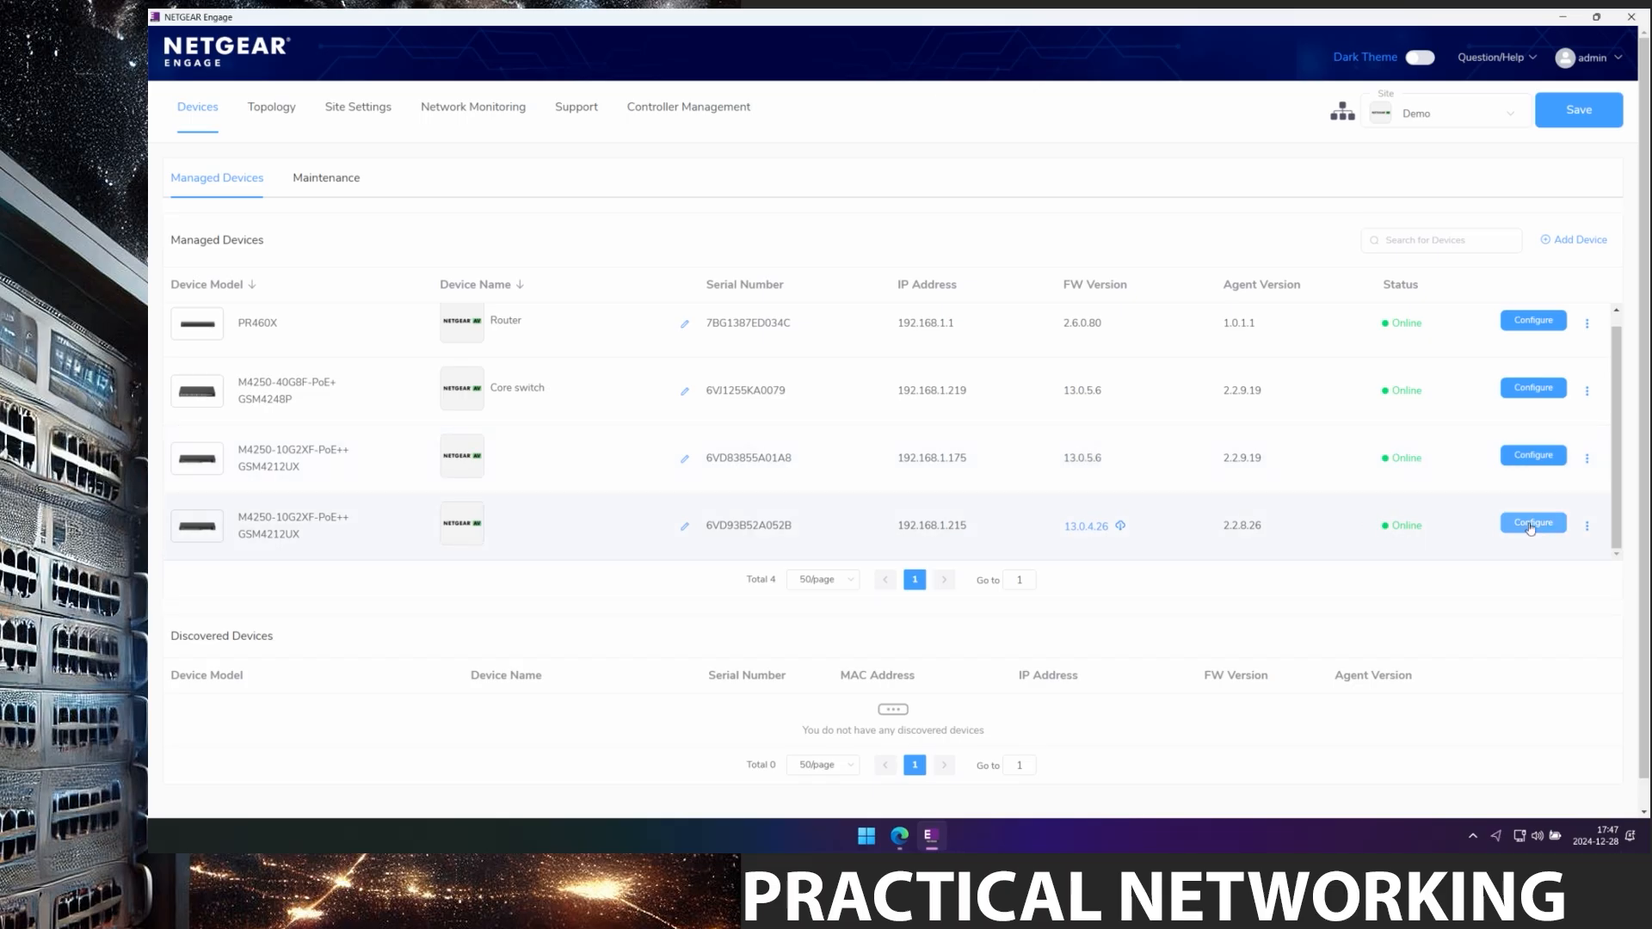
Open the Network Profiles page of the edge switch at 192.168.1.175.
left_click(1523, 465)
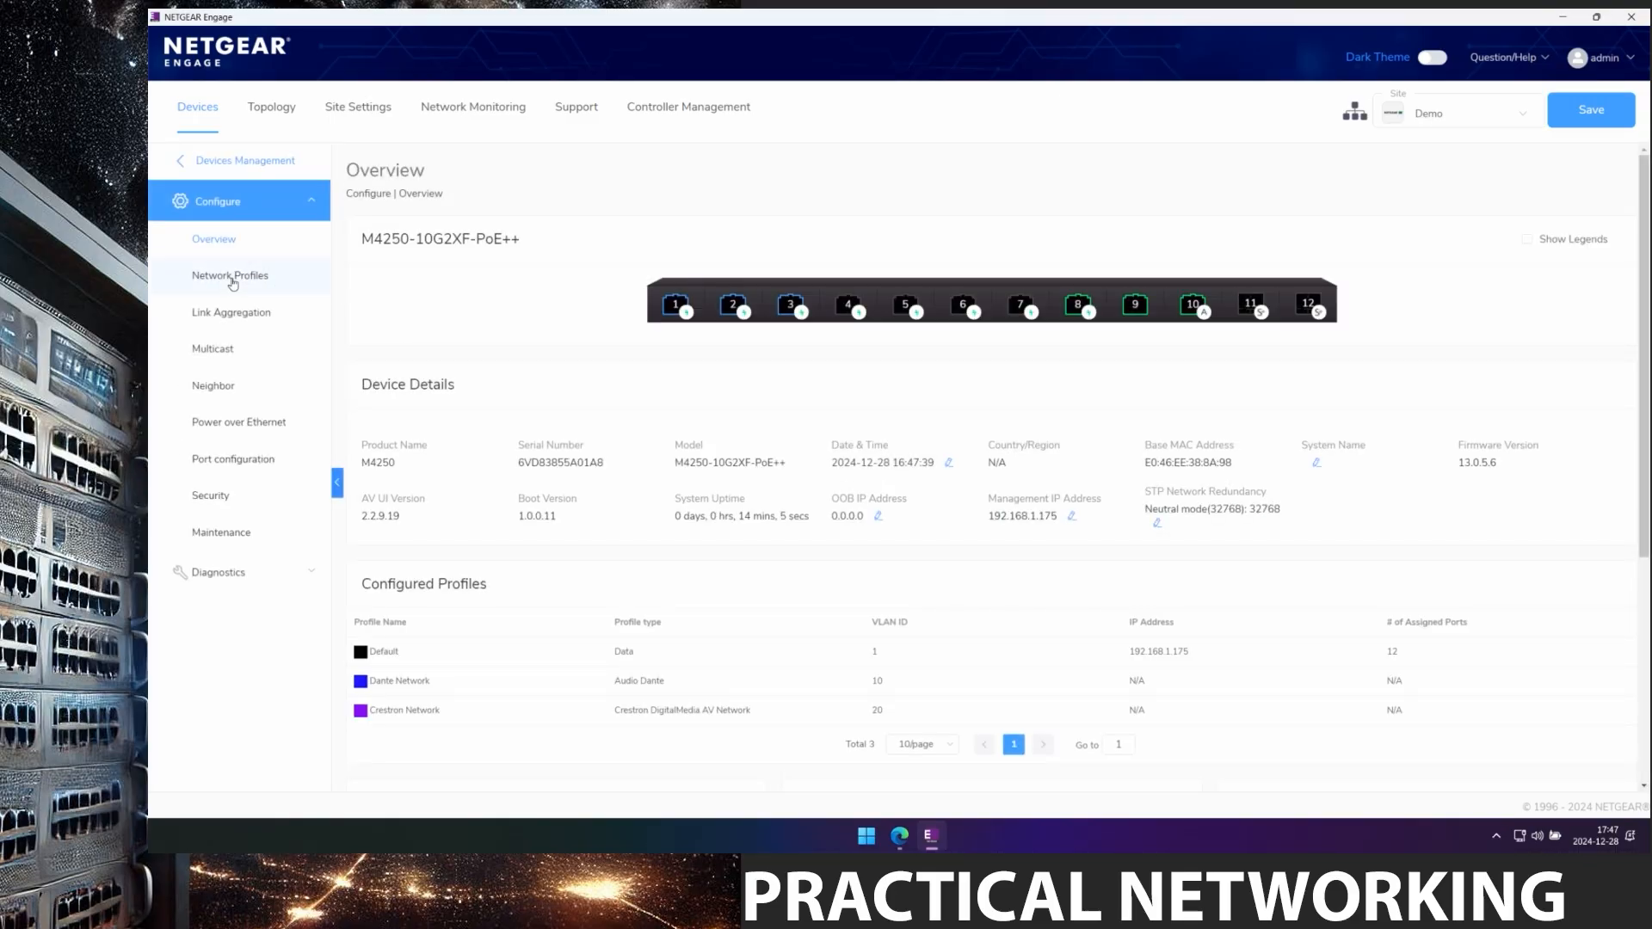
left_click(232, 277)
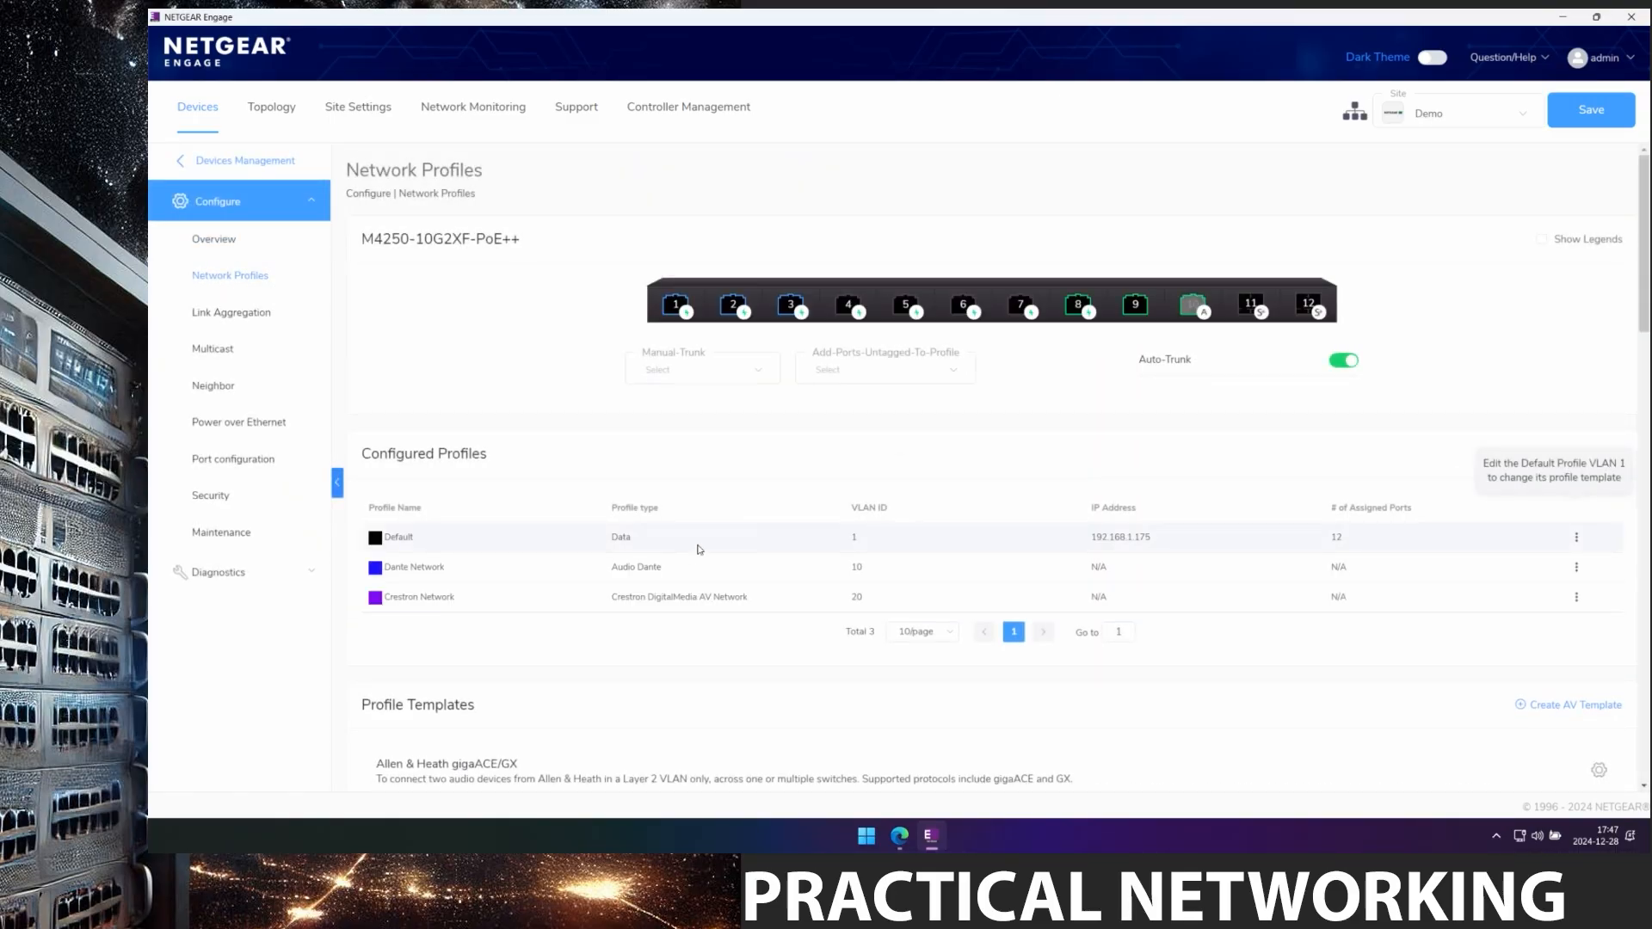
left_click_drag(411, 592, 661, 627)
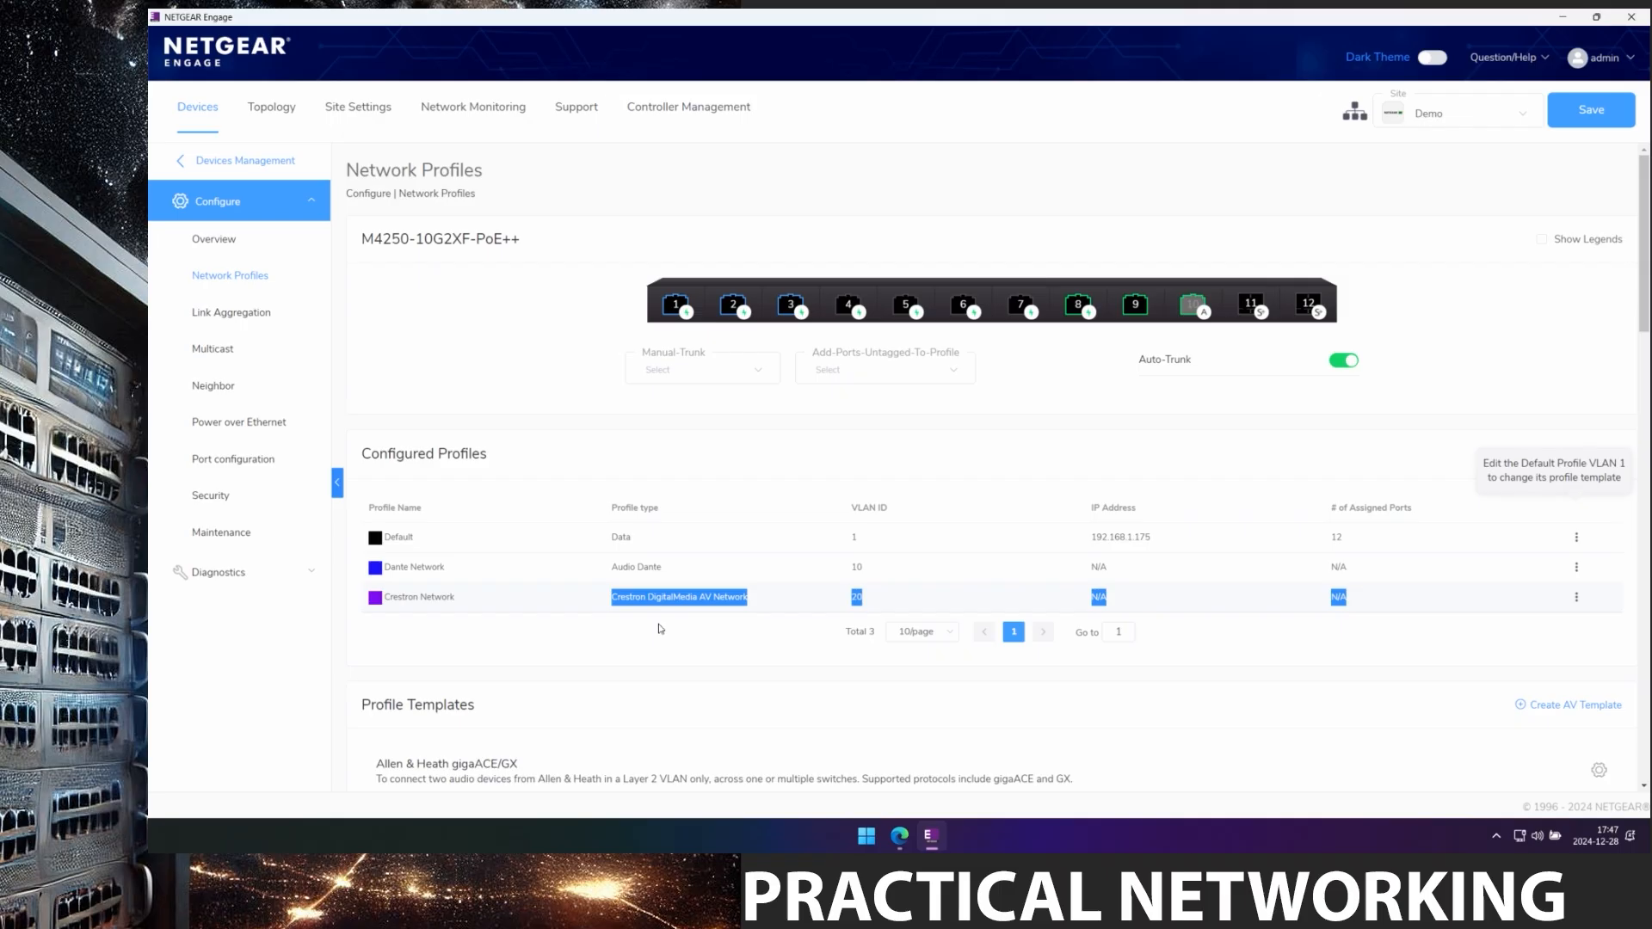
left_click(697, 653)
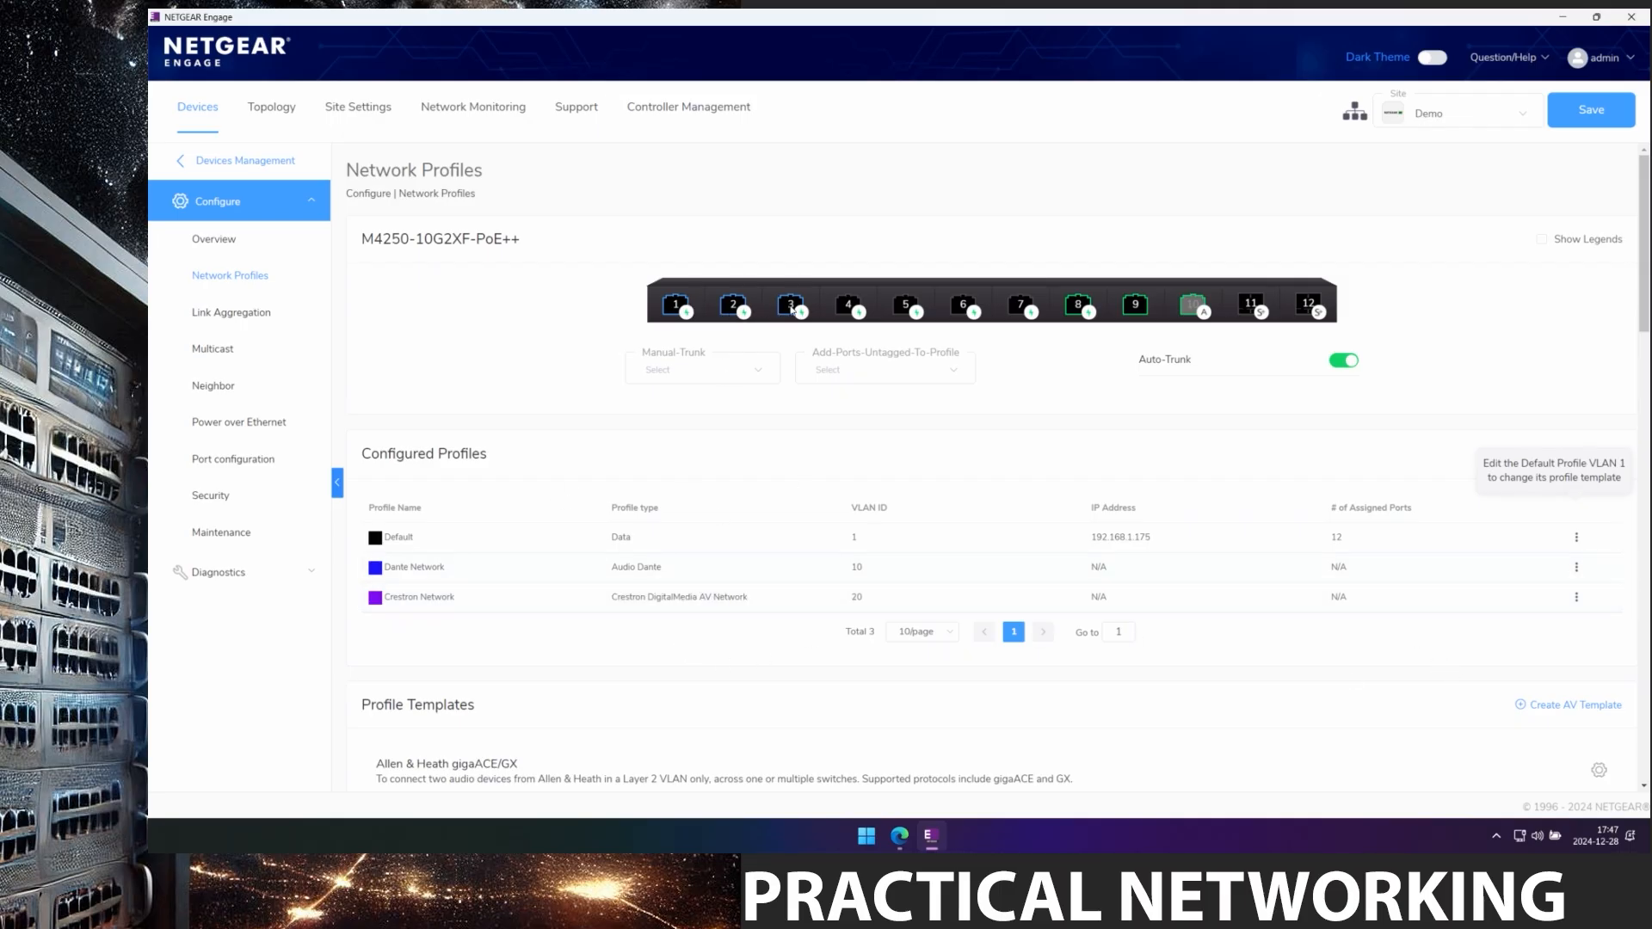
Add ports 1, 2, 3, 8 and 9 to the Crestron Network profile.
mouse_move(791, 307)
left_click(1577, 597)
left_click(1546, 644)
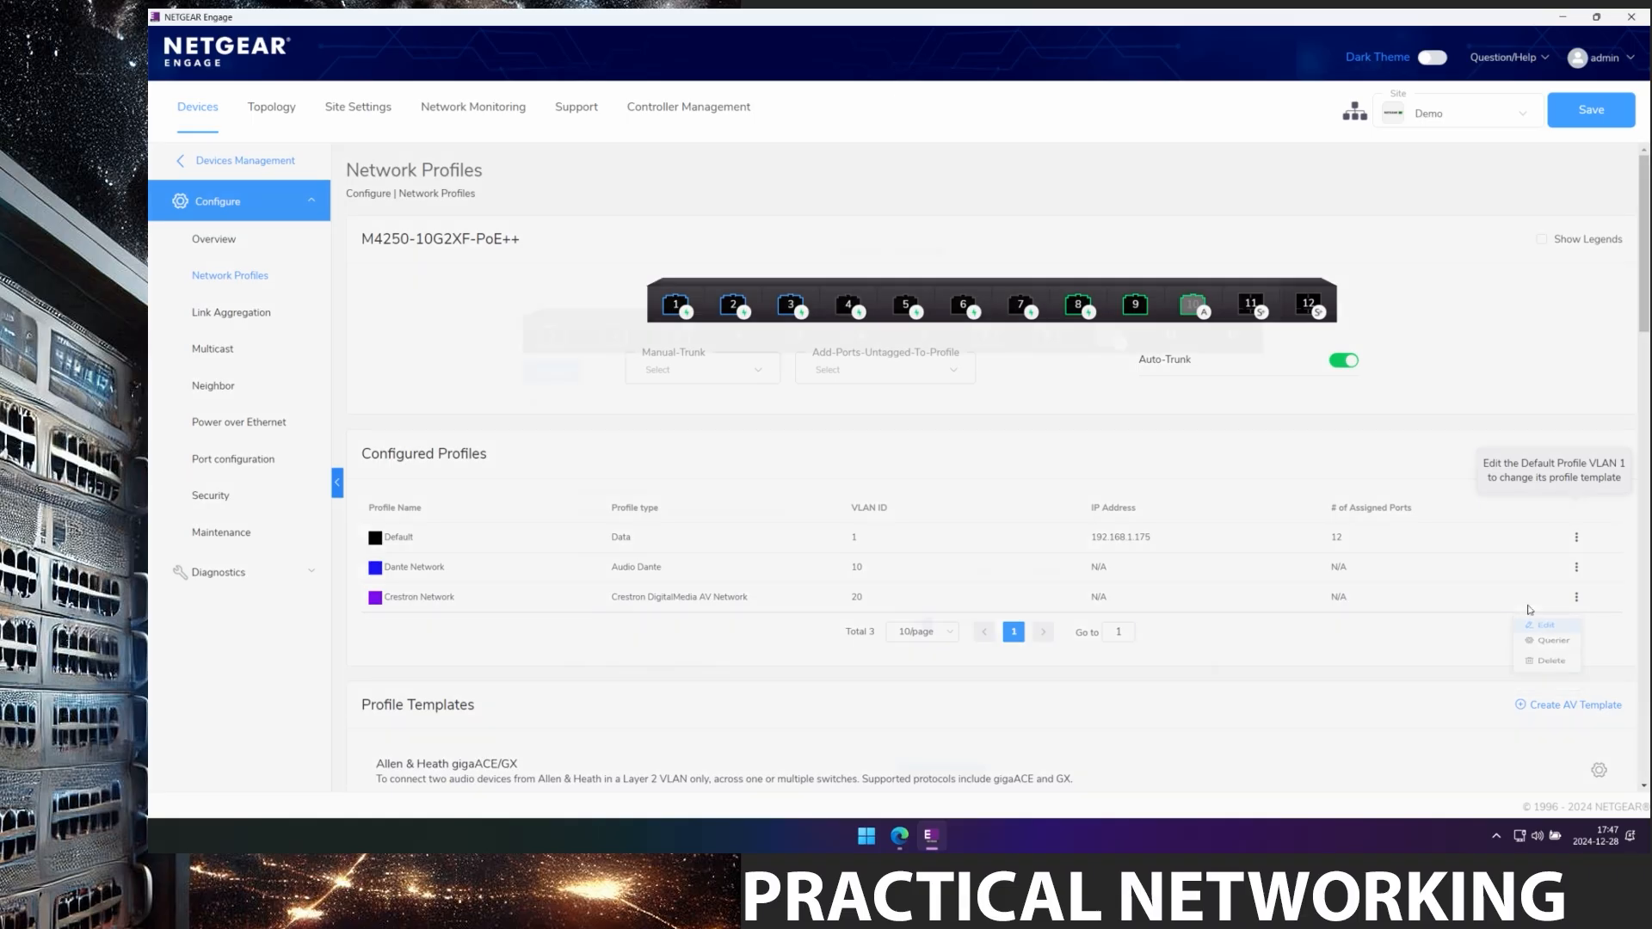
left_click(551, 350)
left_click(615, 356)
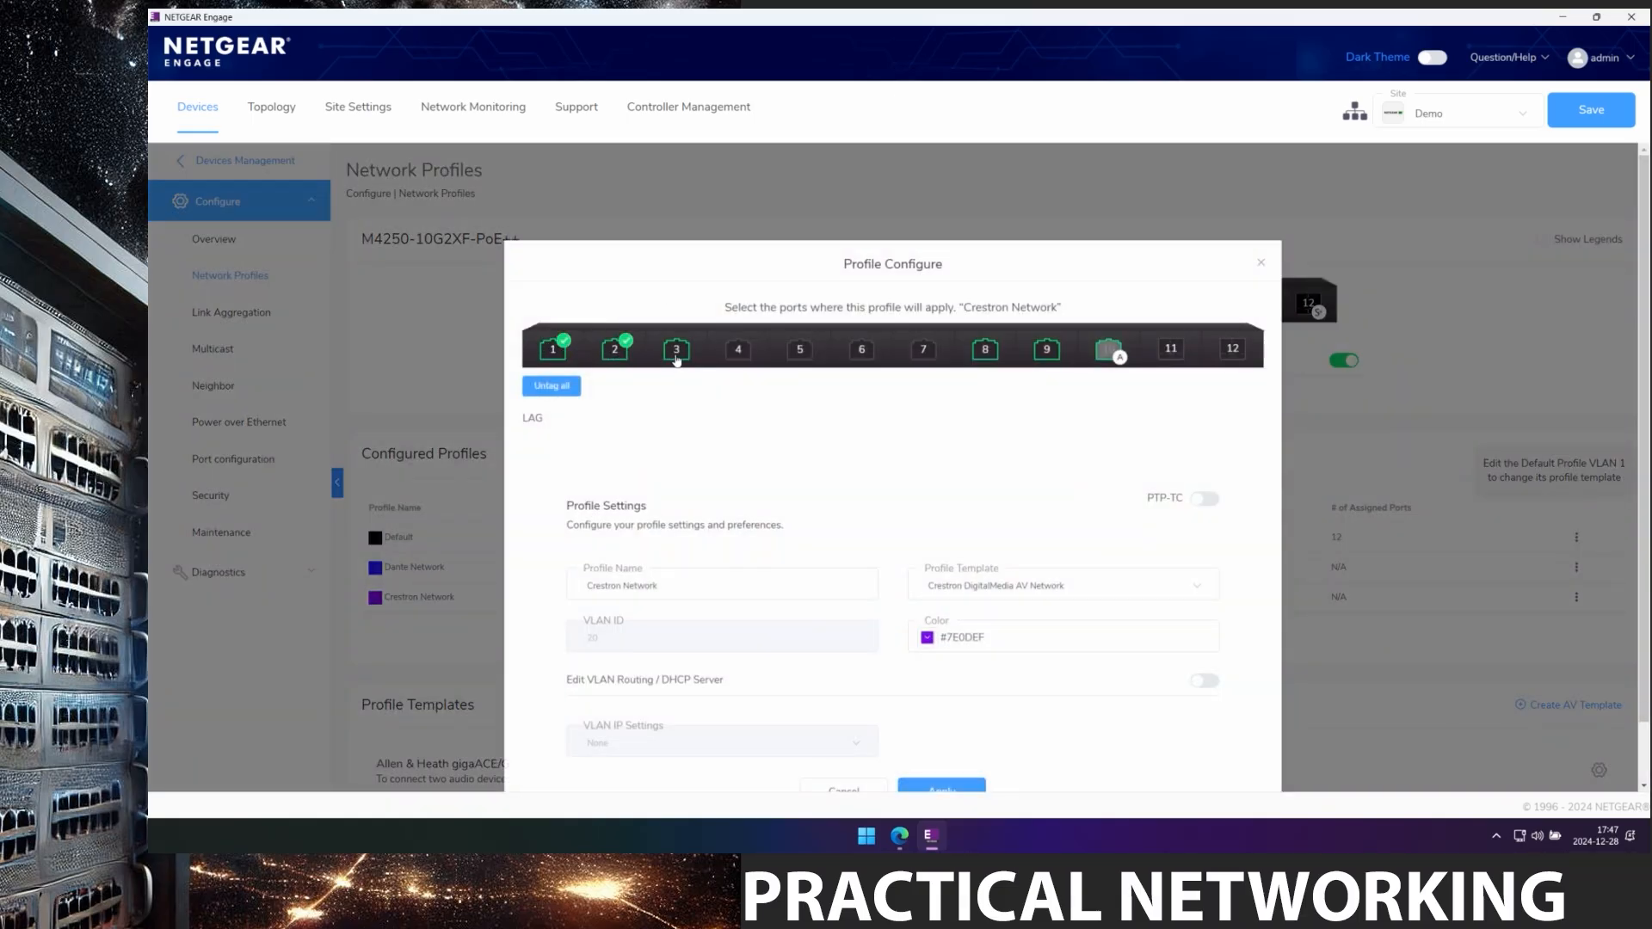
left_click(684, 360)
left_click(991, 359)
left_click(1045, 355)
Make port 12 a tagged Crestron Network member and apply the port assignments.
left_click(1240, 355)
left_click(1240, 354)
left_click(1235, 351)
left_click(1236, 352)
left_click(1236, 353)
scroll(1045, 649, "down", 1)
left_click(959, 723)
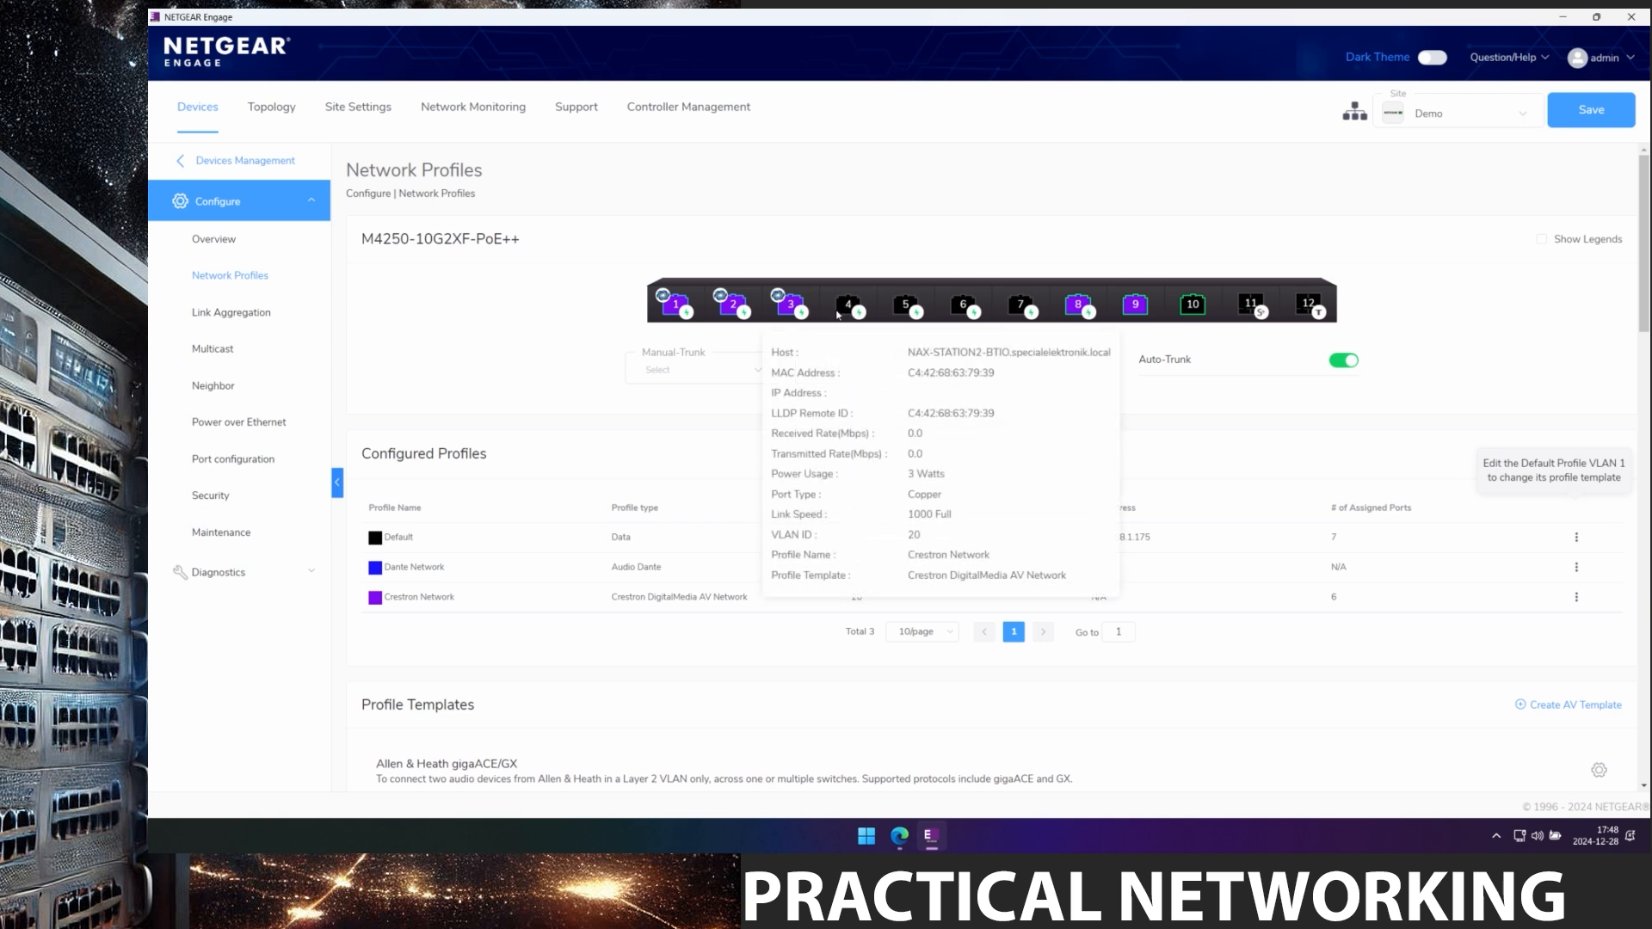
Add port 4 to Crestron Network and apply the change.
left_click(1578, 600)
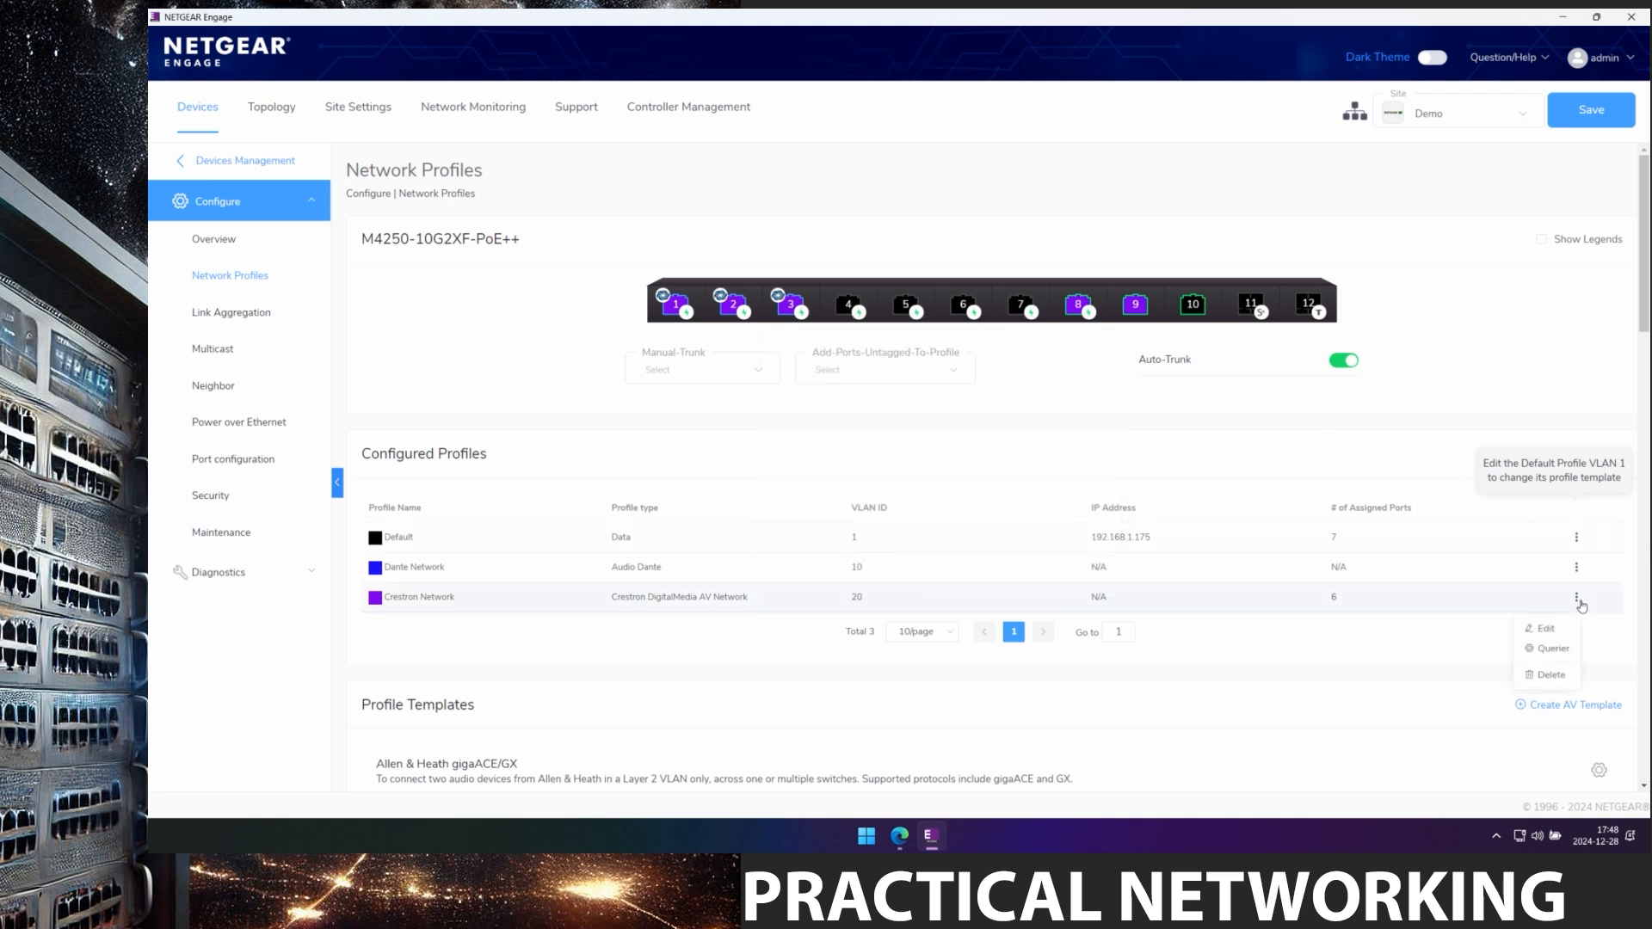
left_click(1544, 628)
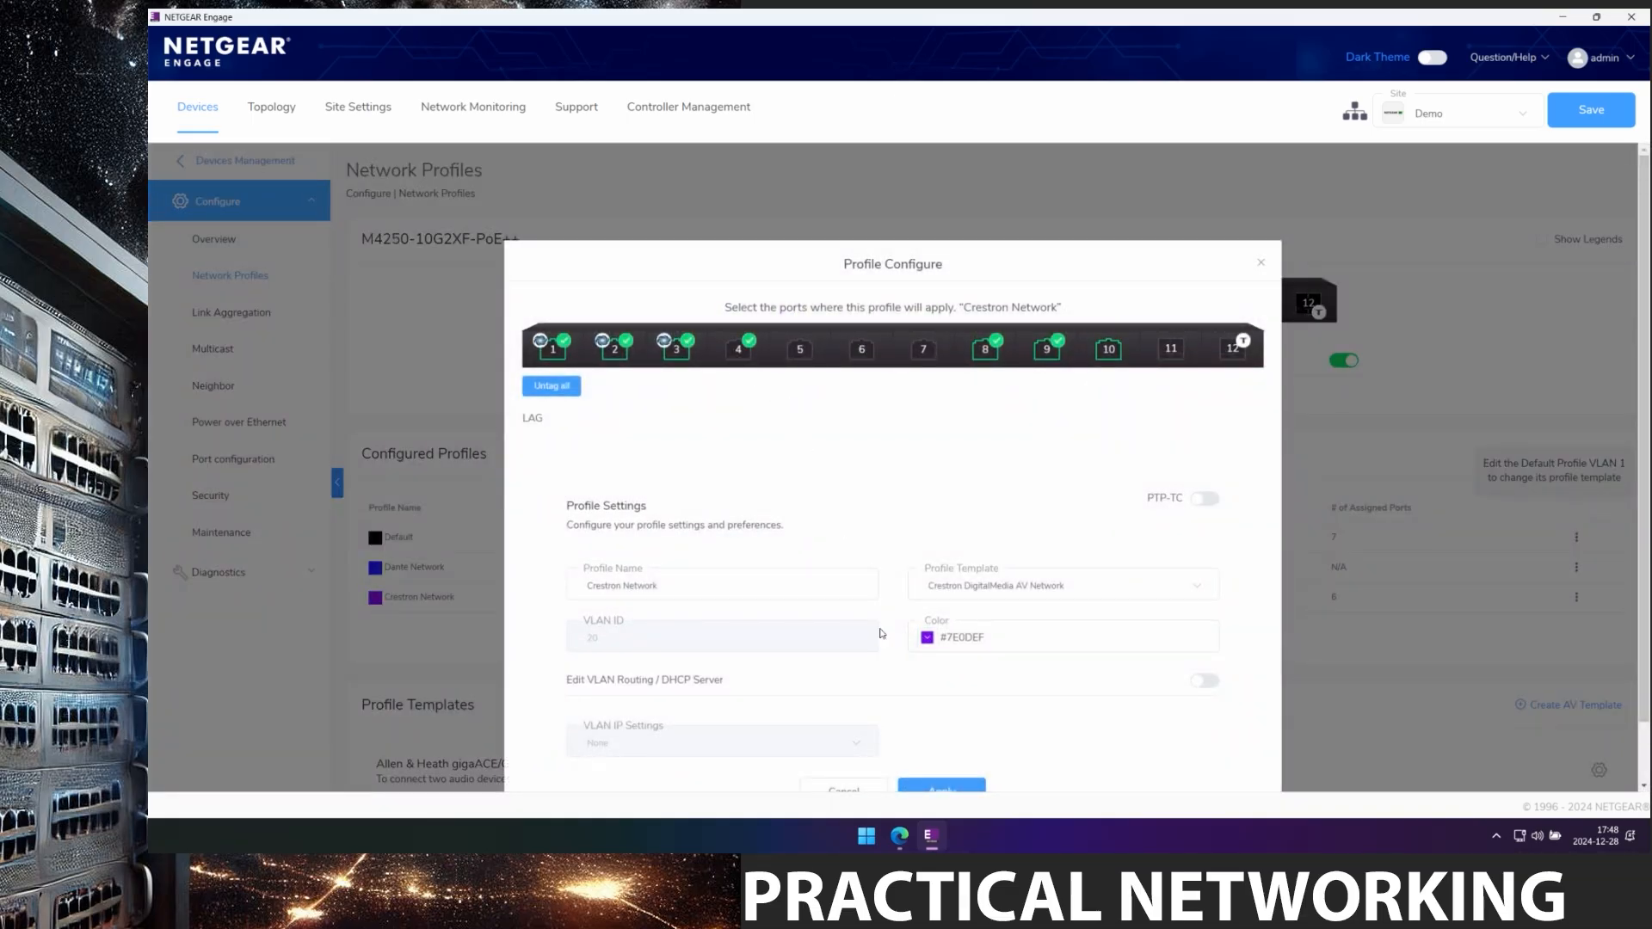
left_click(921, 793)
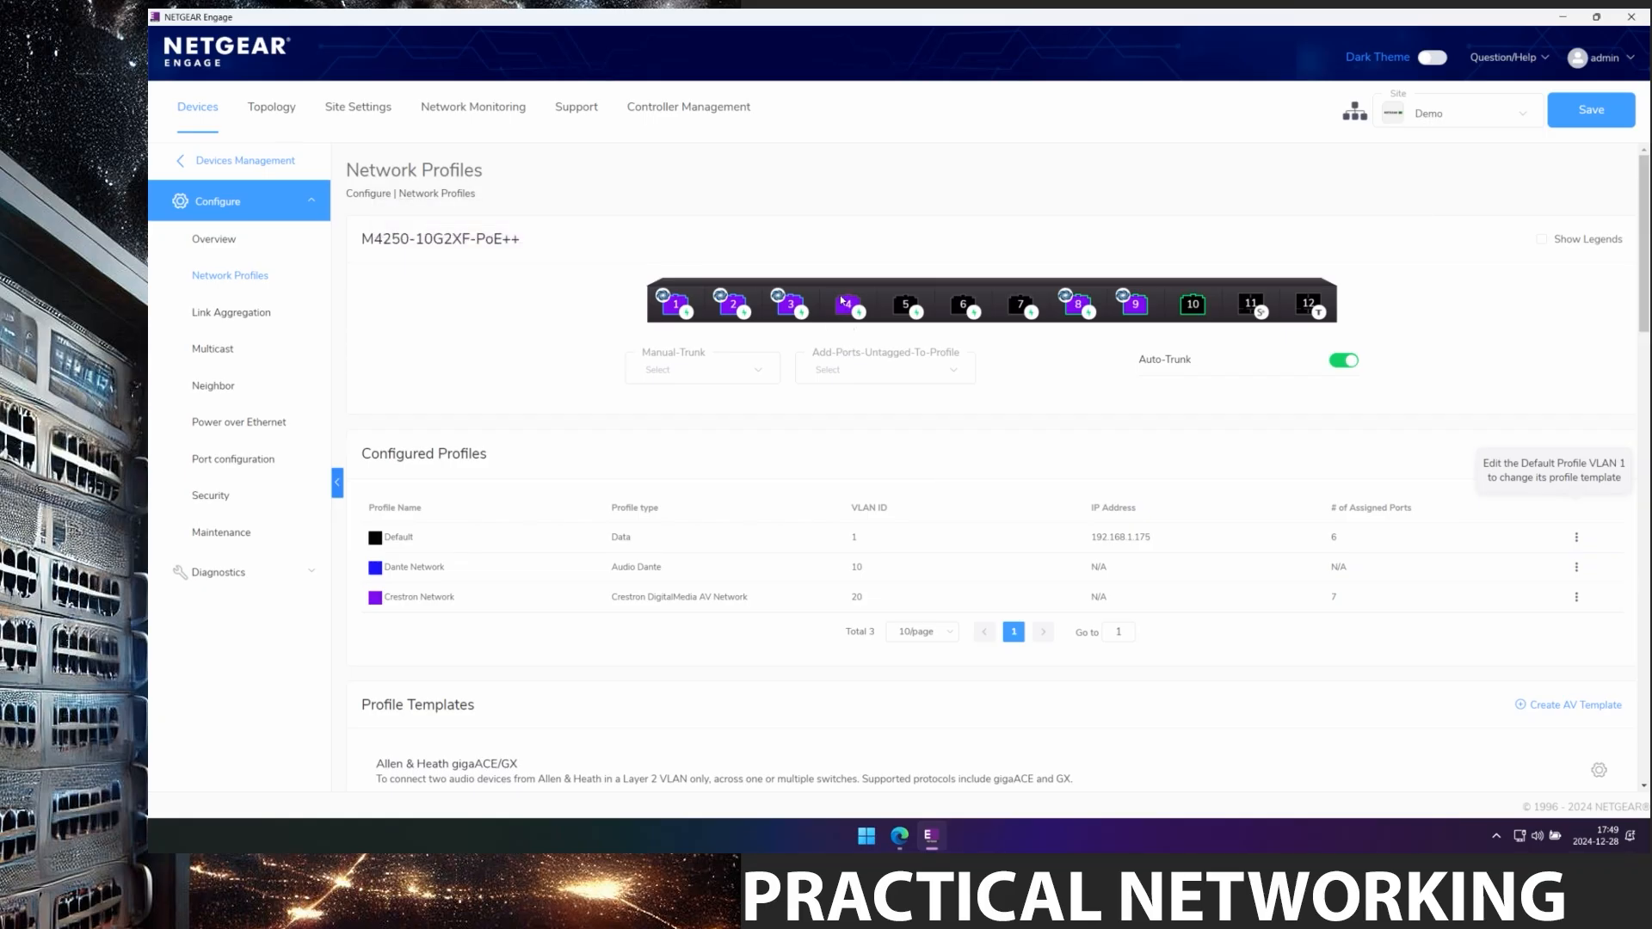
Assign ports 5, 6 and 7 to Dante Network with port 12 tagged, then return to Managed Devices.
mouse_move(841, 300)
left_click(1576, 570)
left_click(1540, 597)
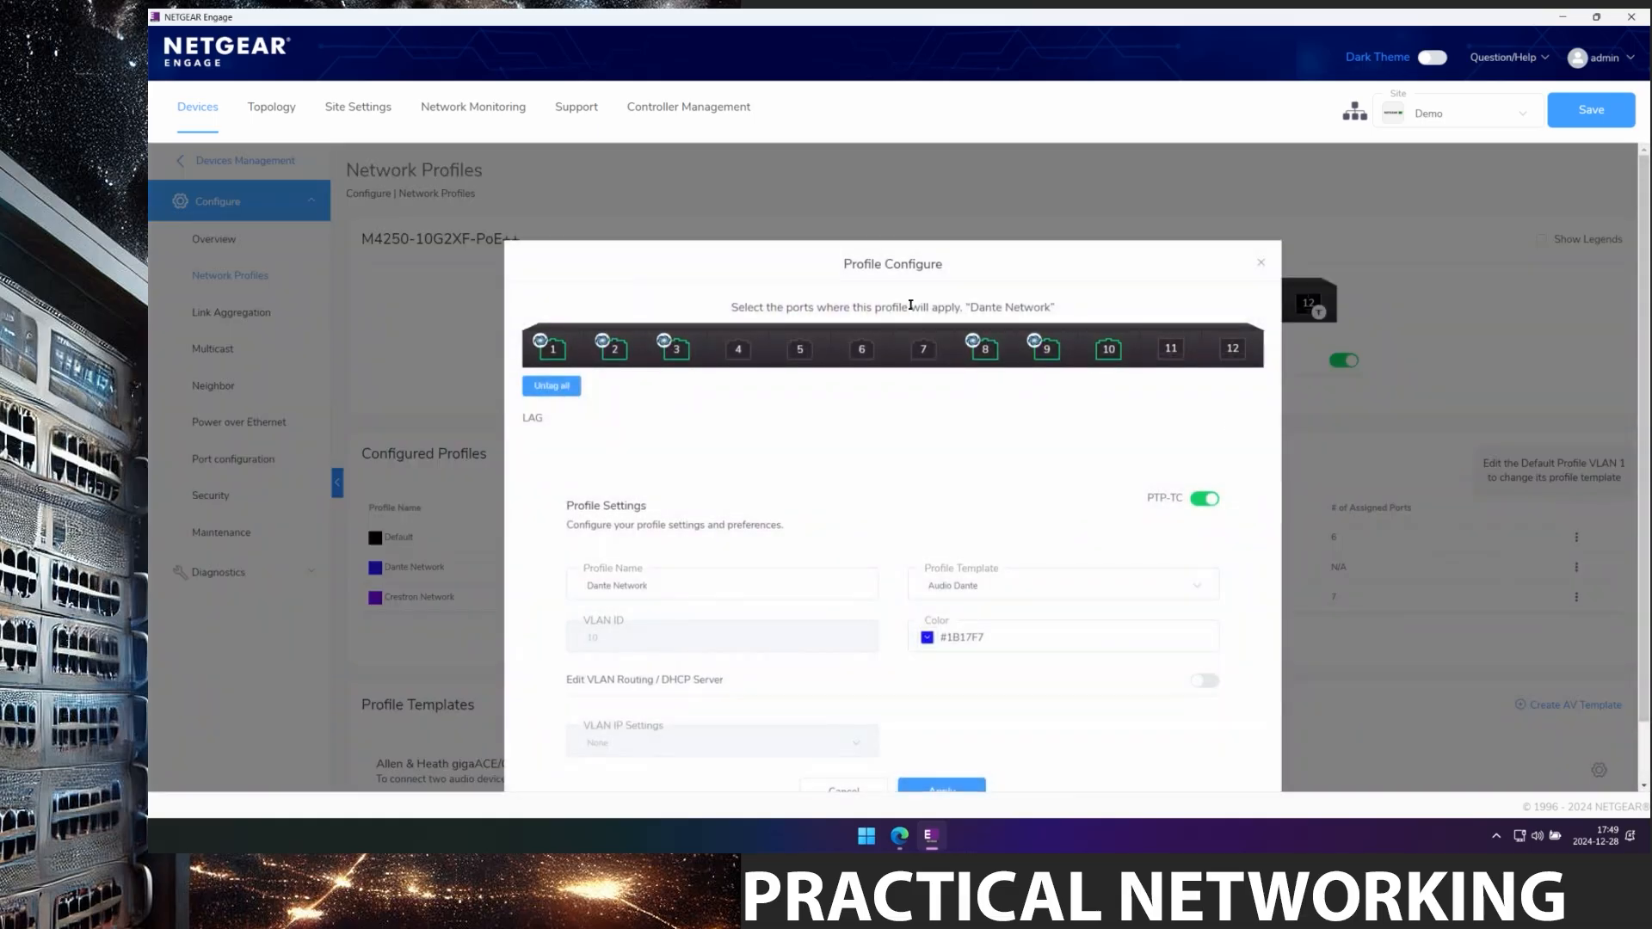
left_click(800, 356)
left_click(863, 356)
left_click(925, 356)
left_click(1233, 350)
scroll(1082, 565, "down", 1)
left_click(938, 725)
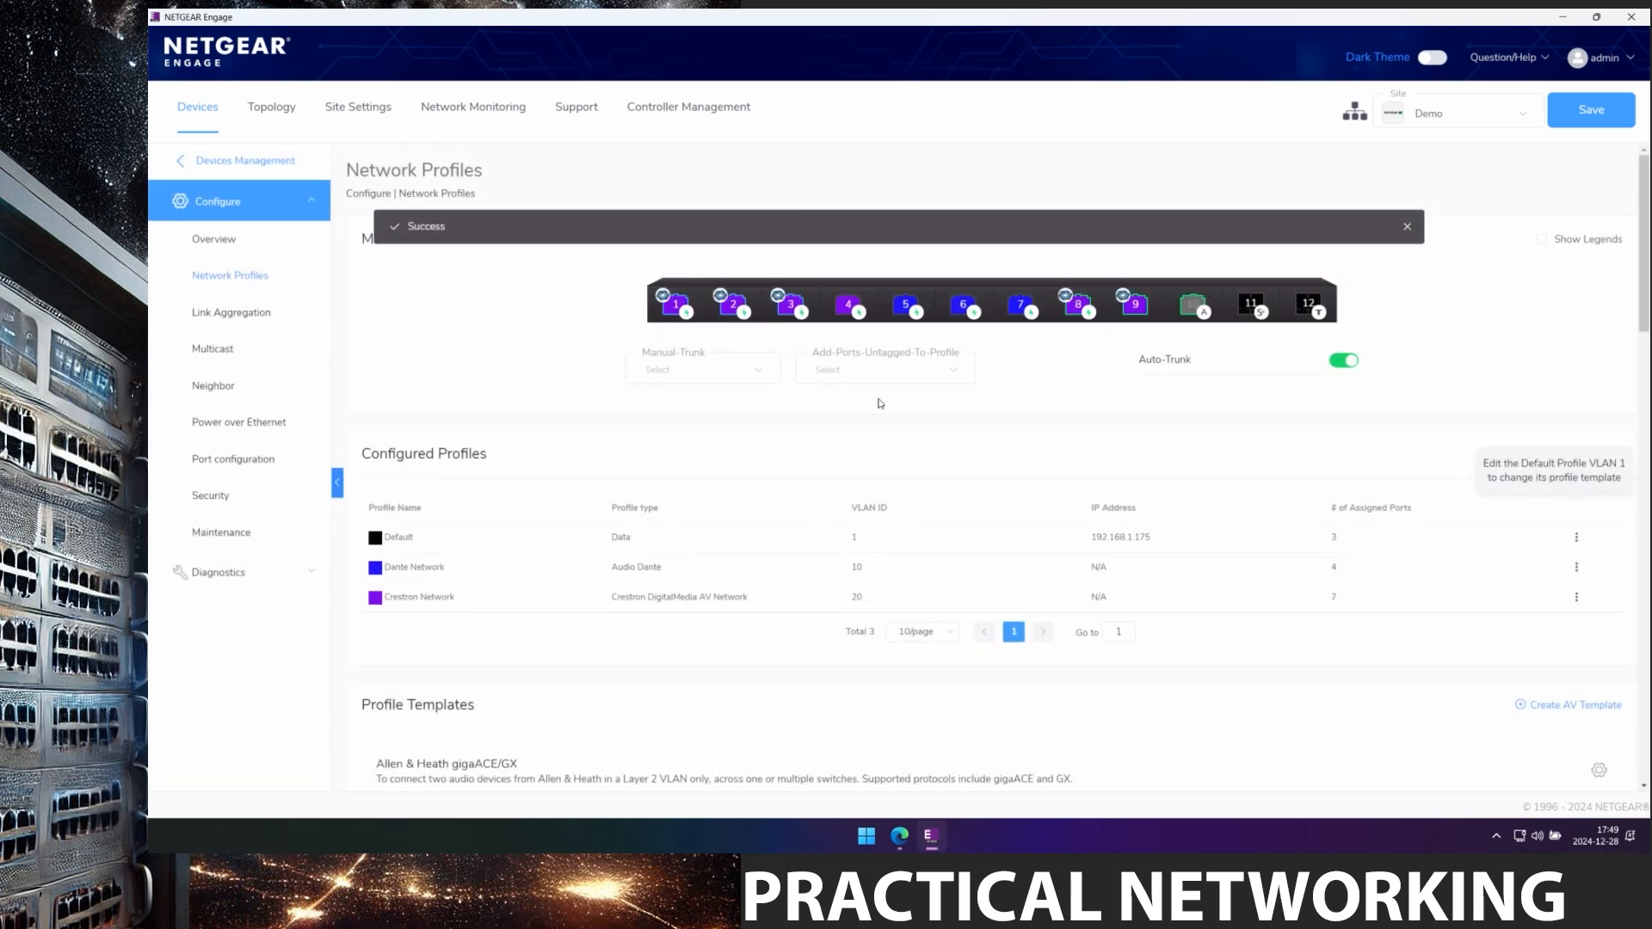
left_click(183, 161)
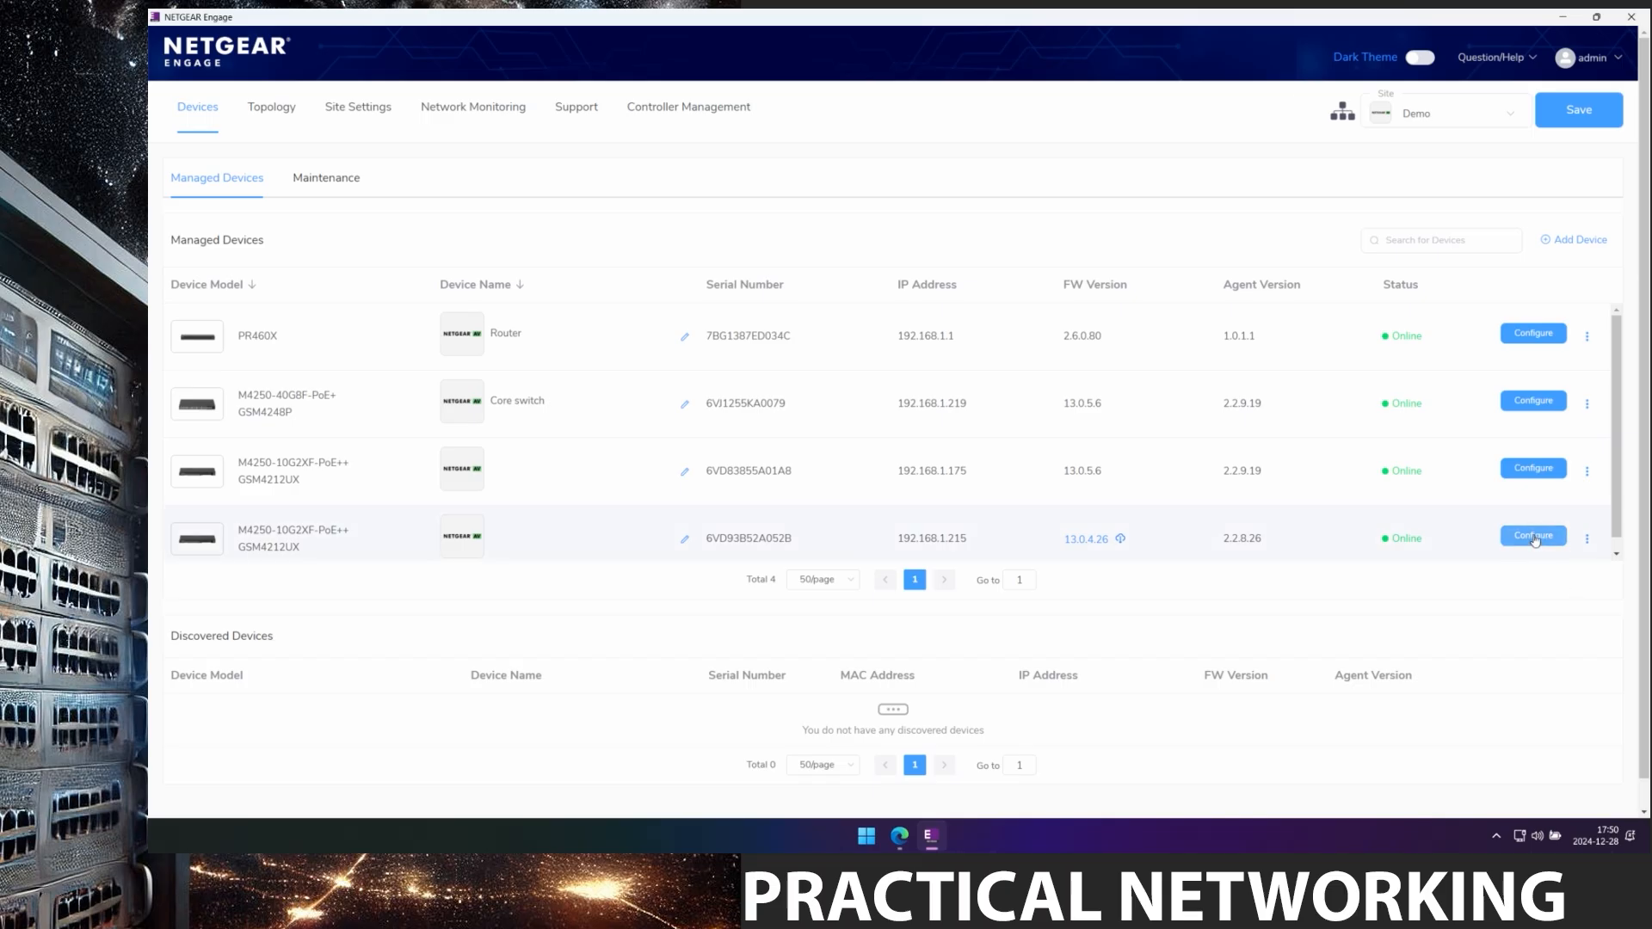
On the switch at 192.168.1.215, assign every port to Crestron Network with port 12 tagged.
left_click(1533, 536)
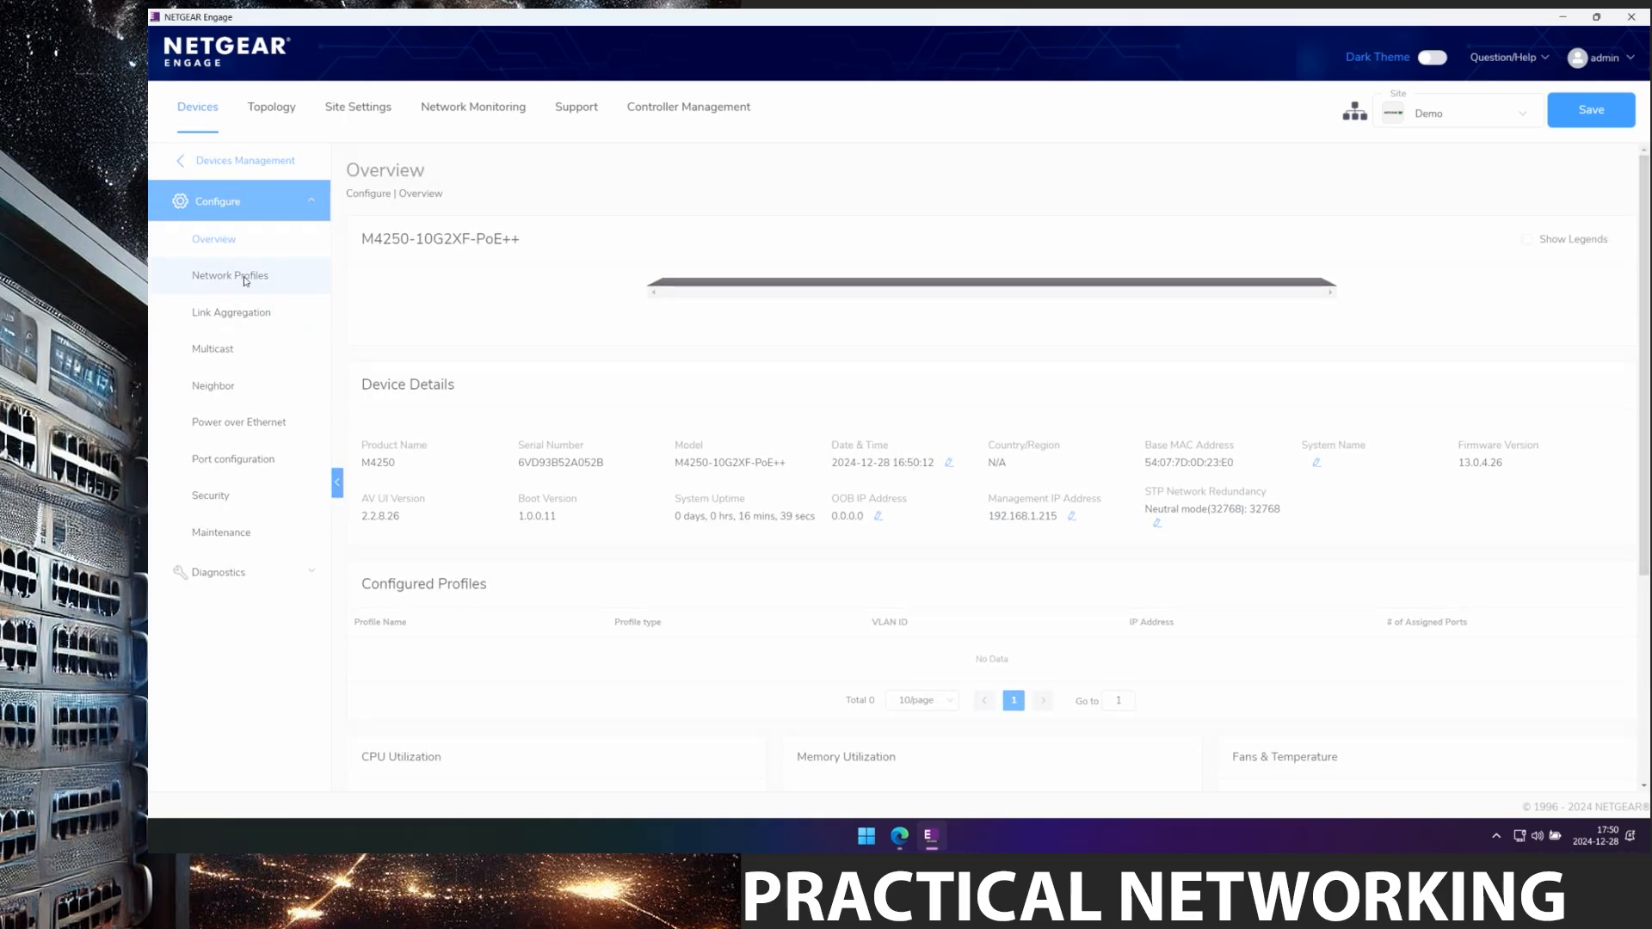
left_click(246, 277)
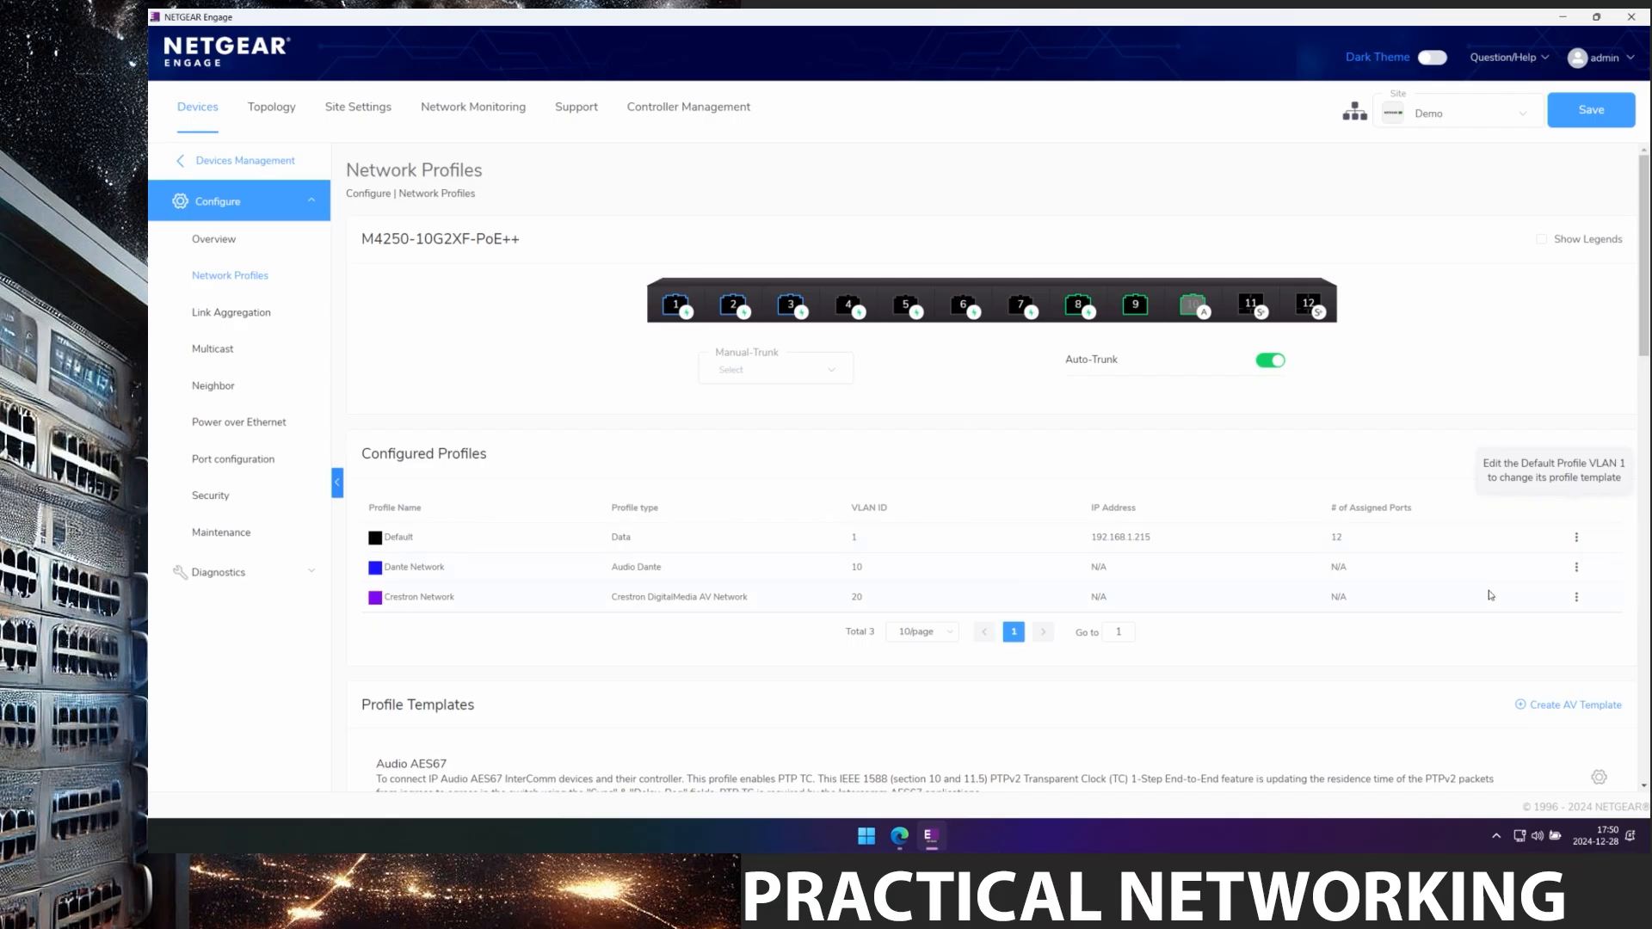
left_click(1577, 598)
left_click(1546, 629)
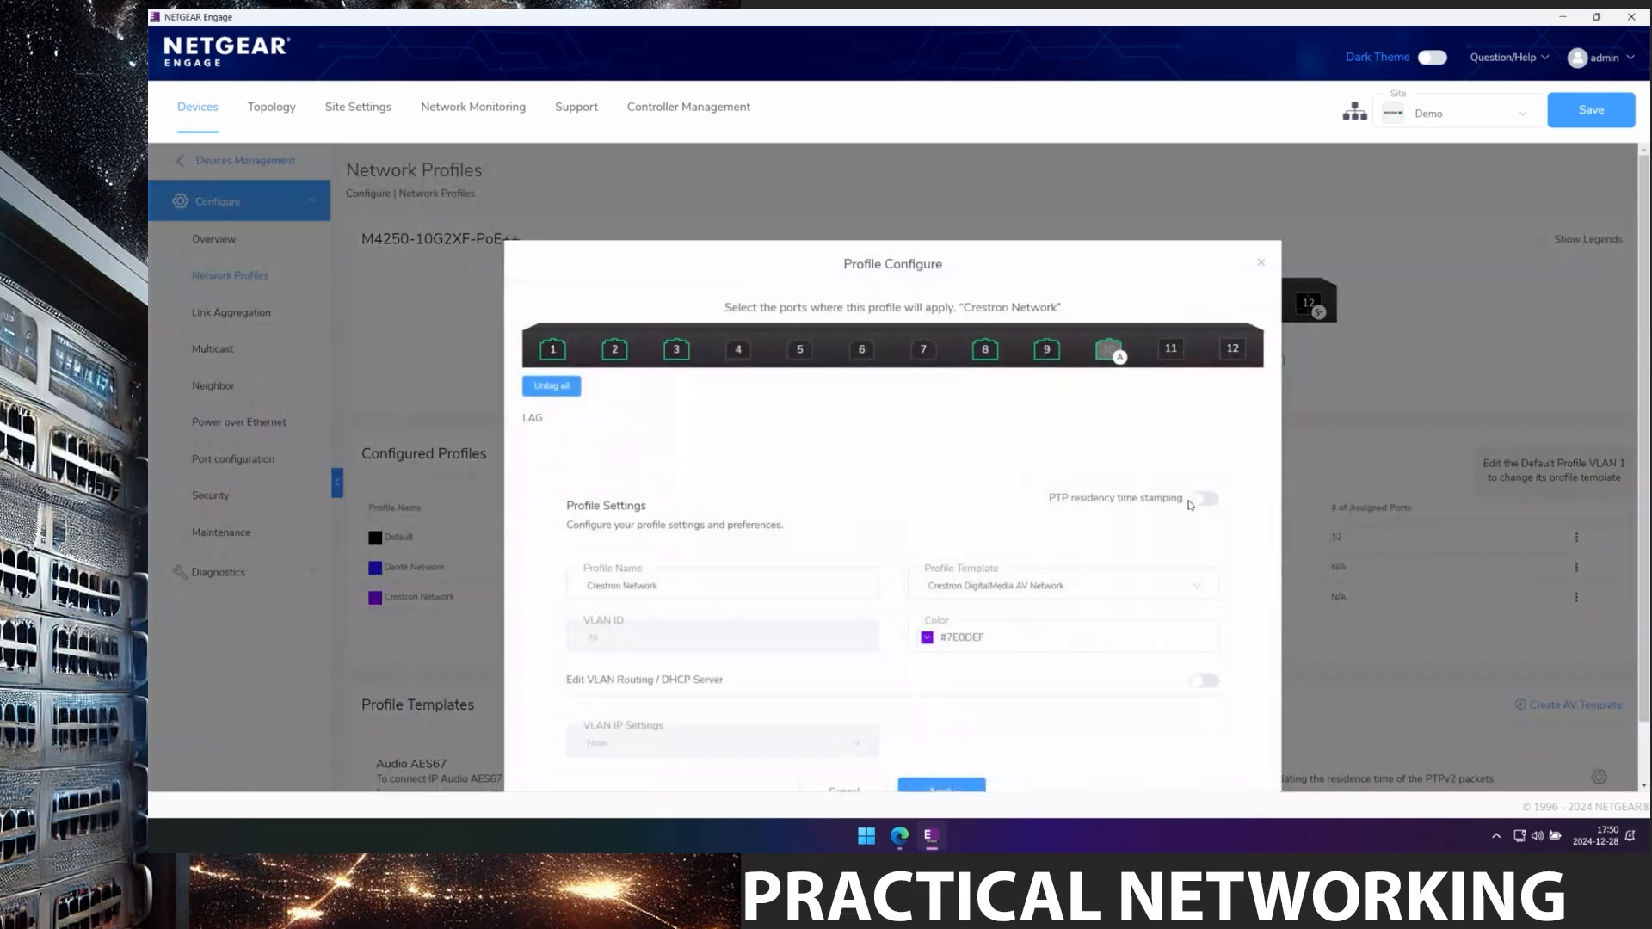
left_click(545, 385)
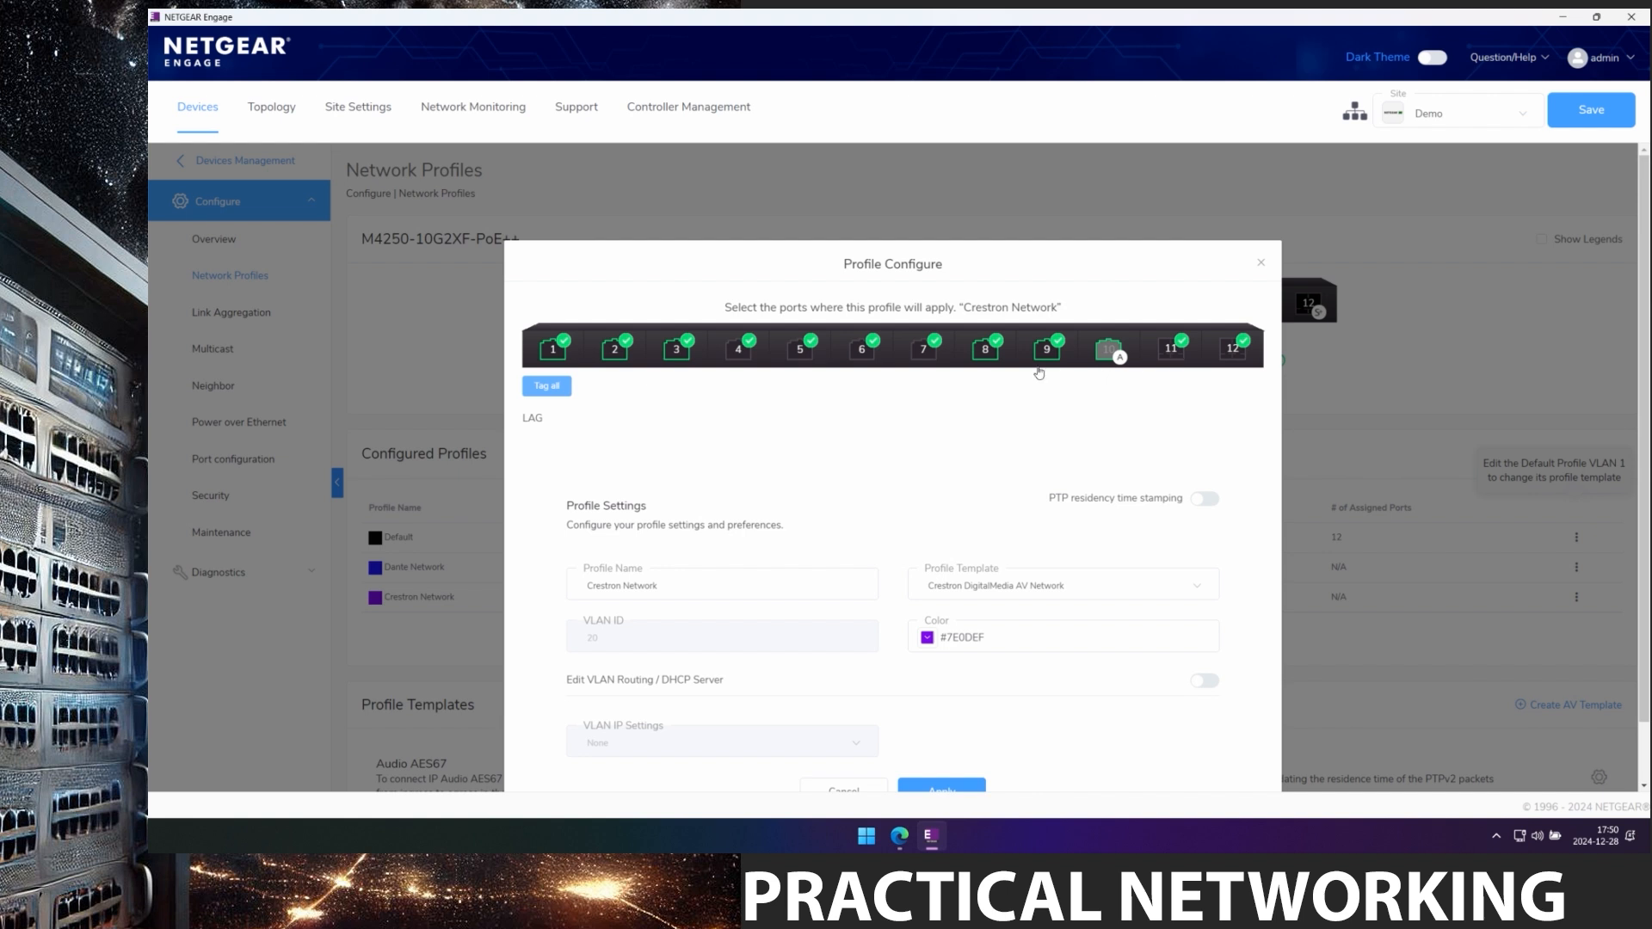
left_click(1236, 351)
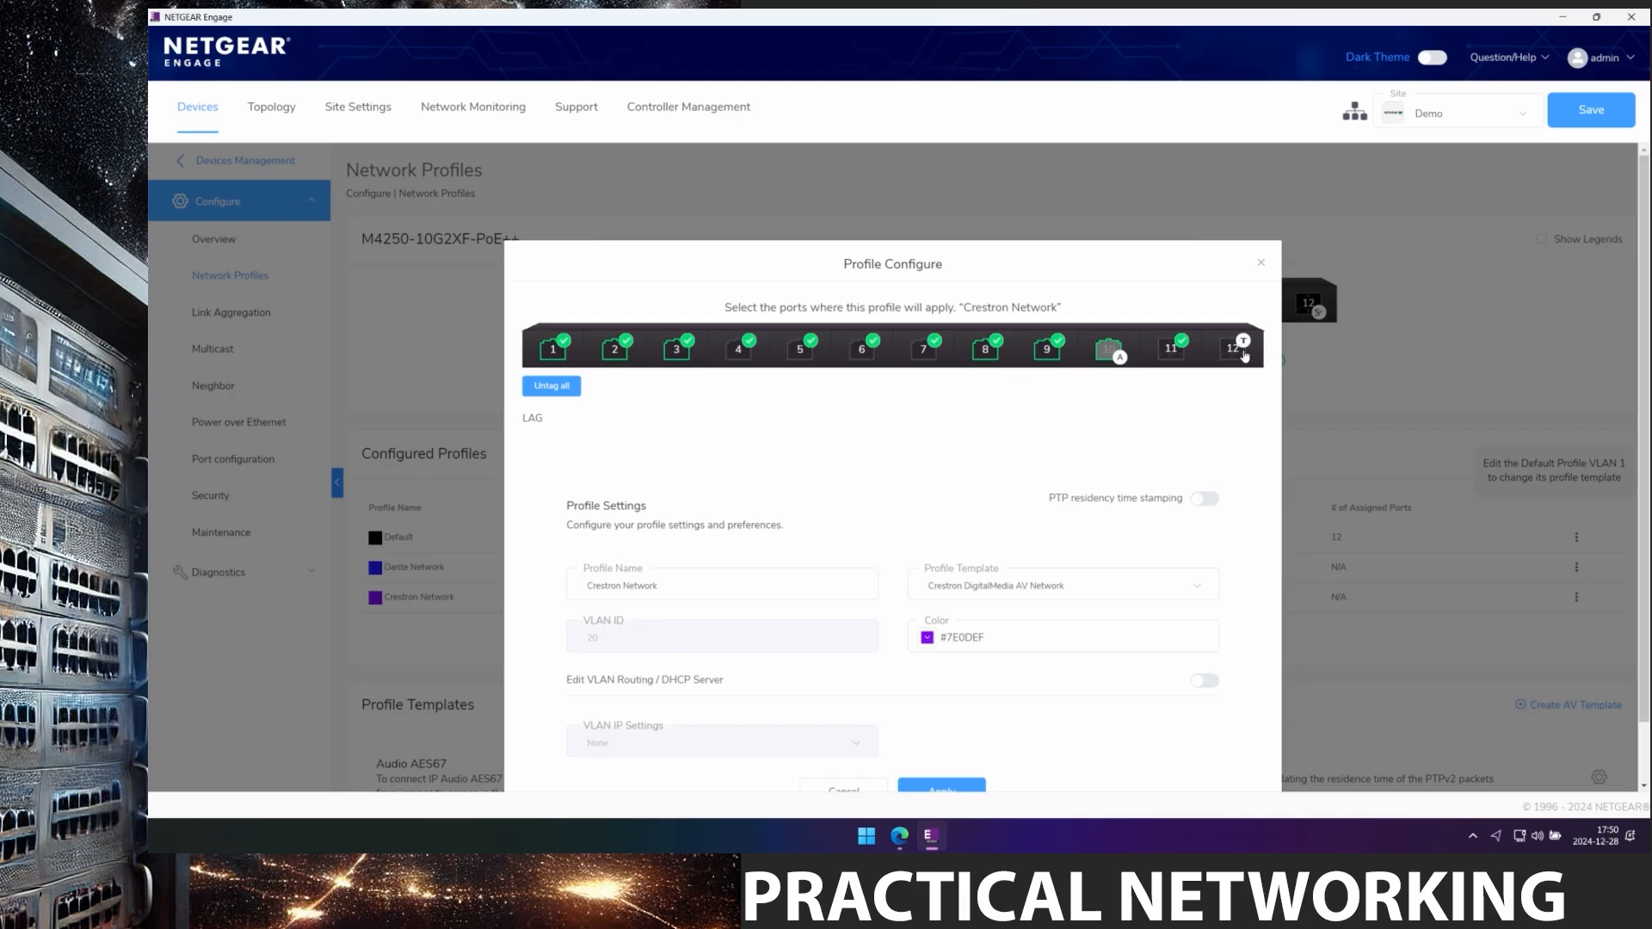
scroll(1115, 522, "down", 1)
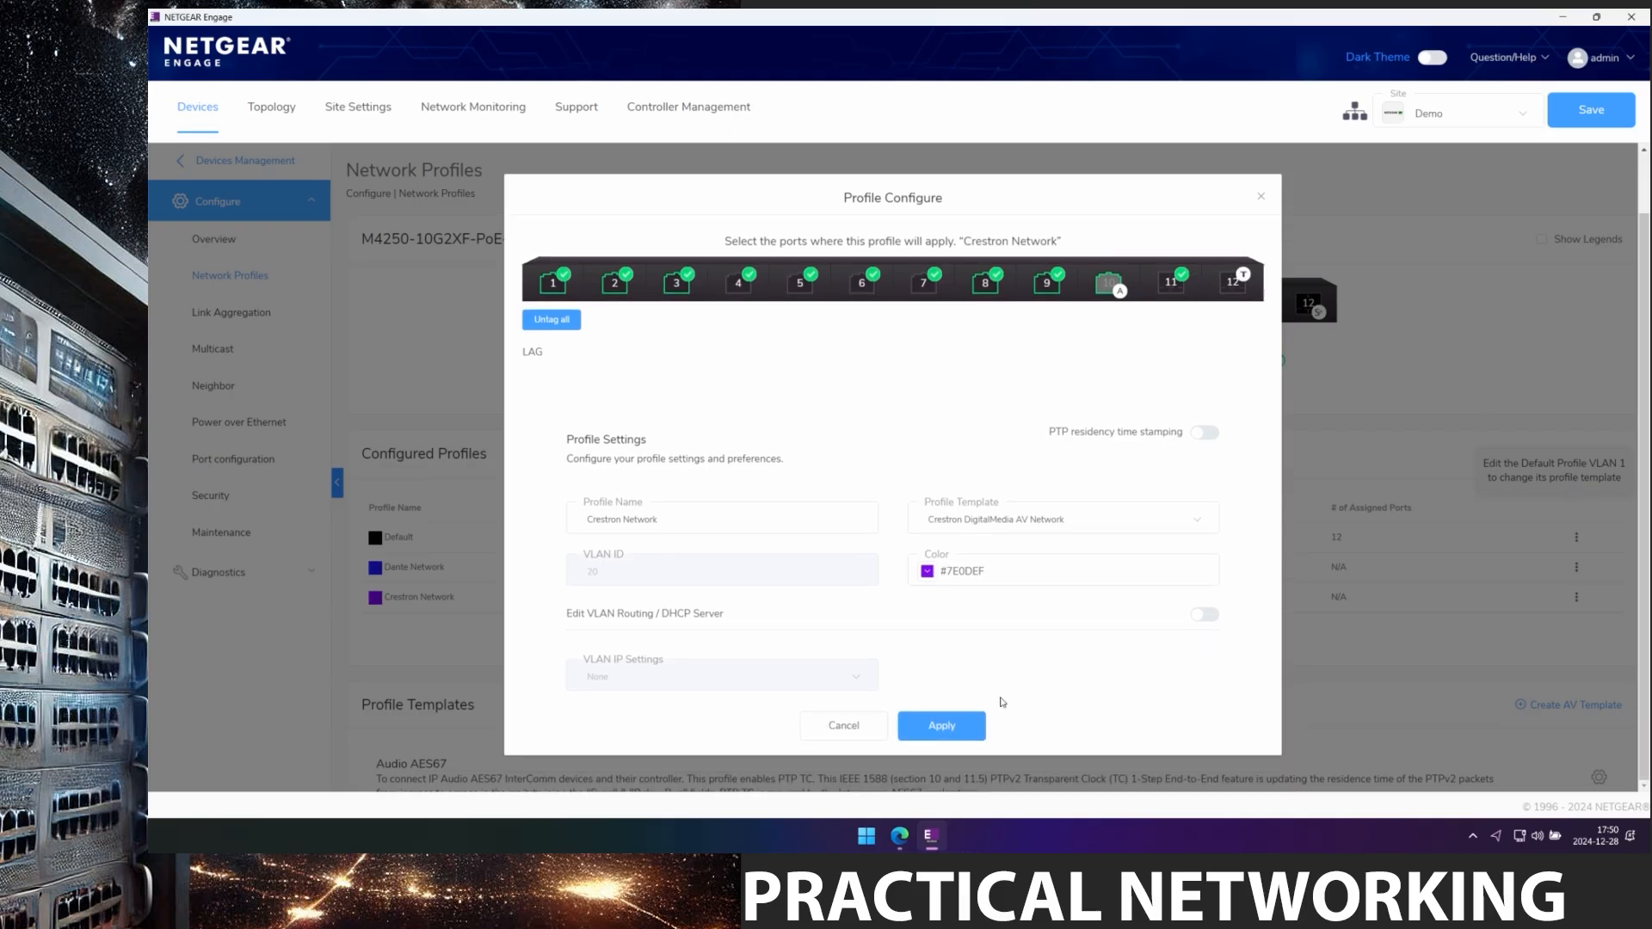
left_click(951, 735)
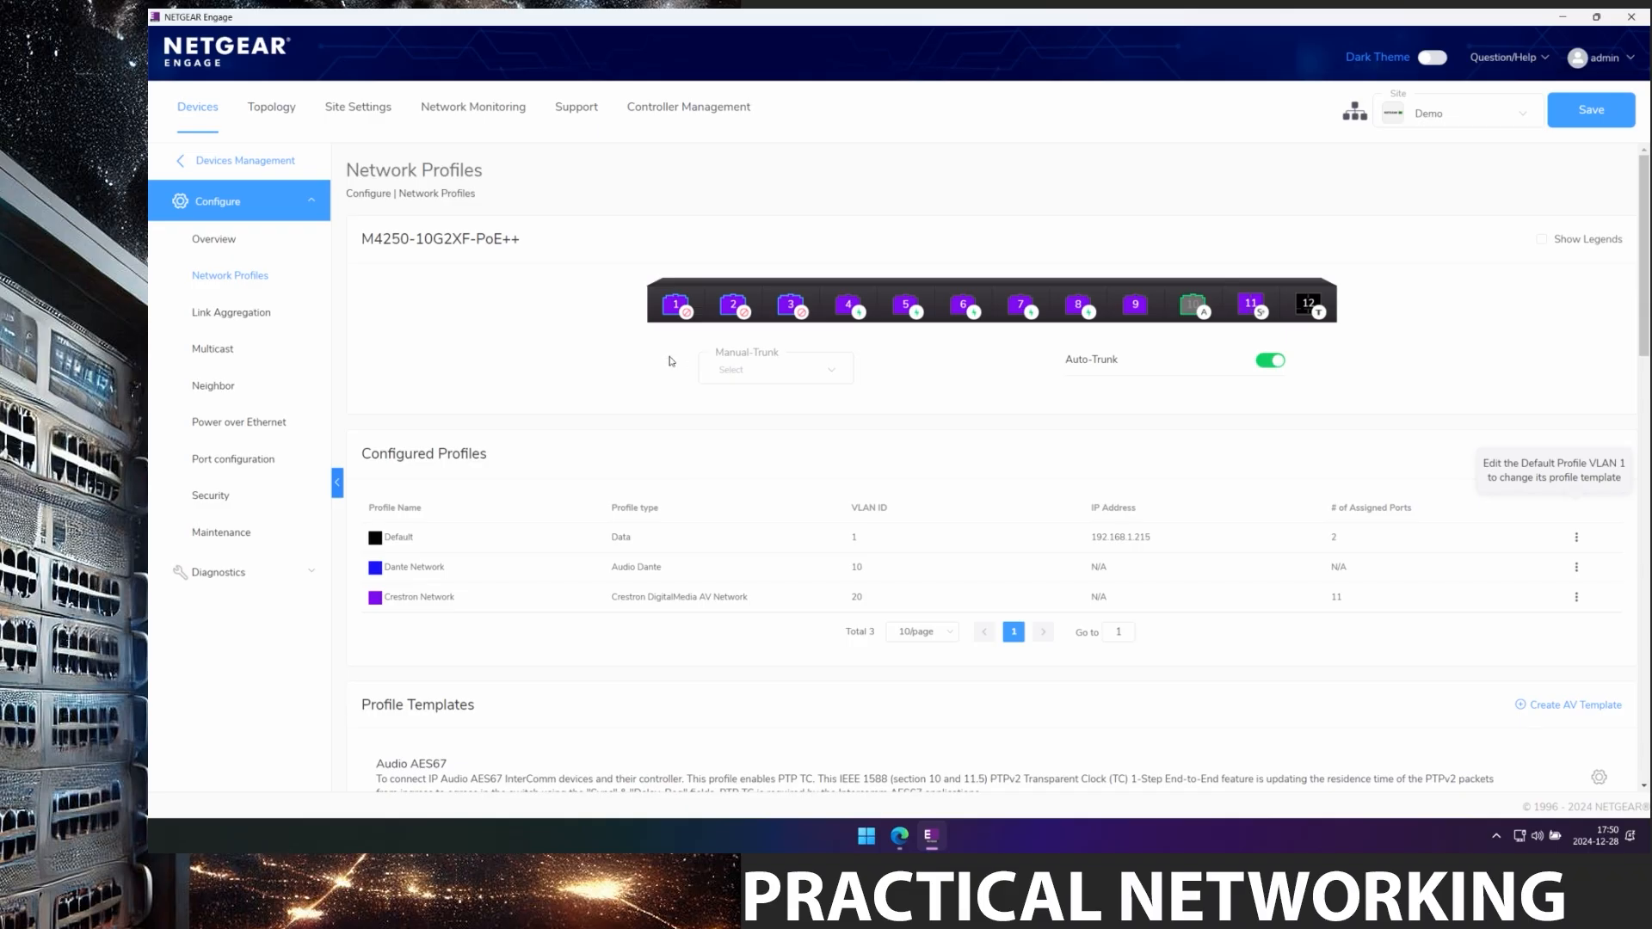
left_click(1542, 241)
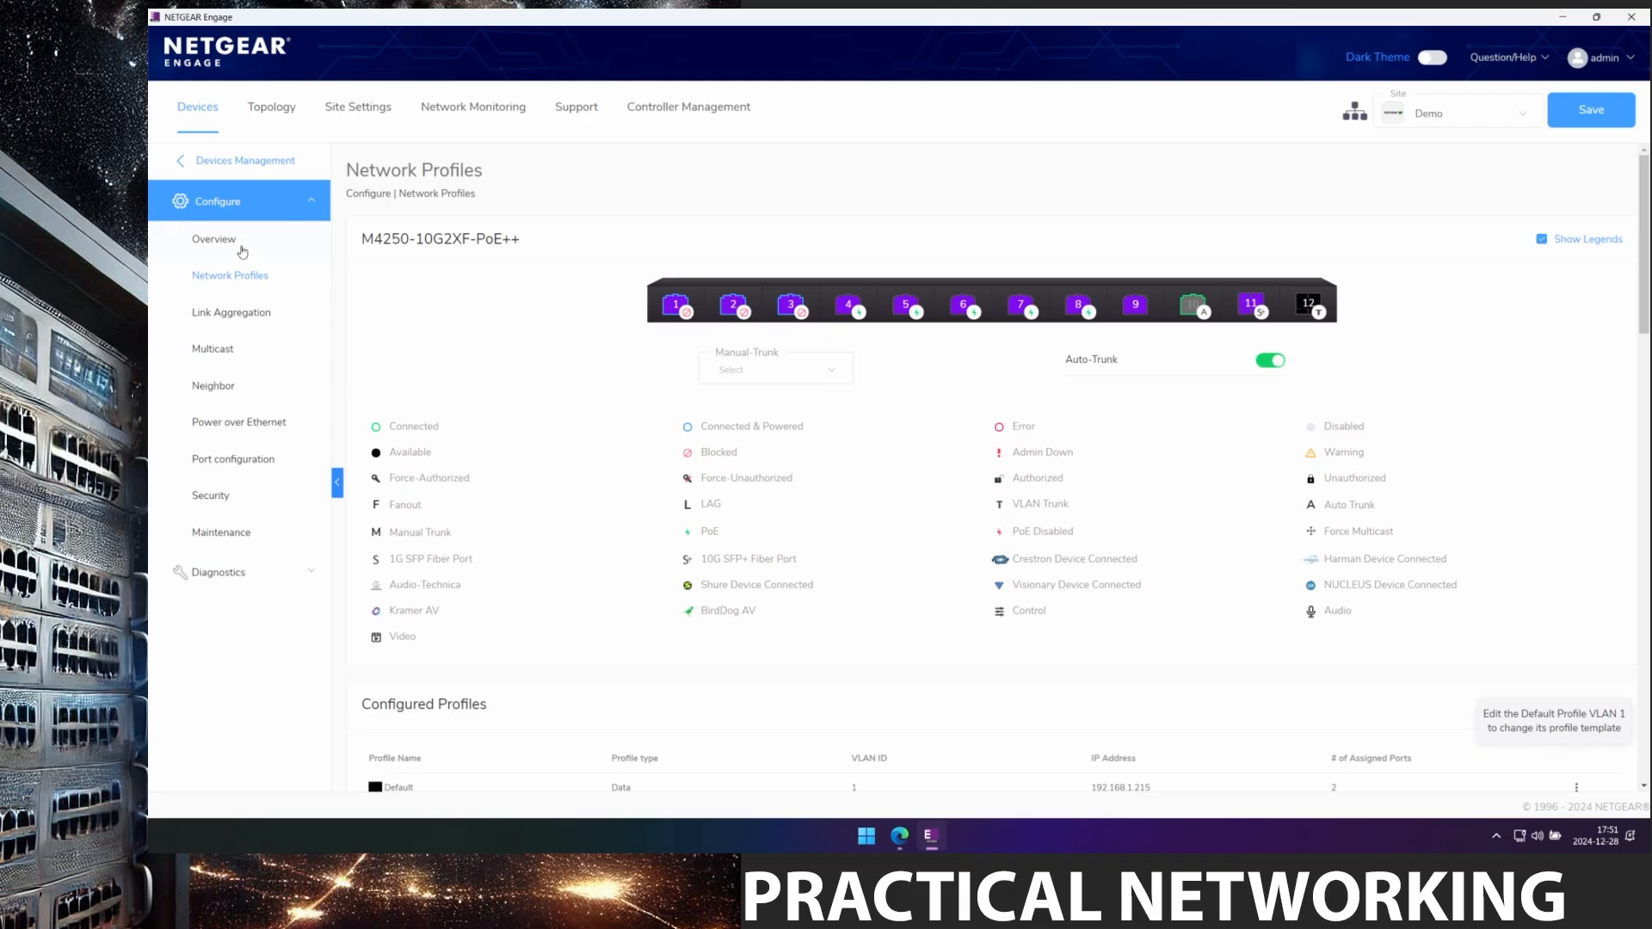
left_click(215, 241)
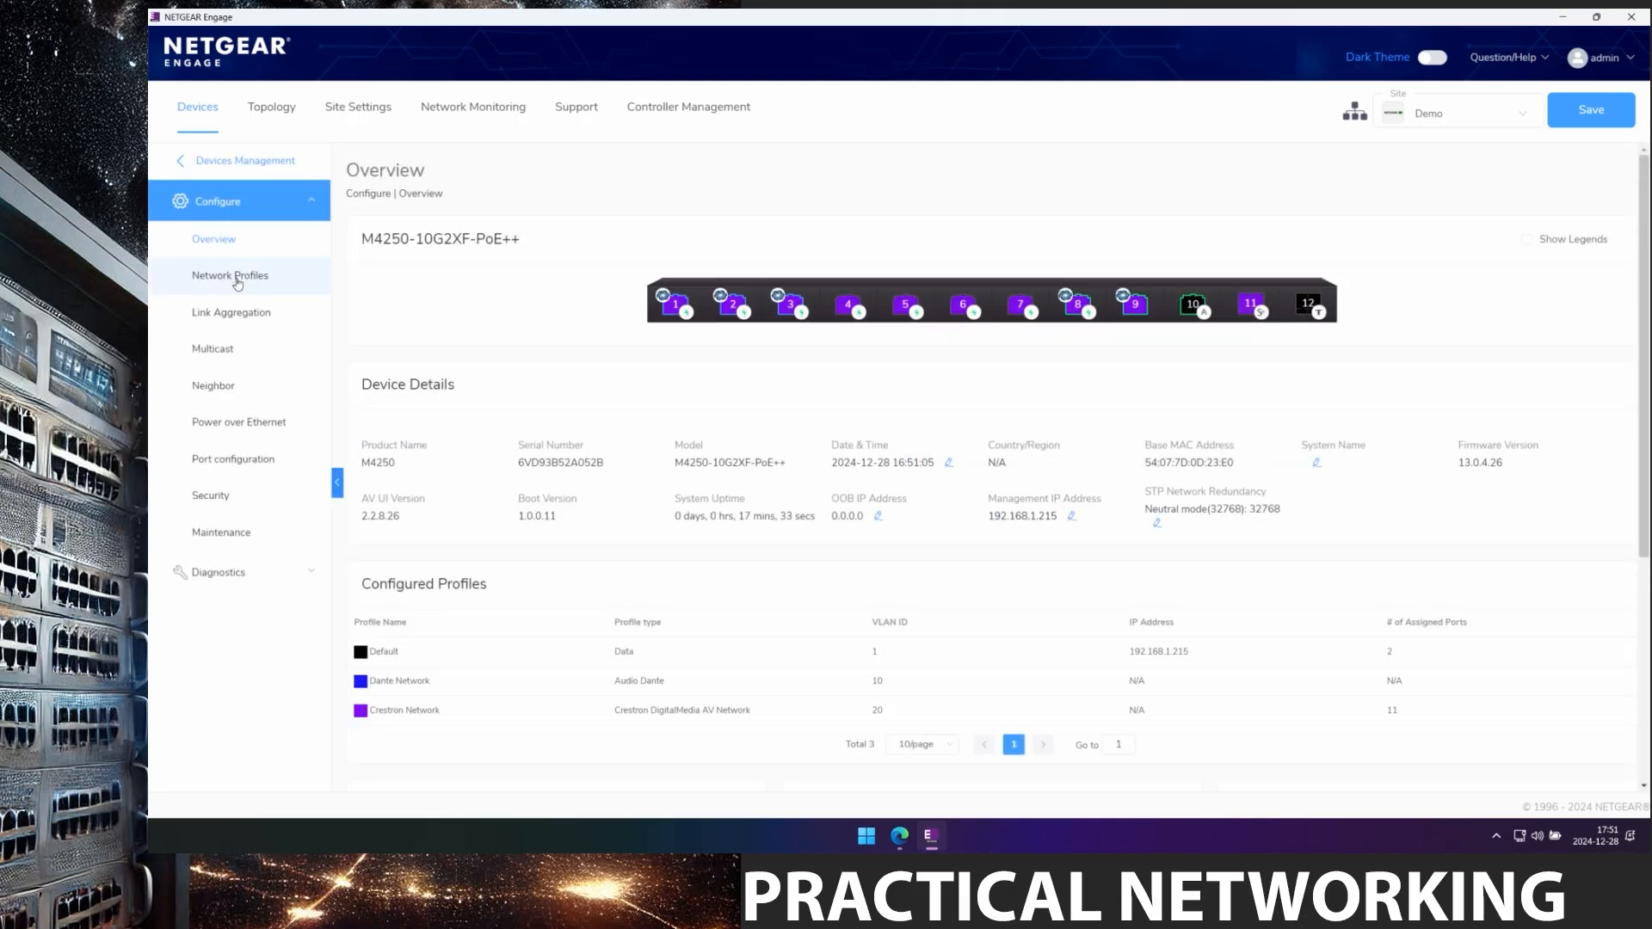
left_click(234, 280)
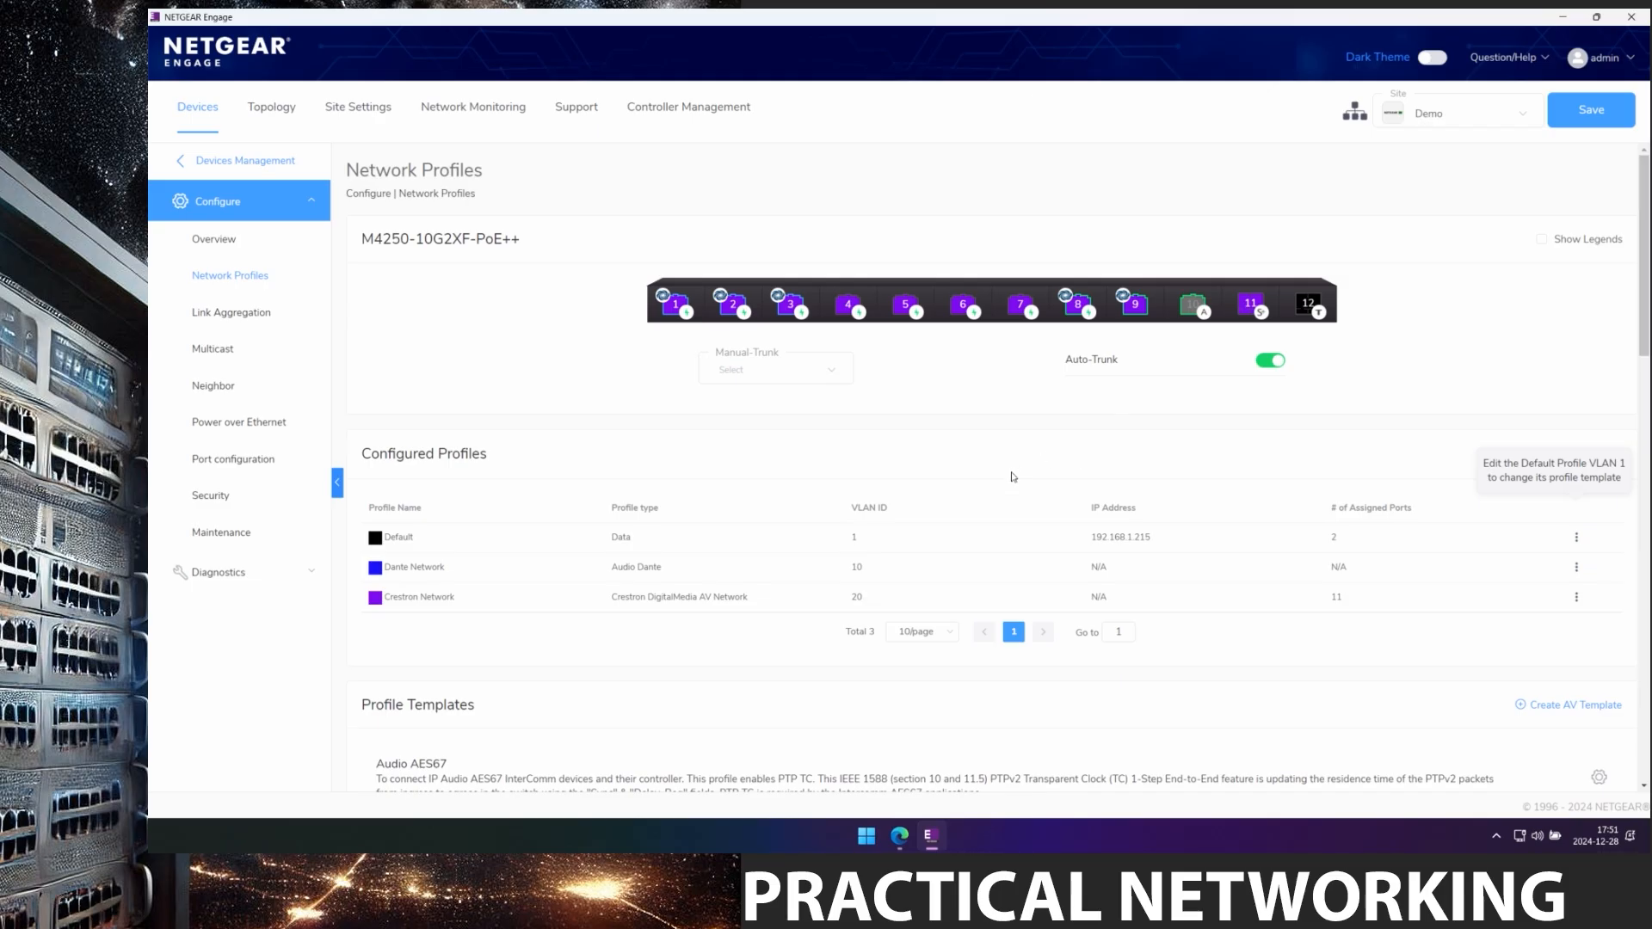
Scroll through Profile Templates, then show the Site Topology of the core and both edge switches.
scroll(1015, 478, "down", 5)
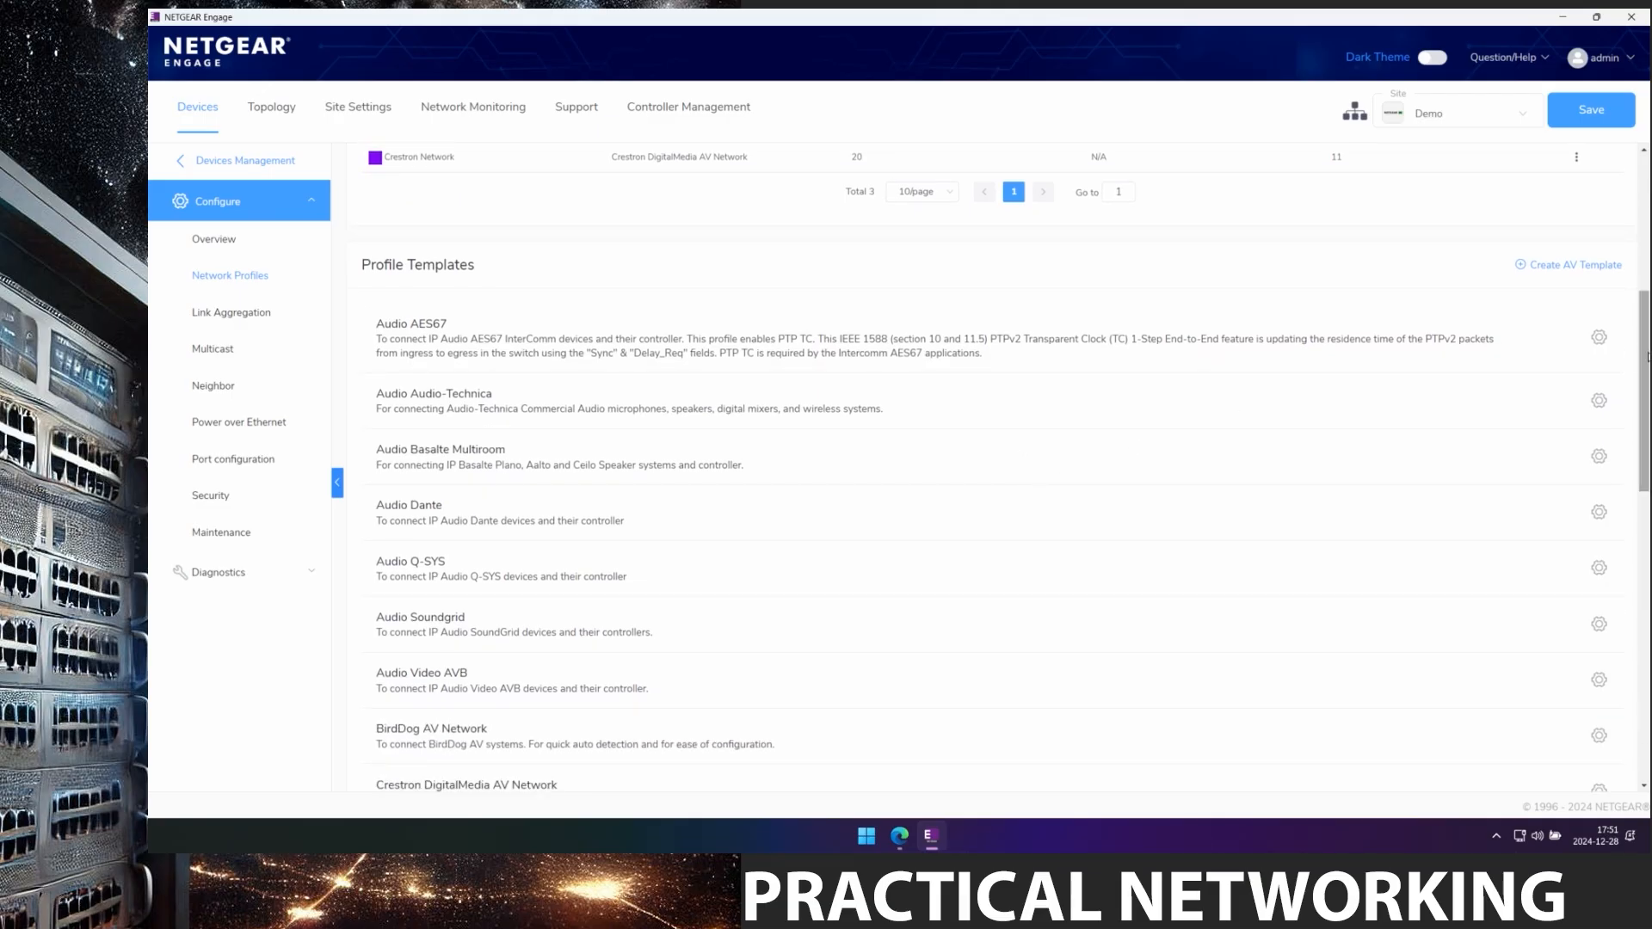
left_click_drag(1647, 357, 1647, 377)
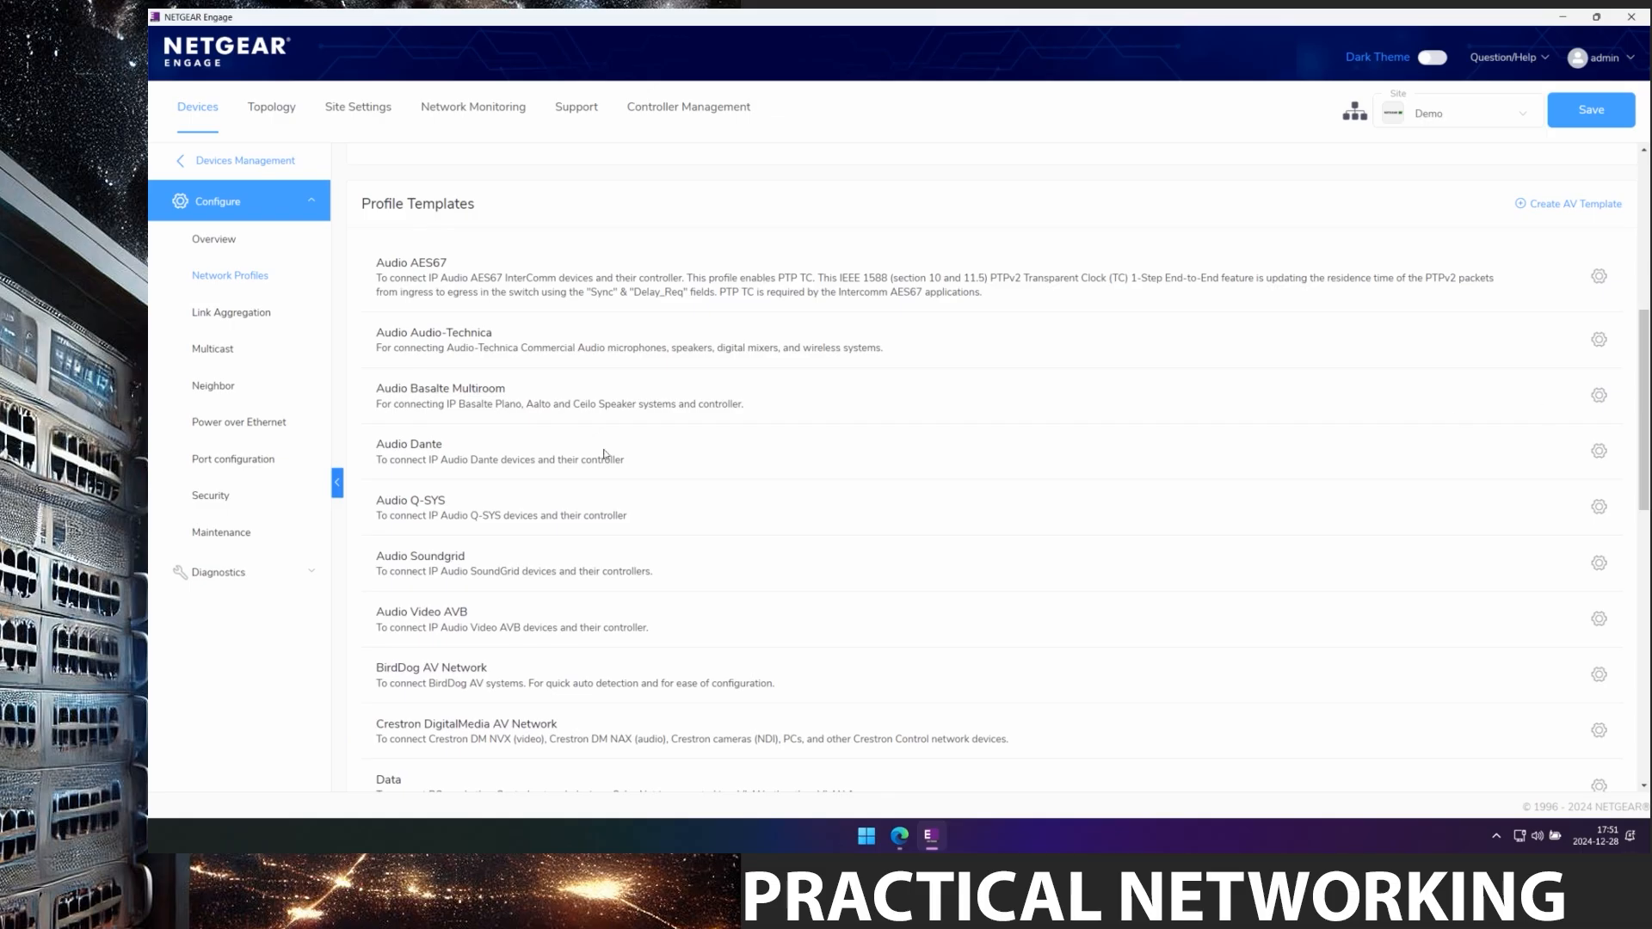
scroll(561, 613, "down", 3)
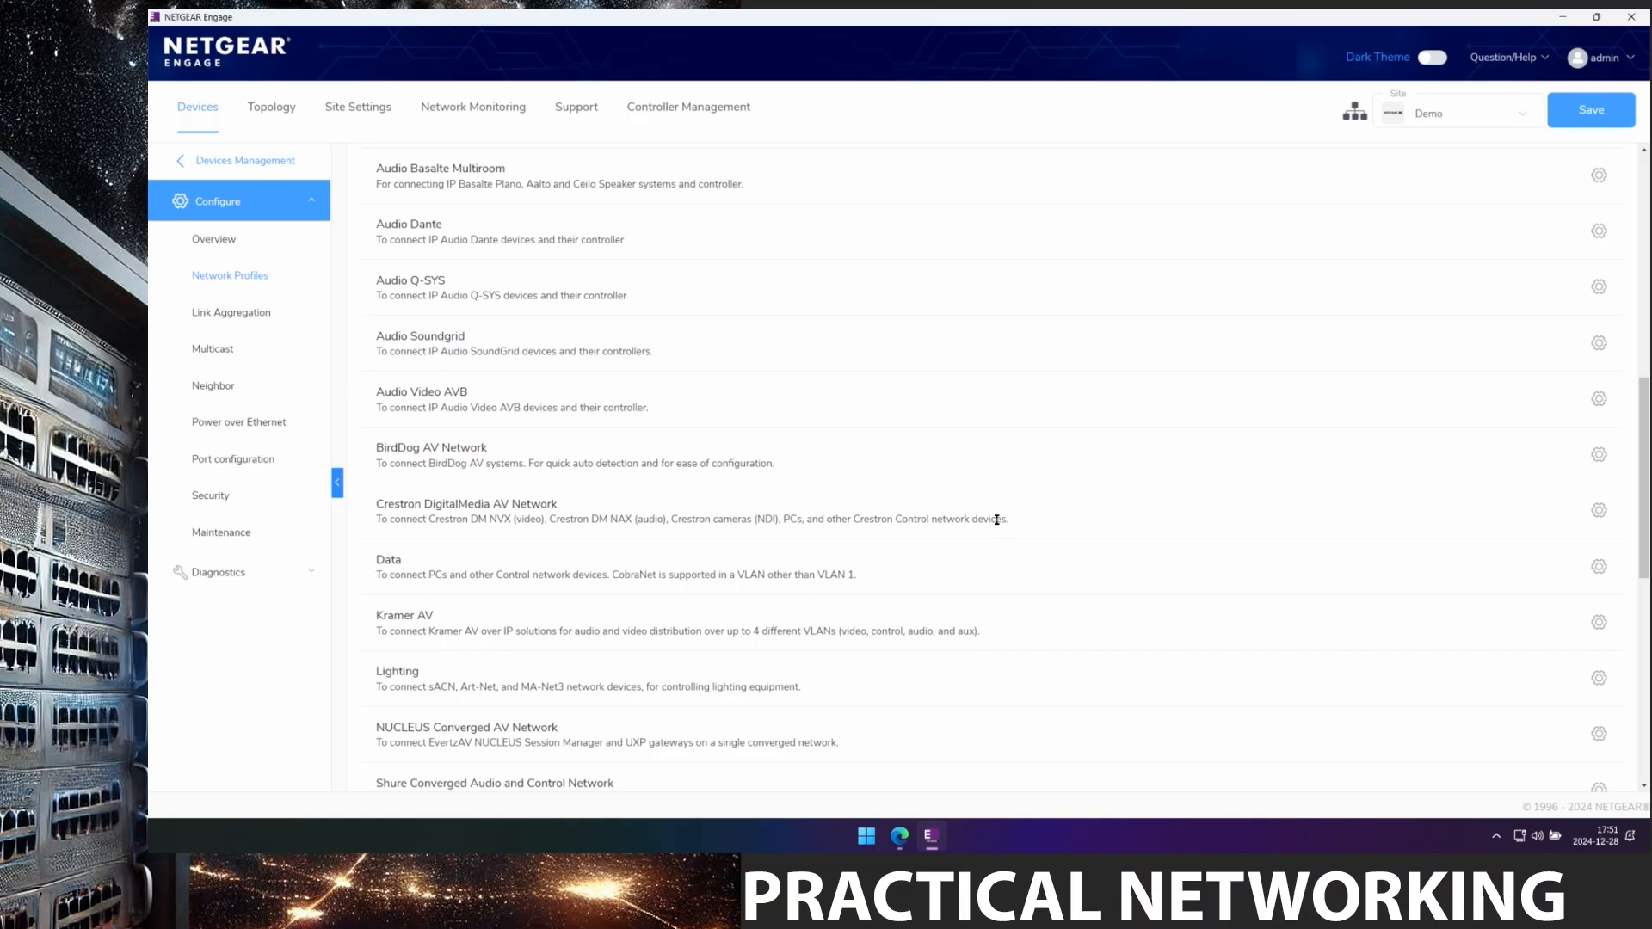
scroll(1022, 532, "down", 6)
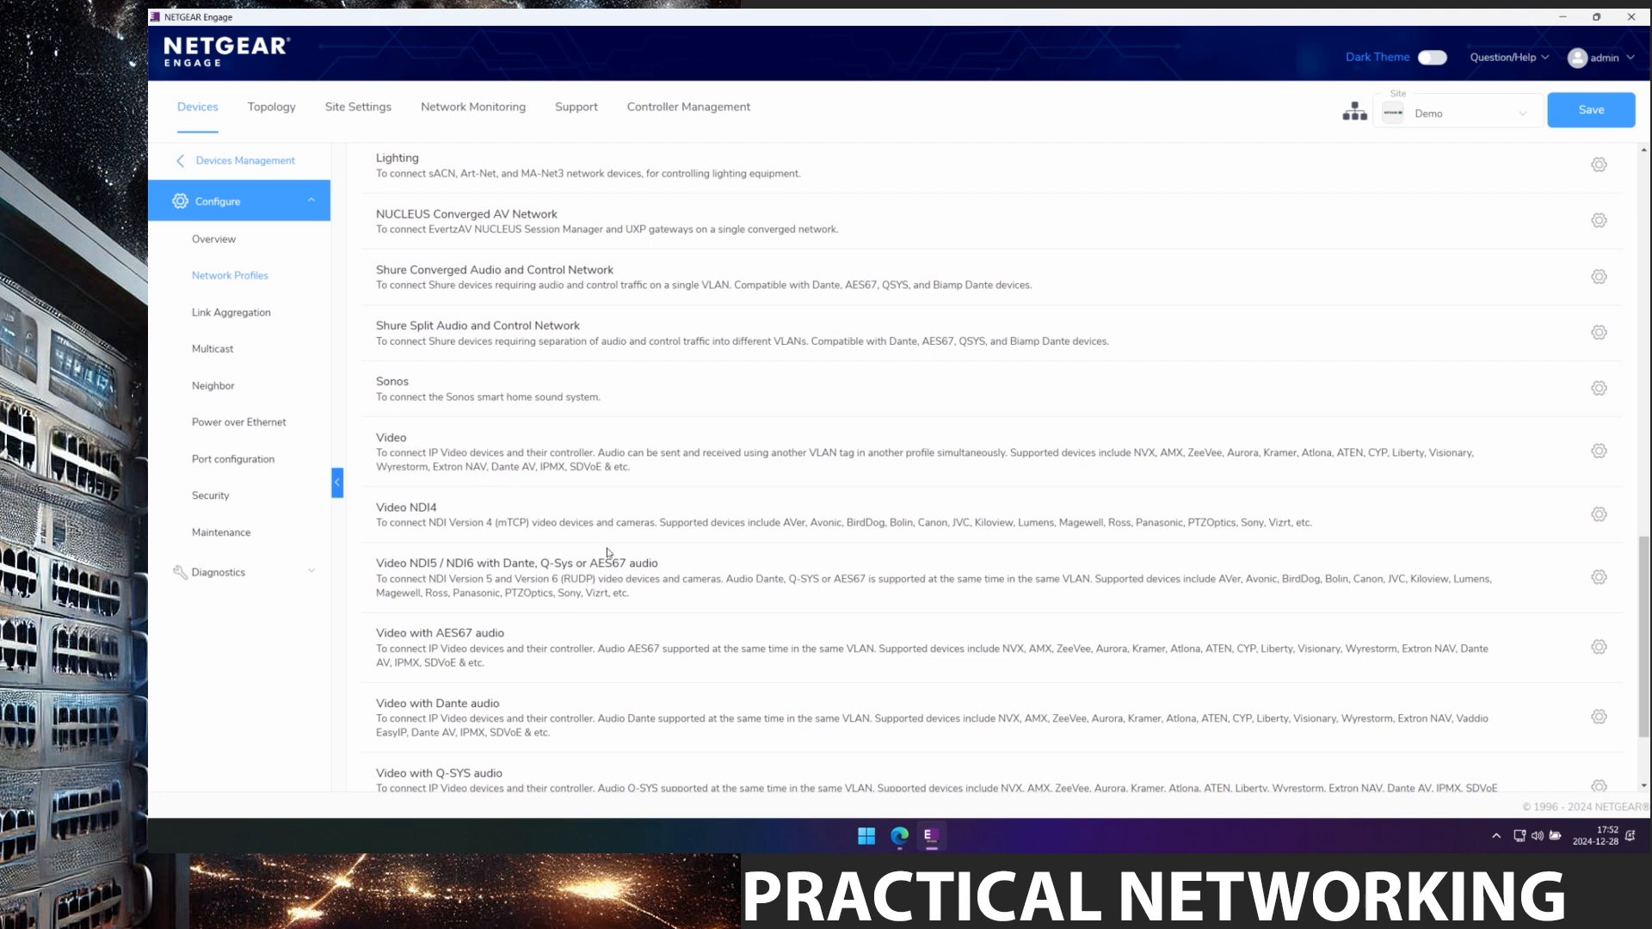
scroll(595, 548, "down", 2)
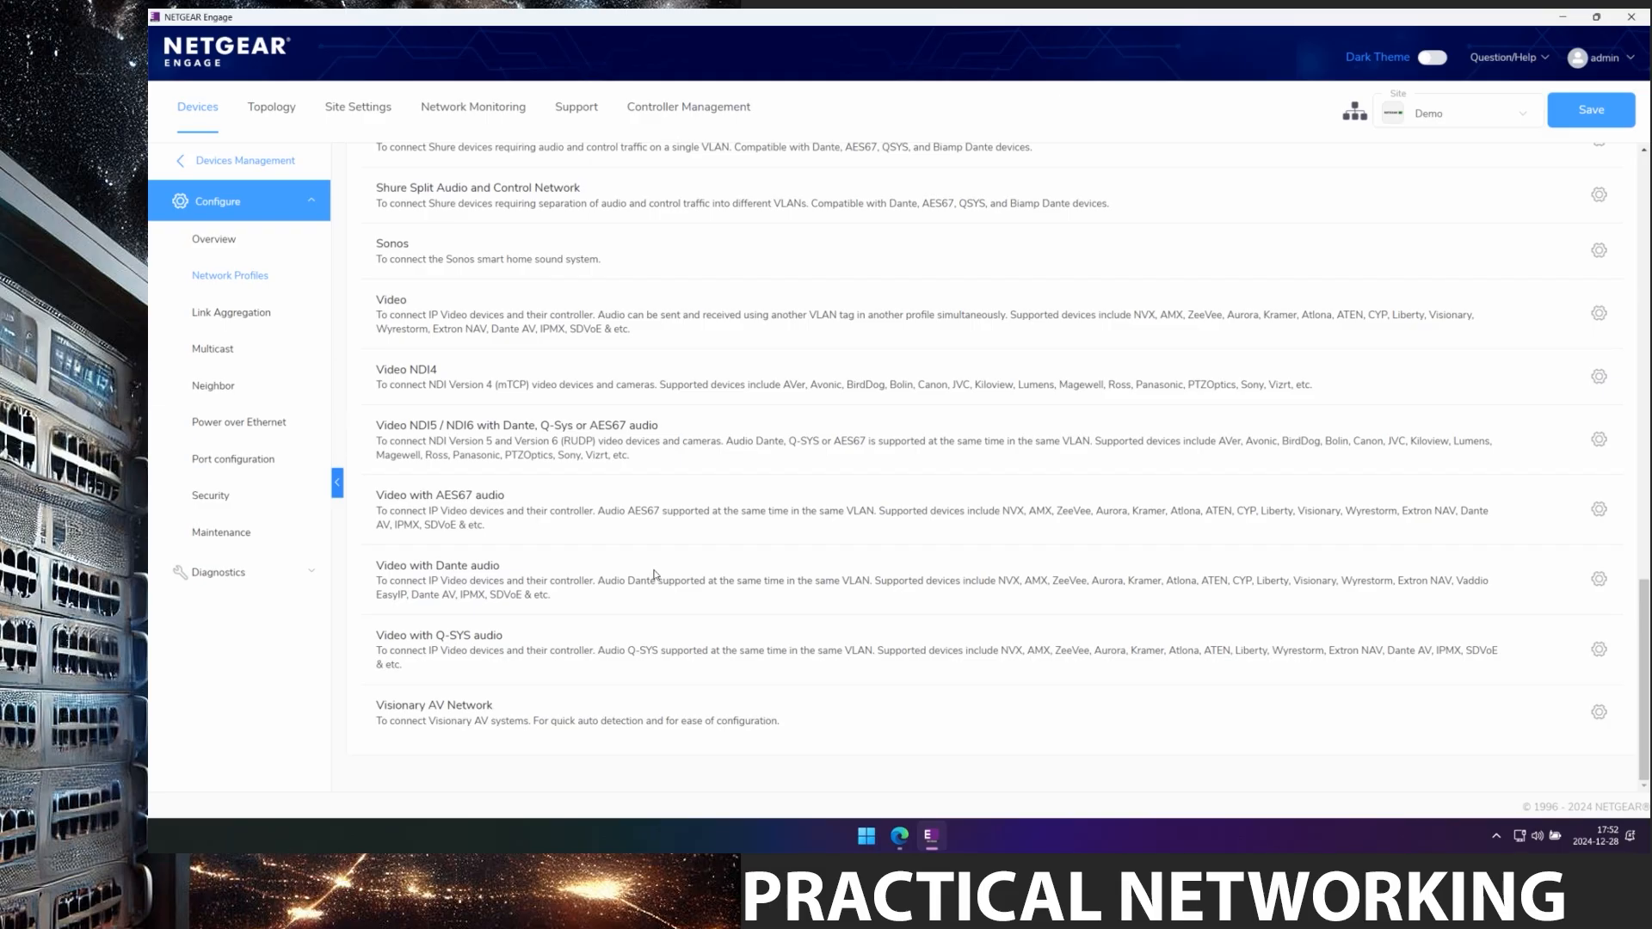
scroll(654, 574, "up", 3)
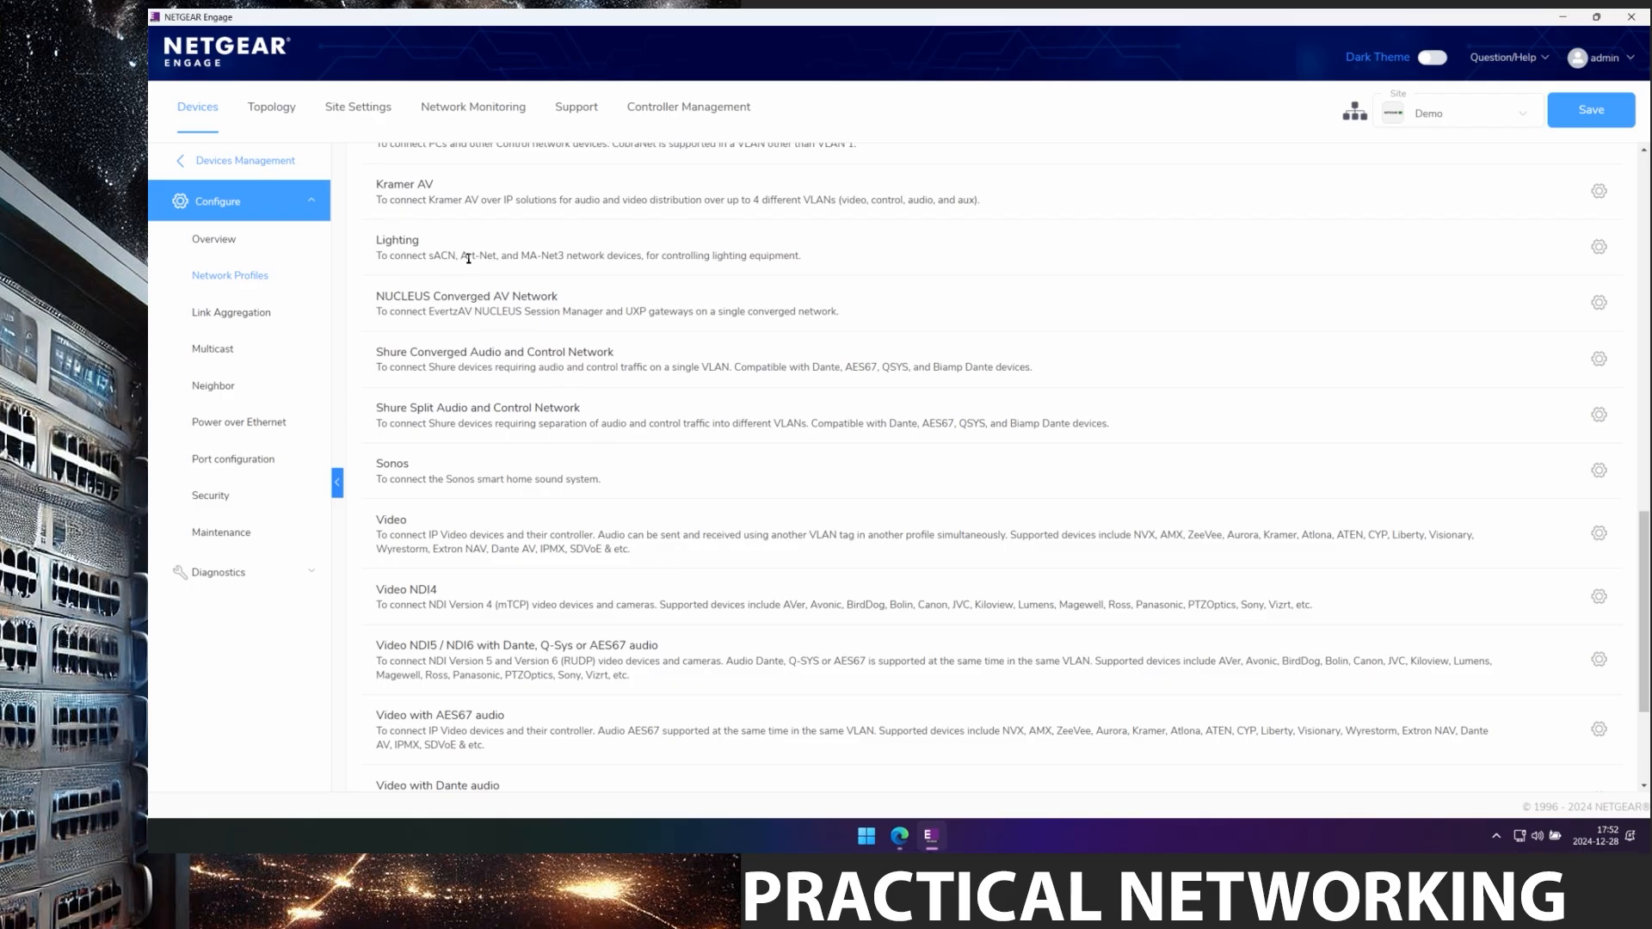
scroll(567, 271, "up", 4)
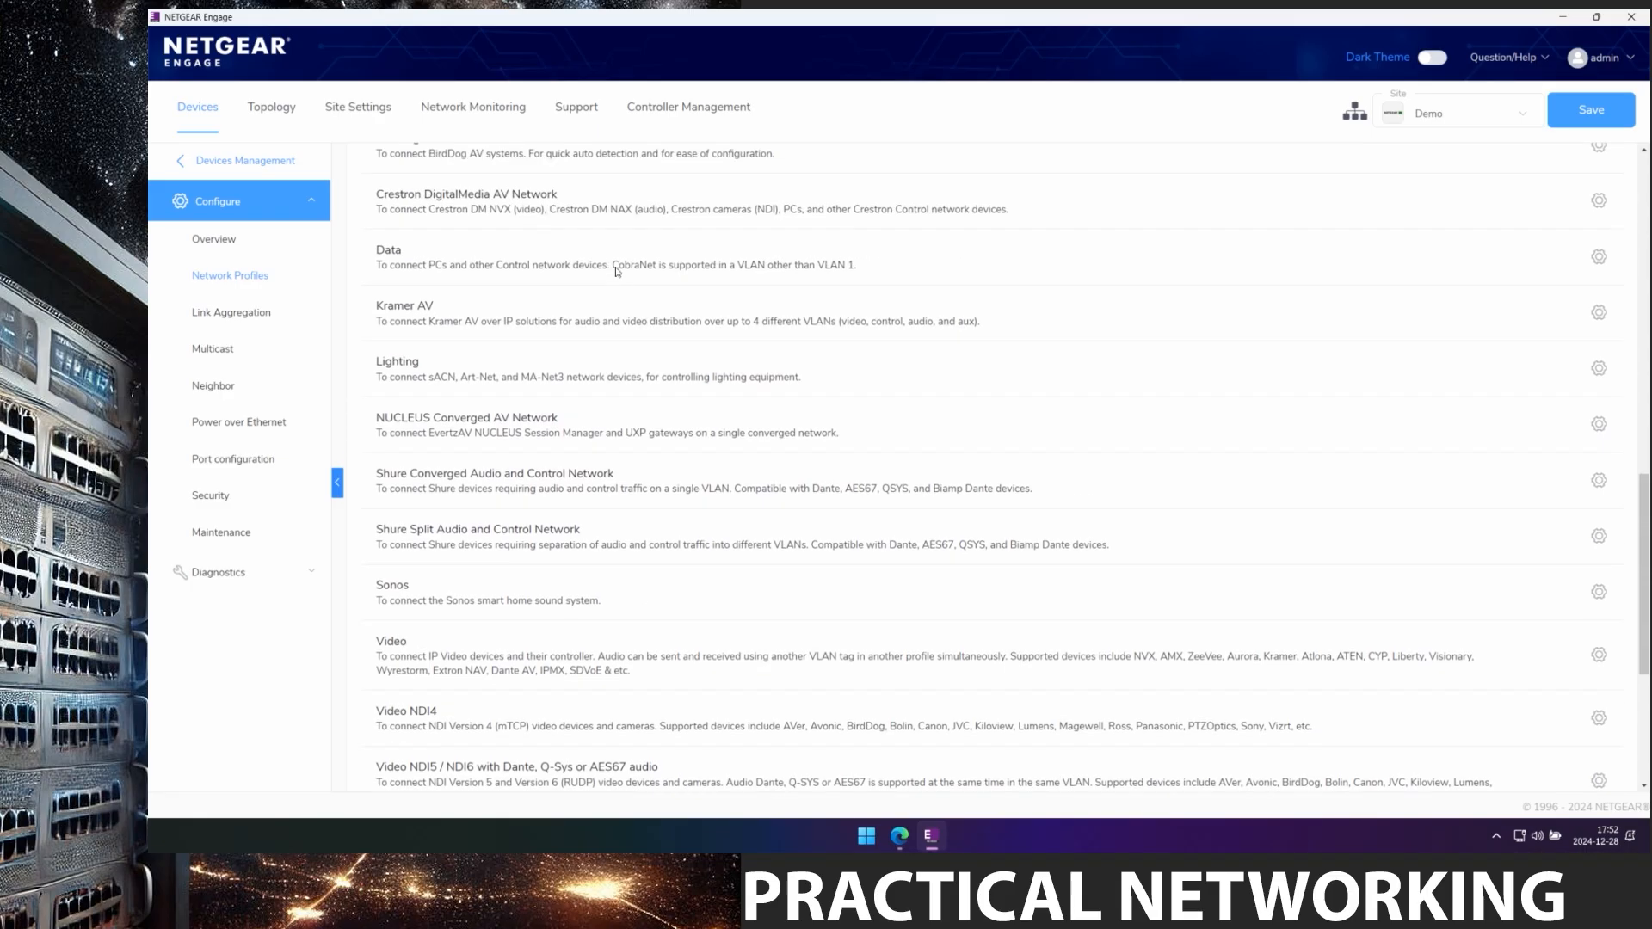
scroll(616, 270, "up", 10)
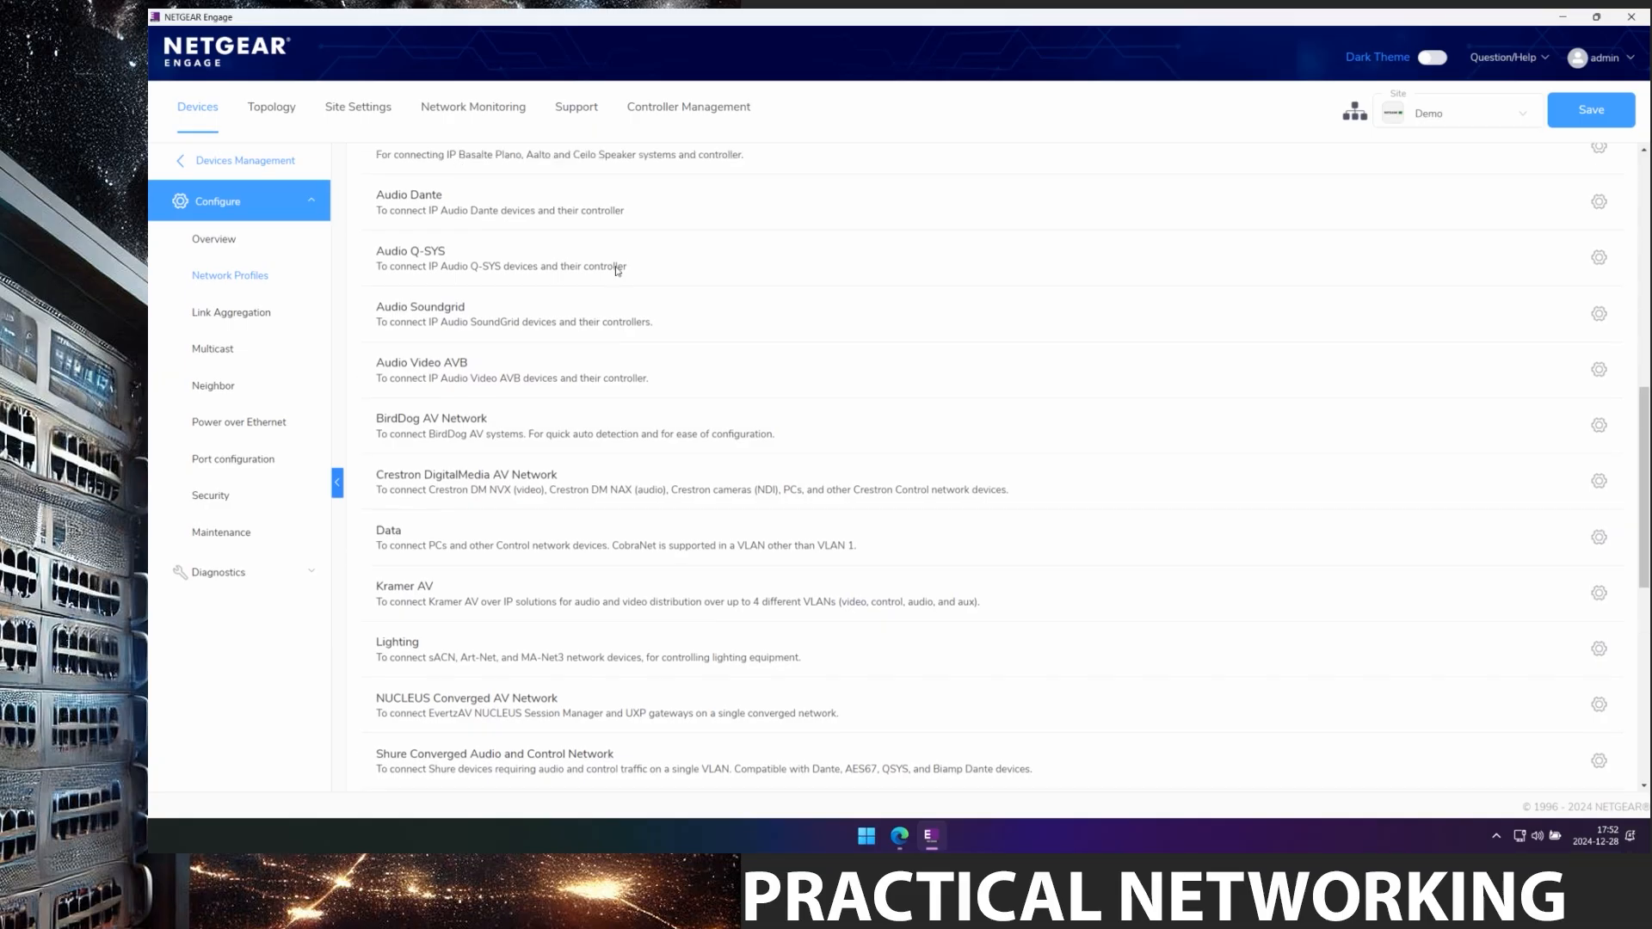
scroll(616, 271, "up", 3)
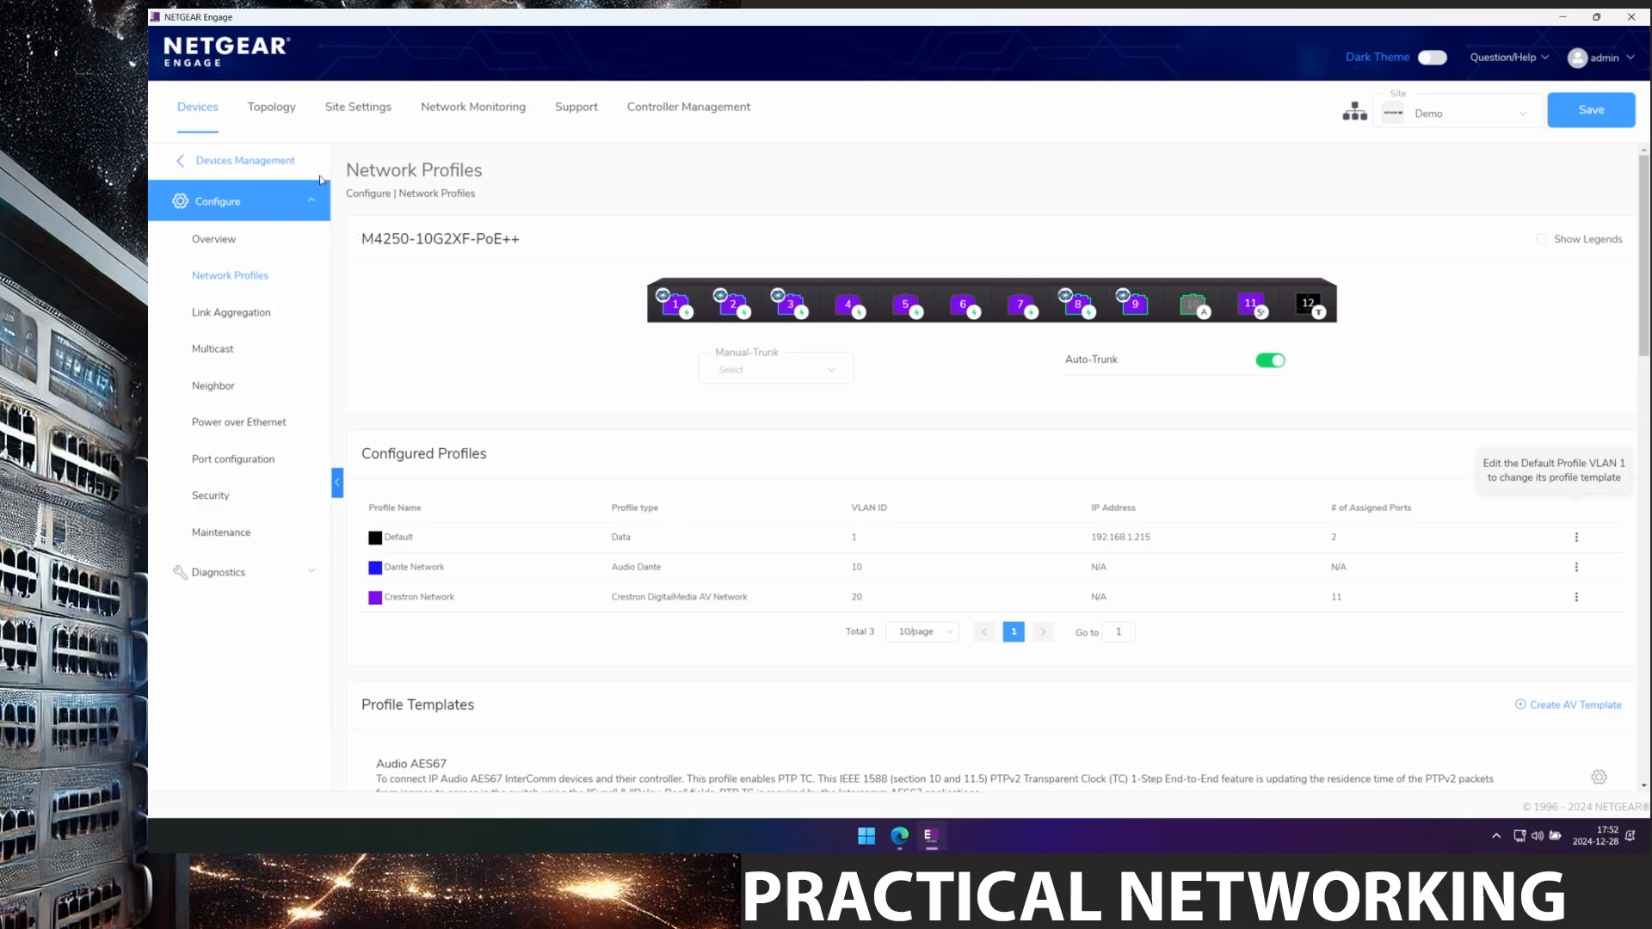
left_click(271, 112)
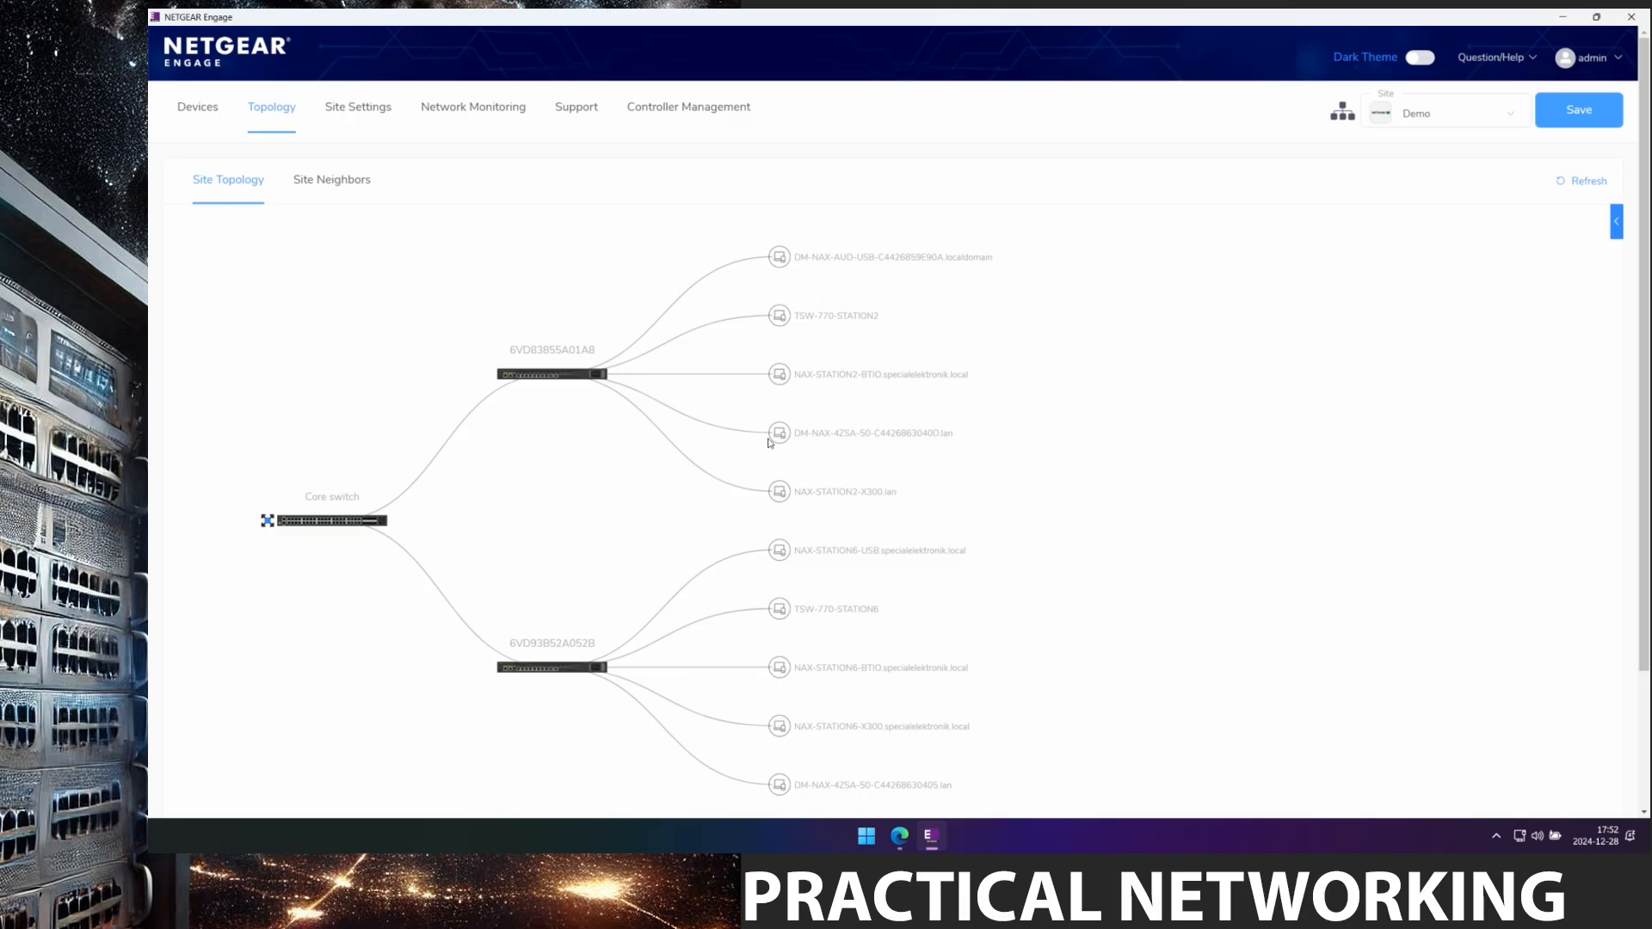
Filter Site Neighbors to switch 6VD83855A01A8, showing its six connected neighbors.
scroll(770, 447, "down", 2)
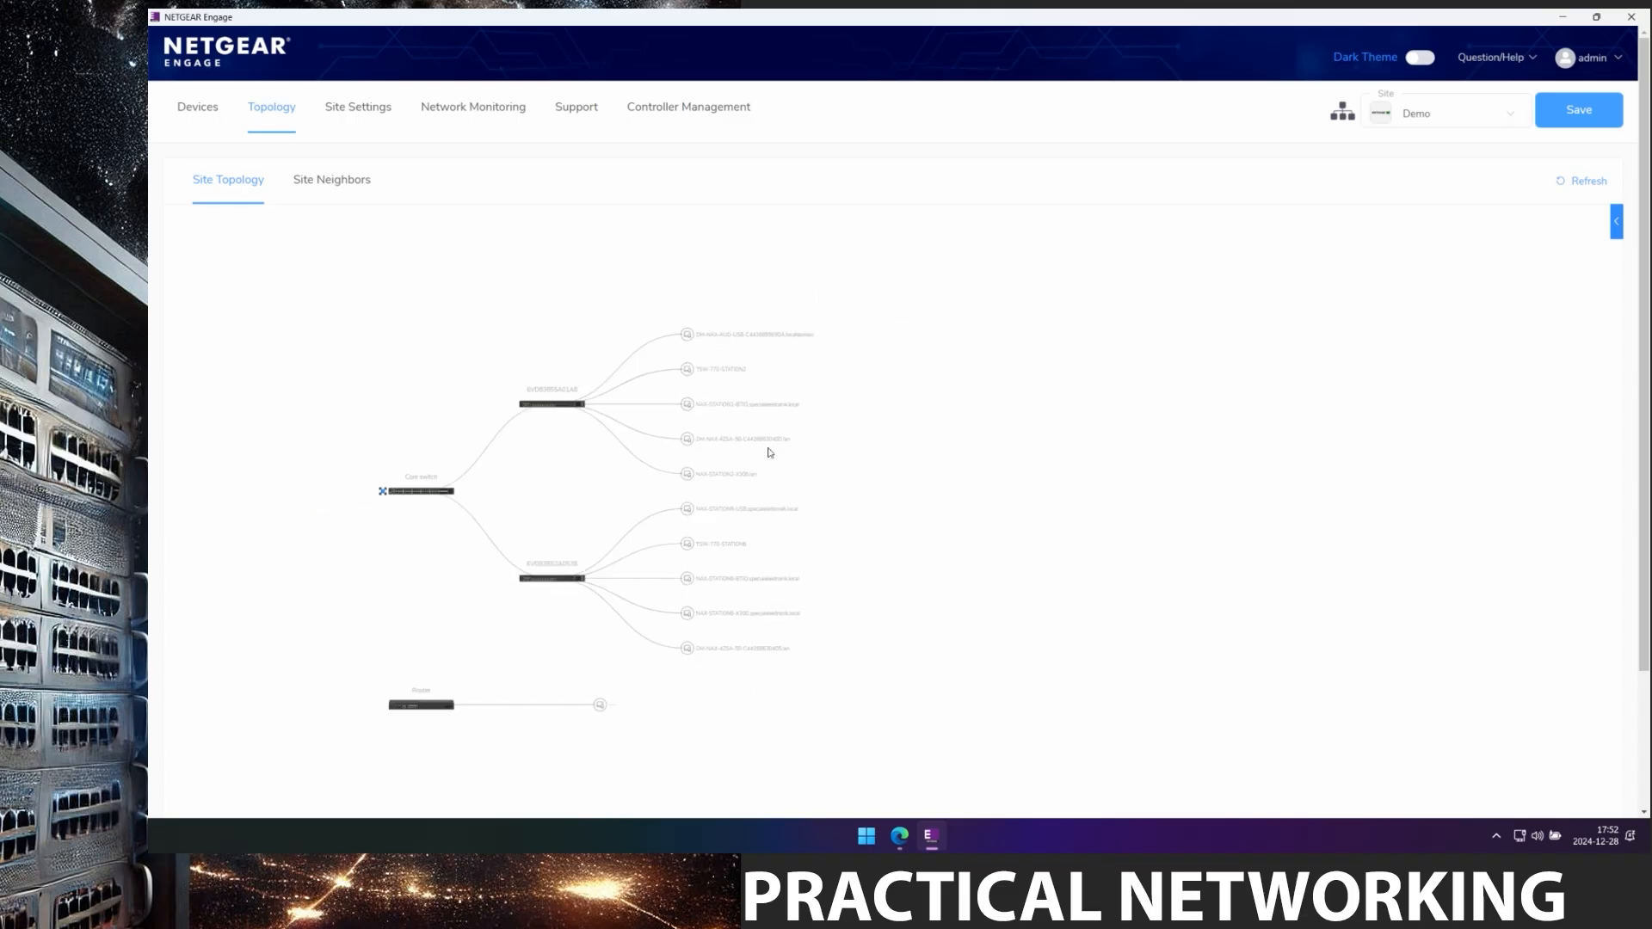
left_click(321, 179)
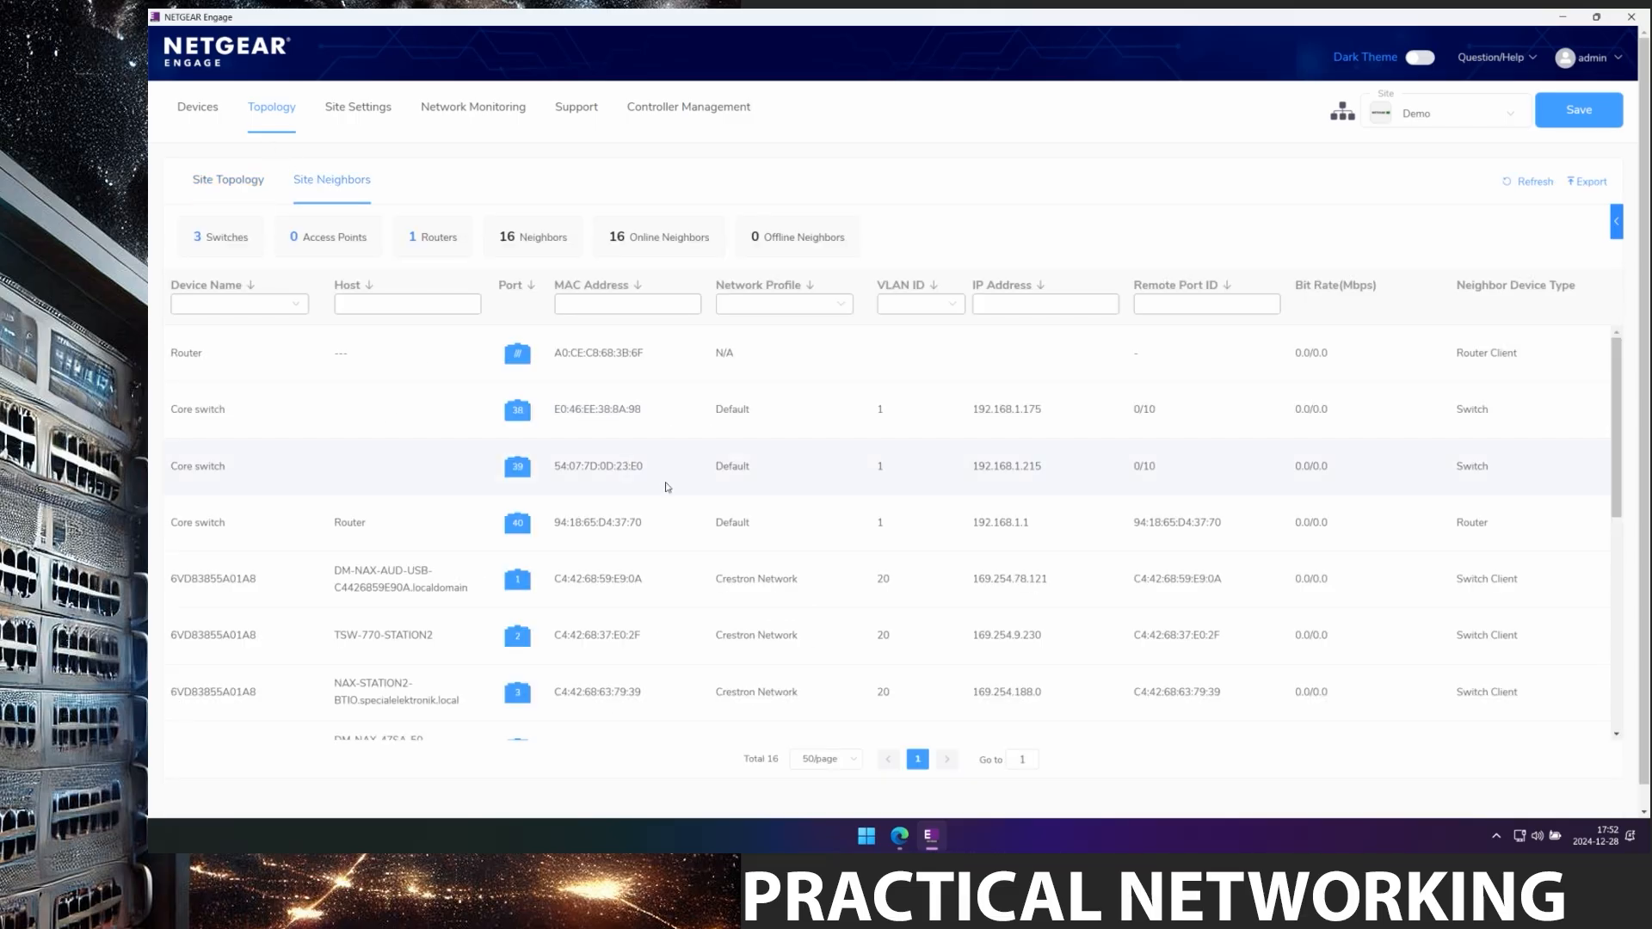
scroll(668, 490, "down", 6)
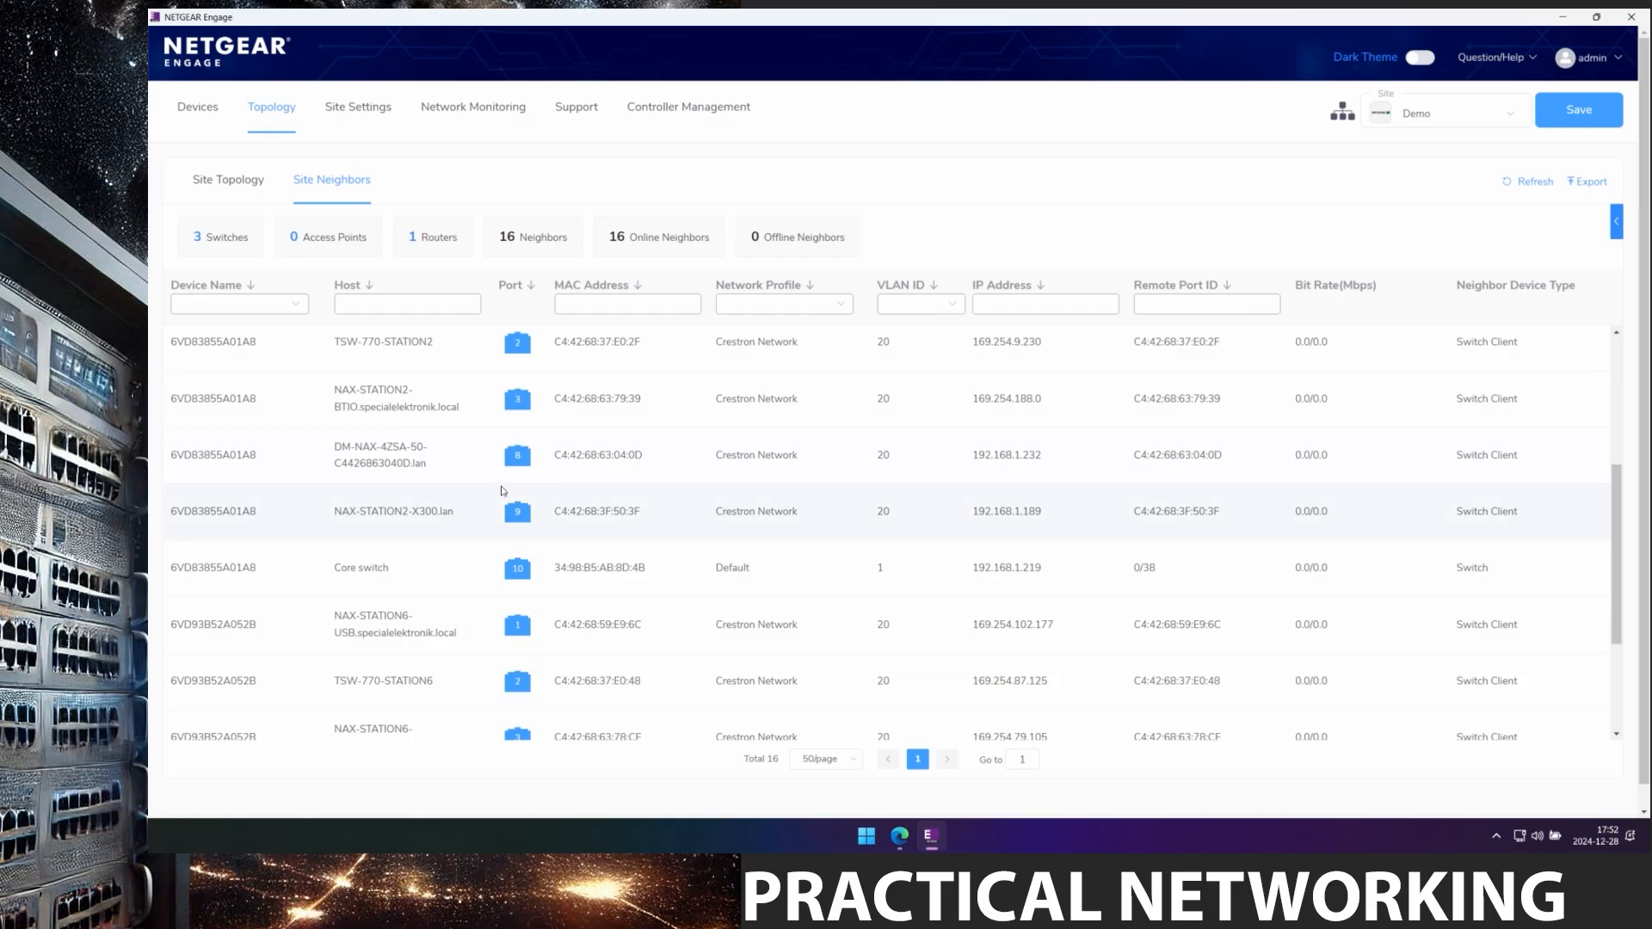
scroll(503, 490, "down", 1)
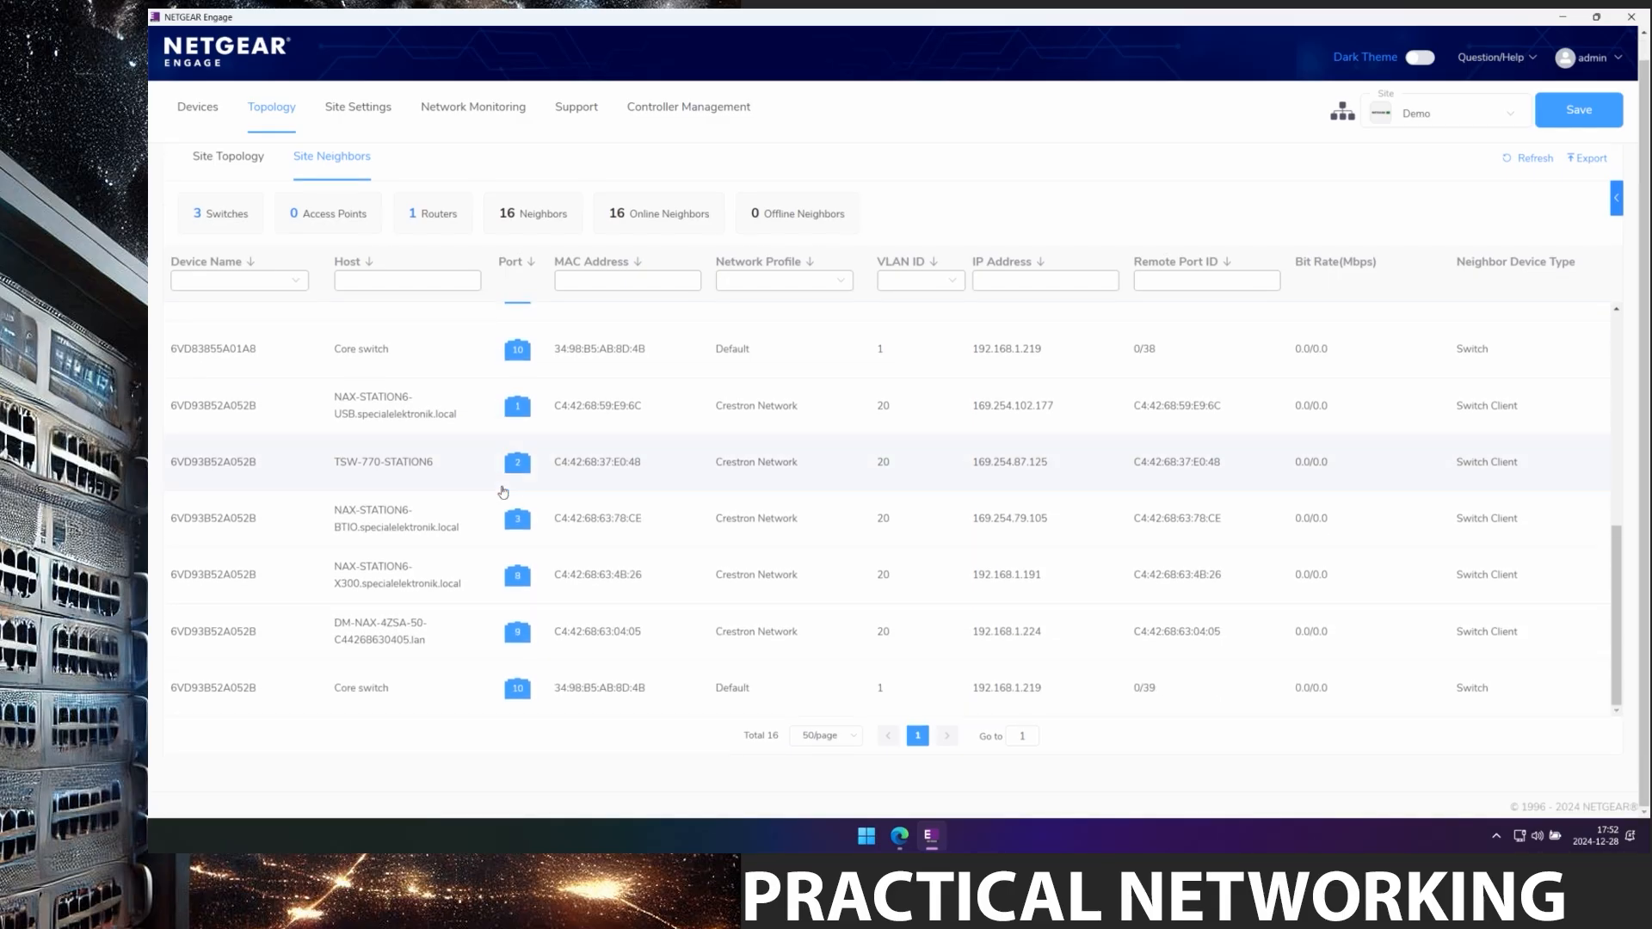
scroll(504, 488, "up", 6)
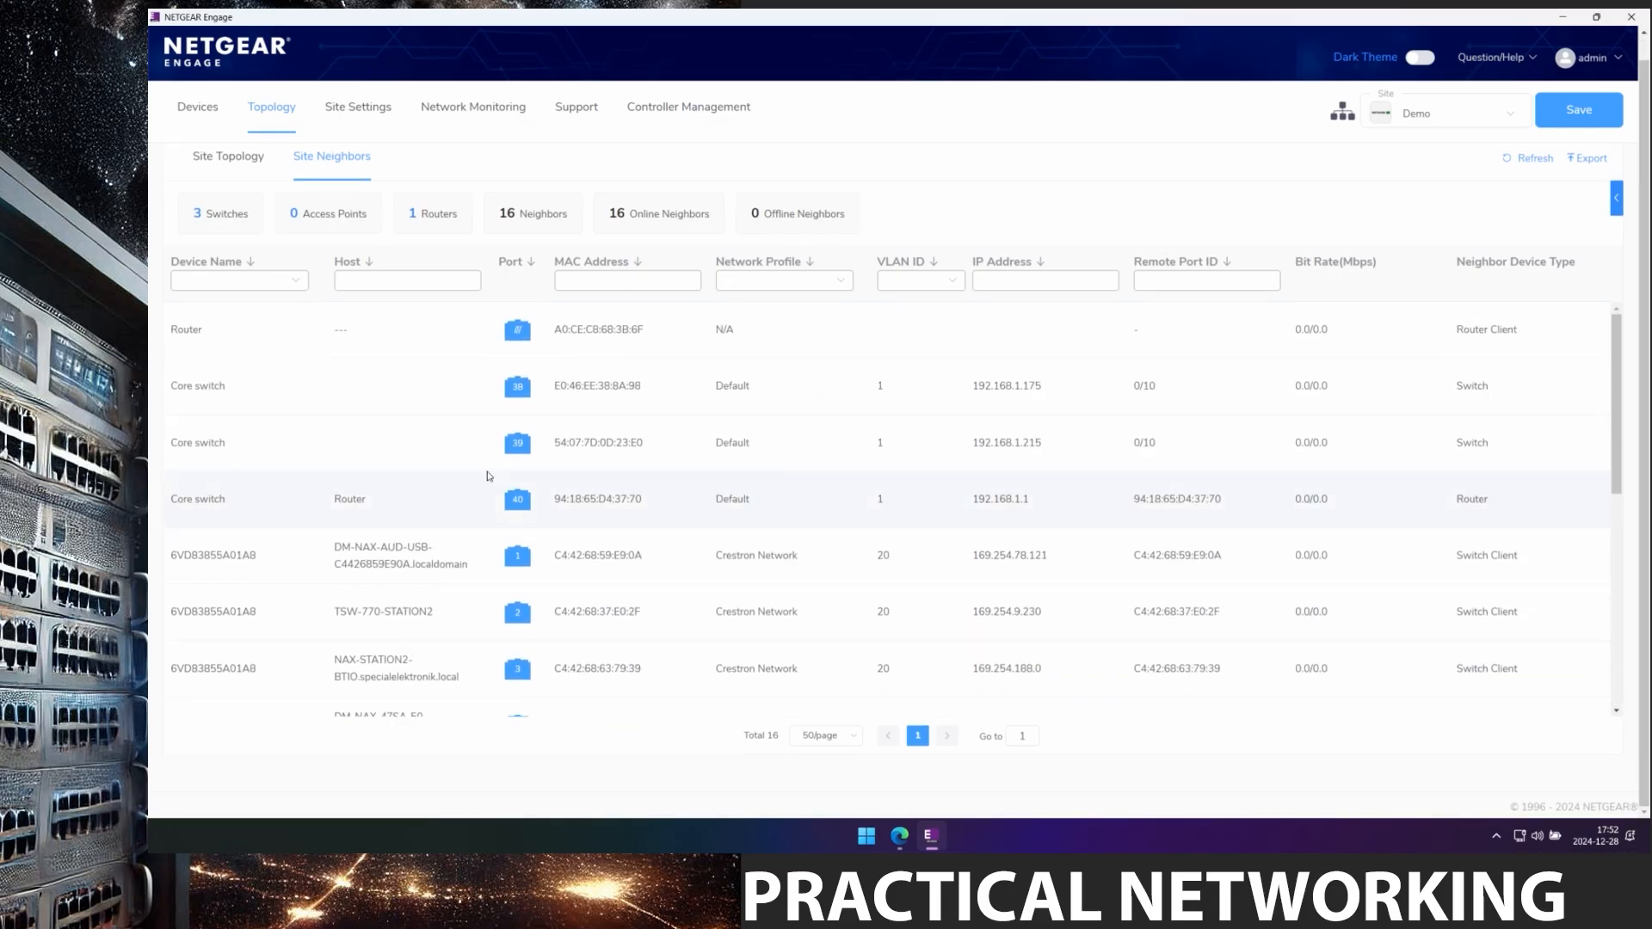
left_click(294, 281)
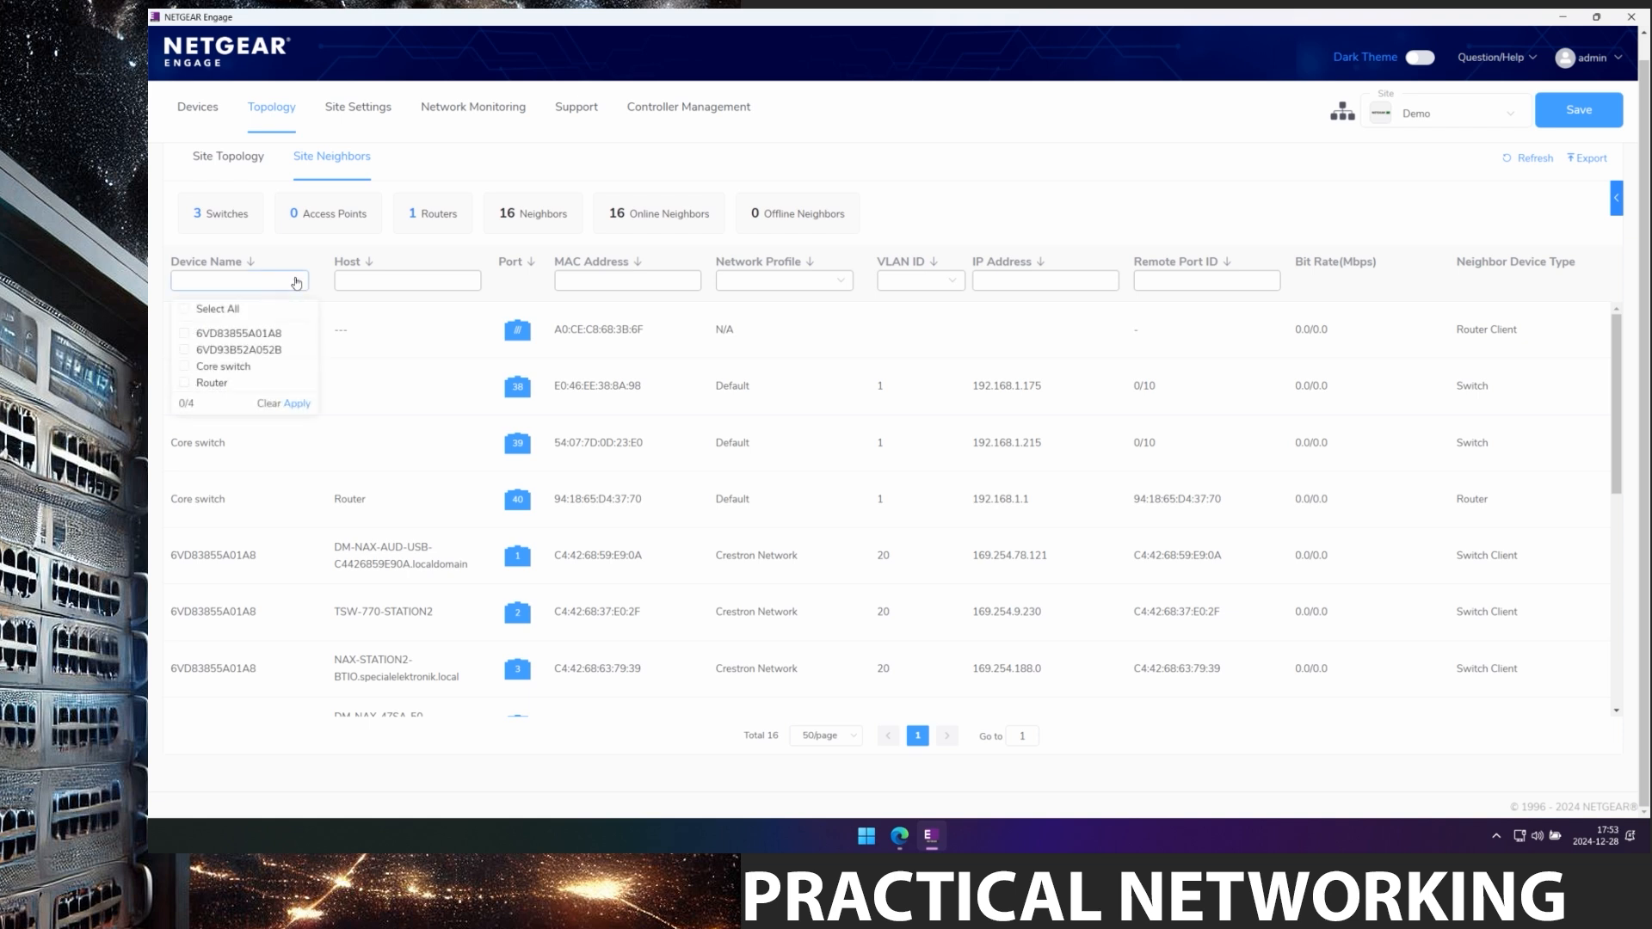
left_click(185, 334)
left_click(297, 404)
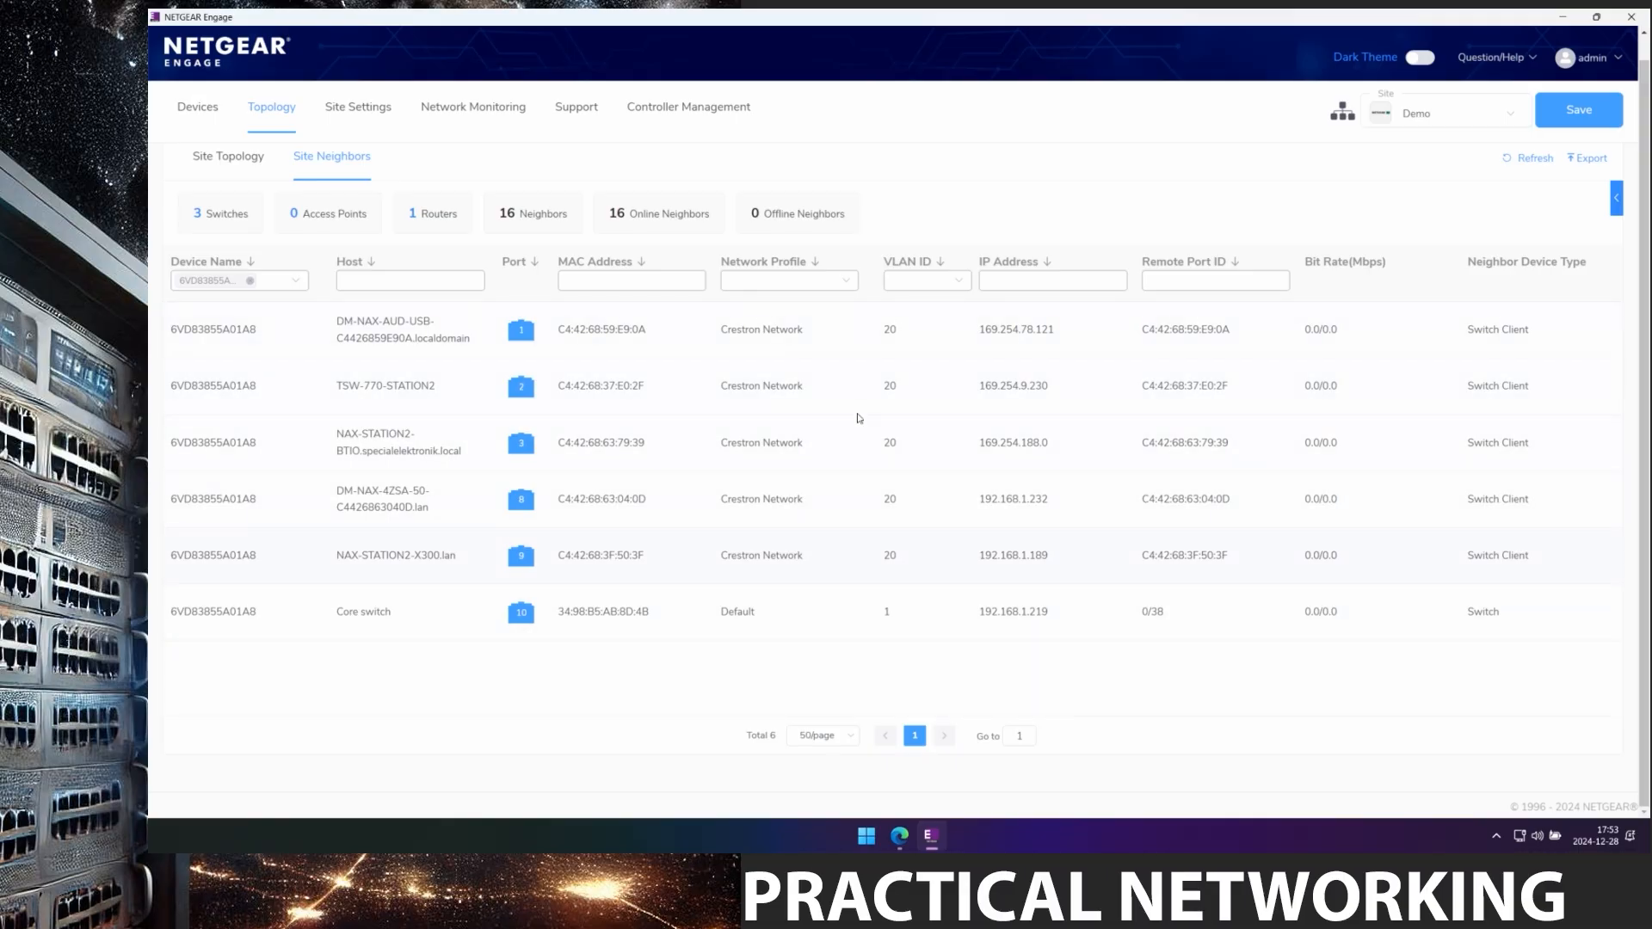
Review the VLAN/DHCP, IGMP querier, wireless and mDNS gateway settings, then show Devices Health.
left_click(359, 107)
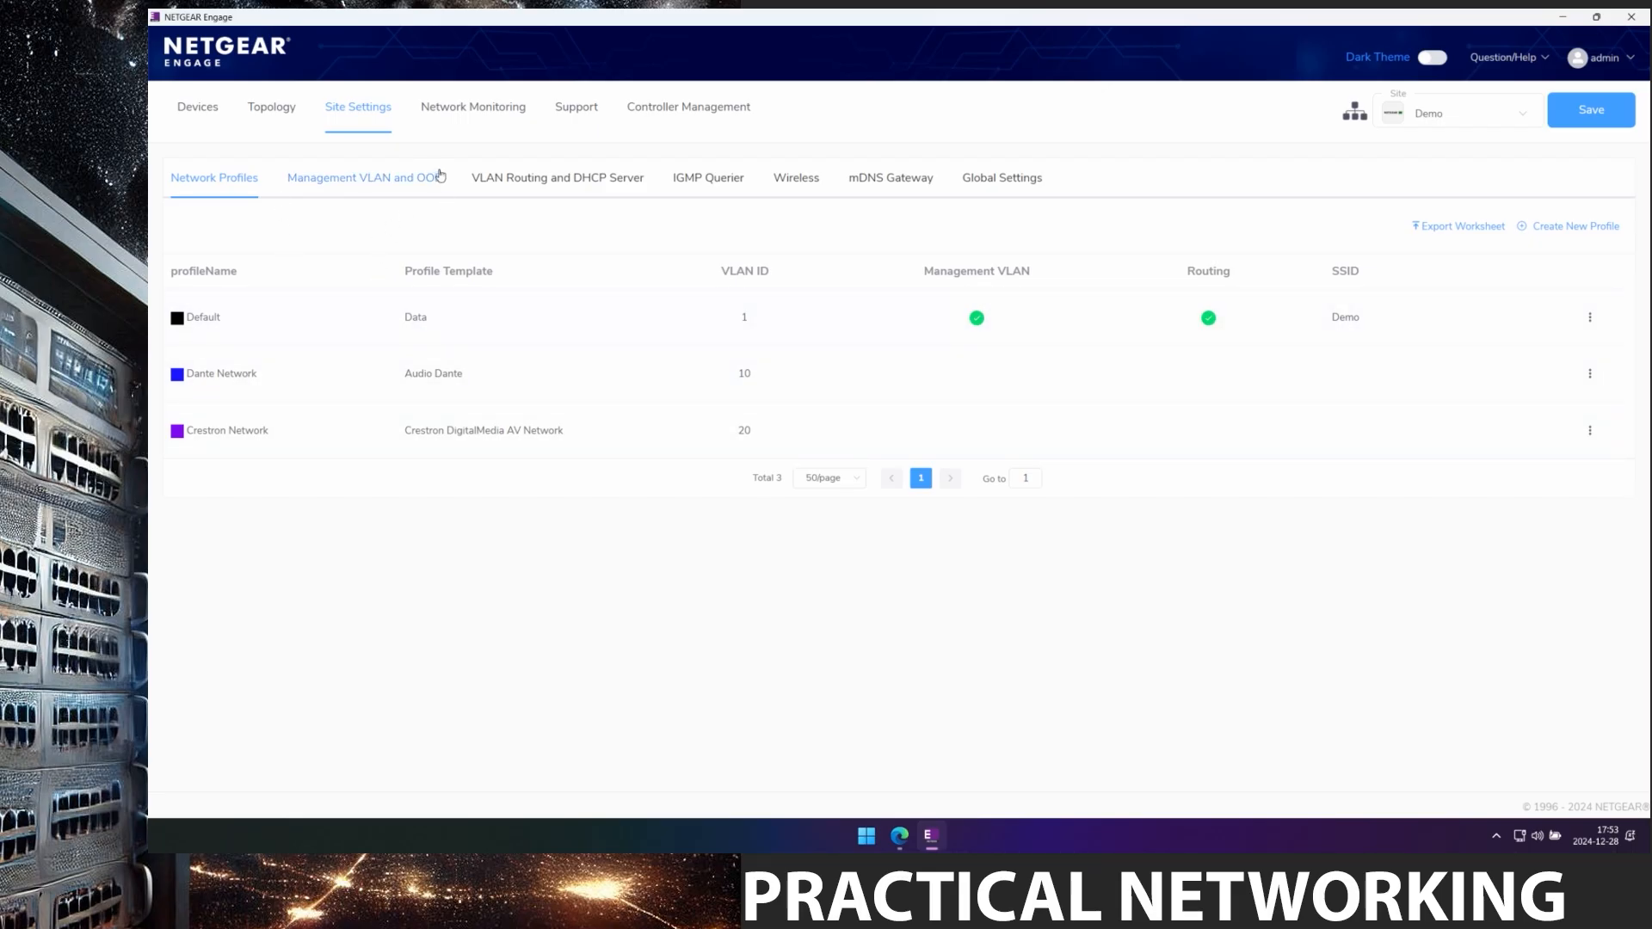
left_click(529, 189)
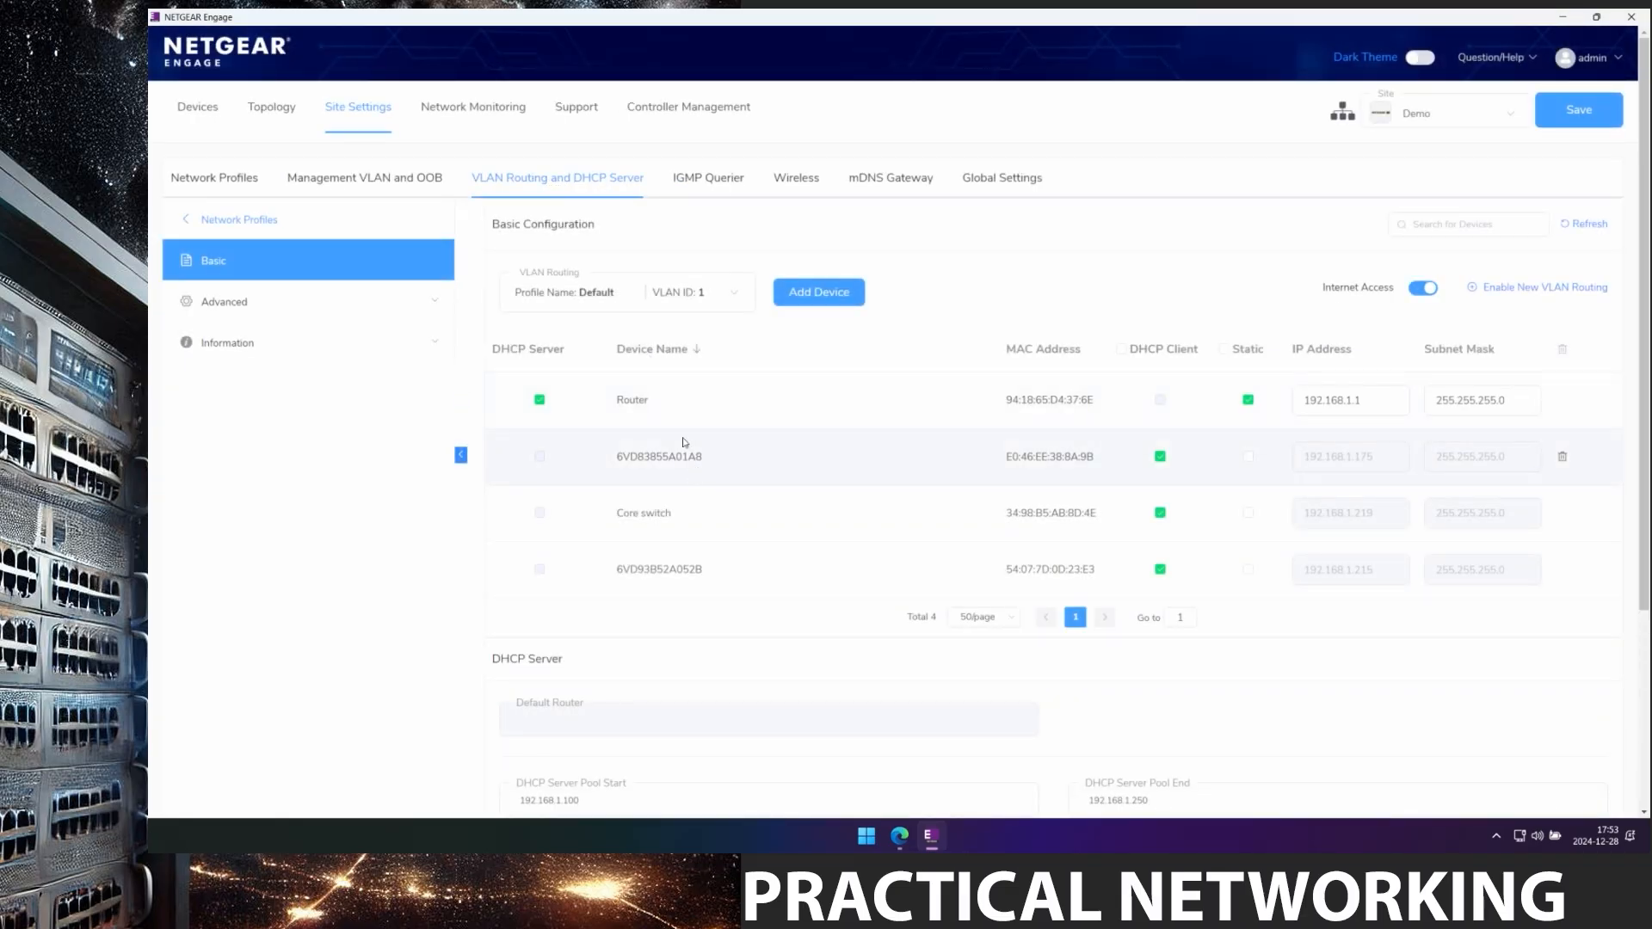
left_click(729, 182)
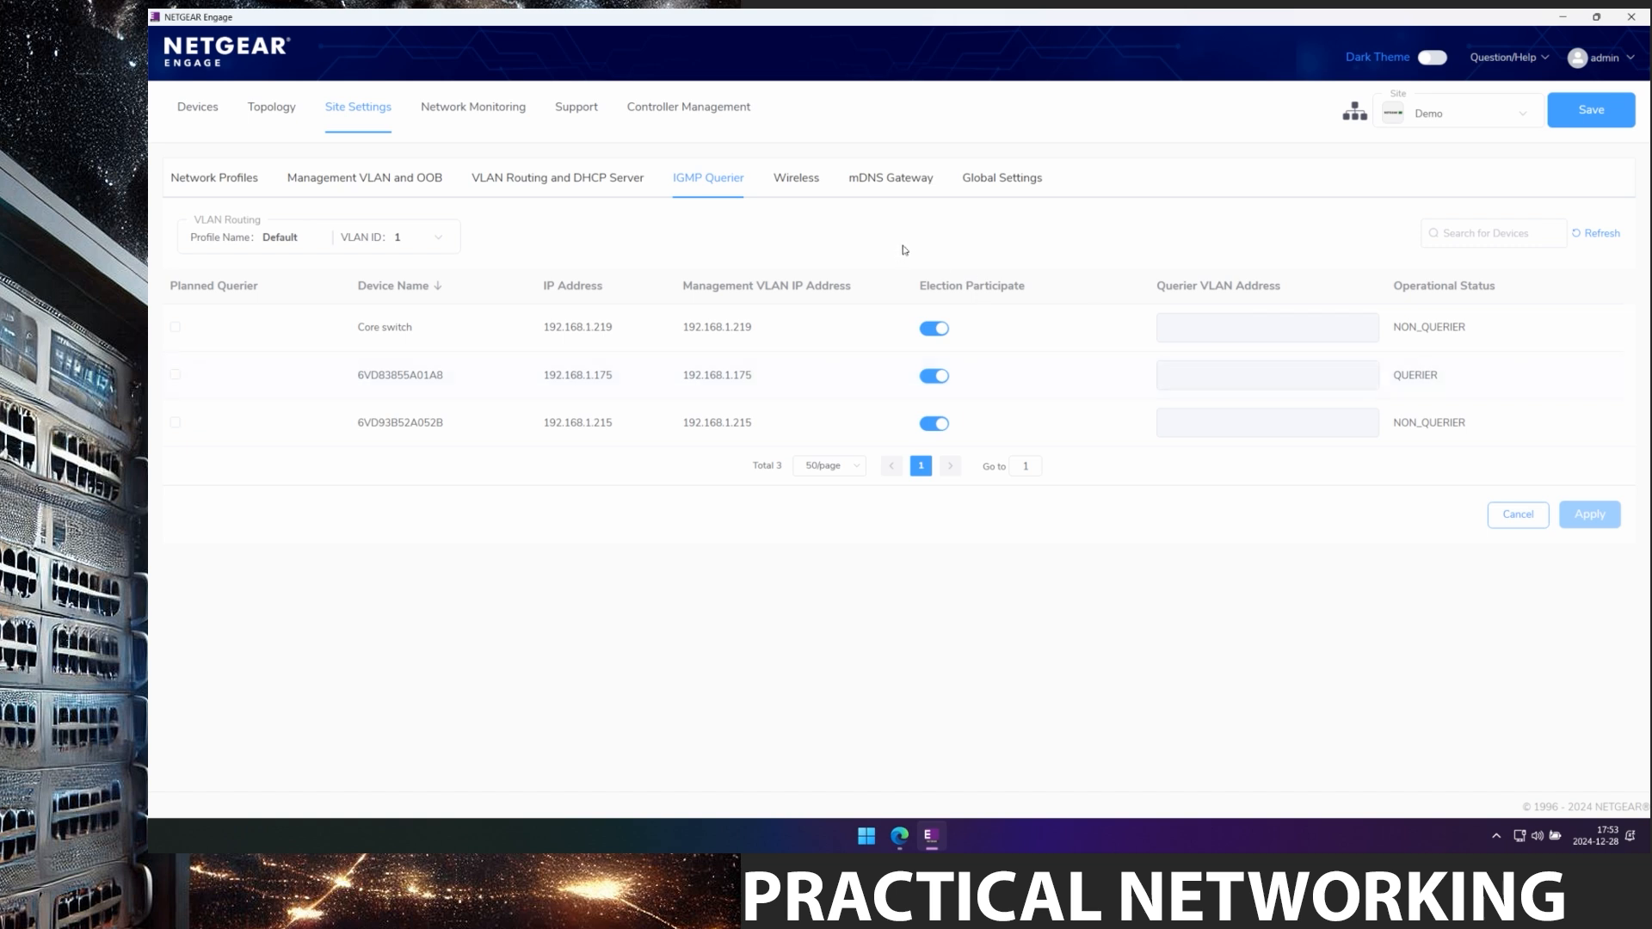
left_click(792, 182)
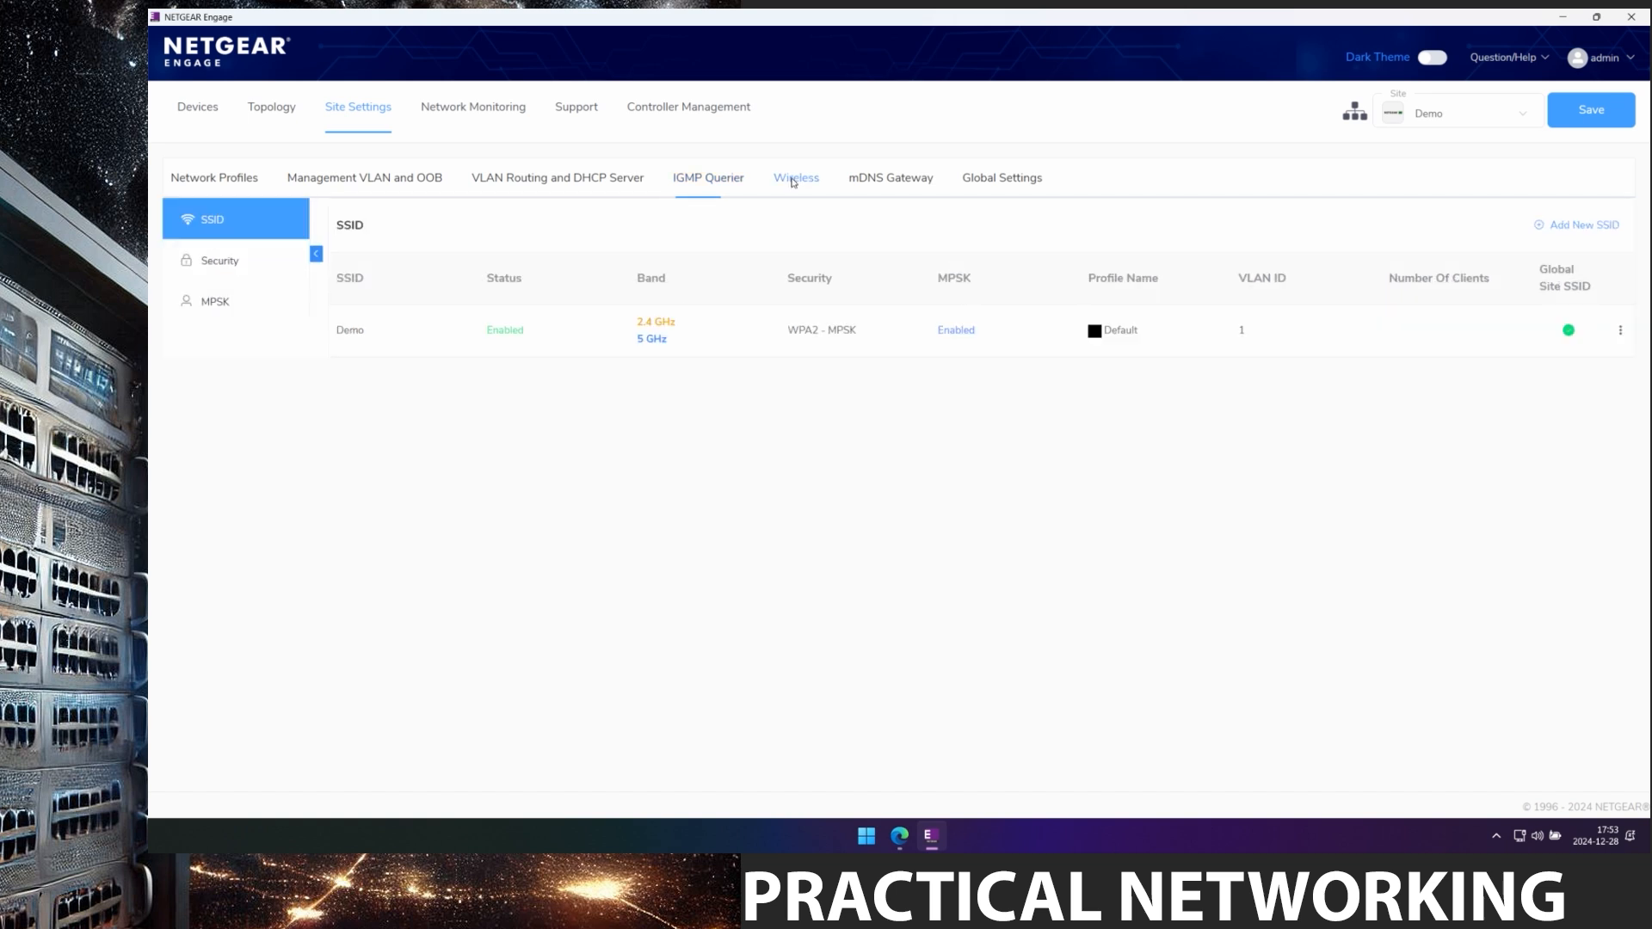
left_click(890, 183)
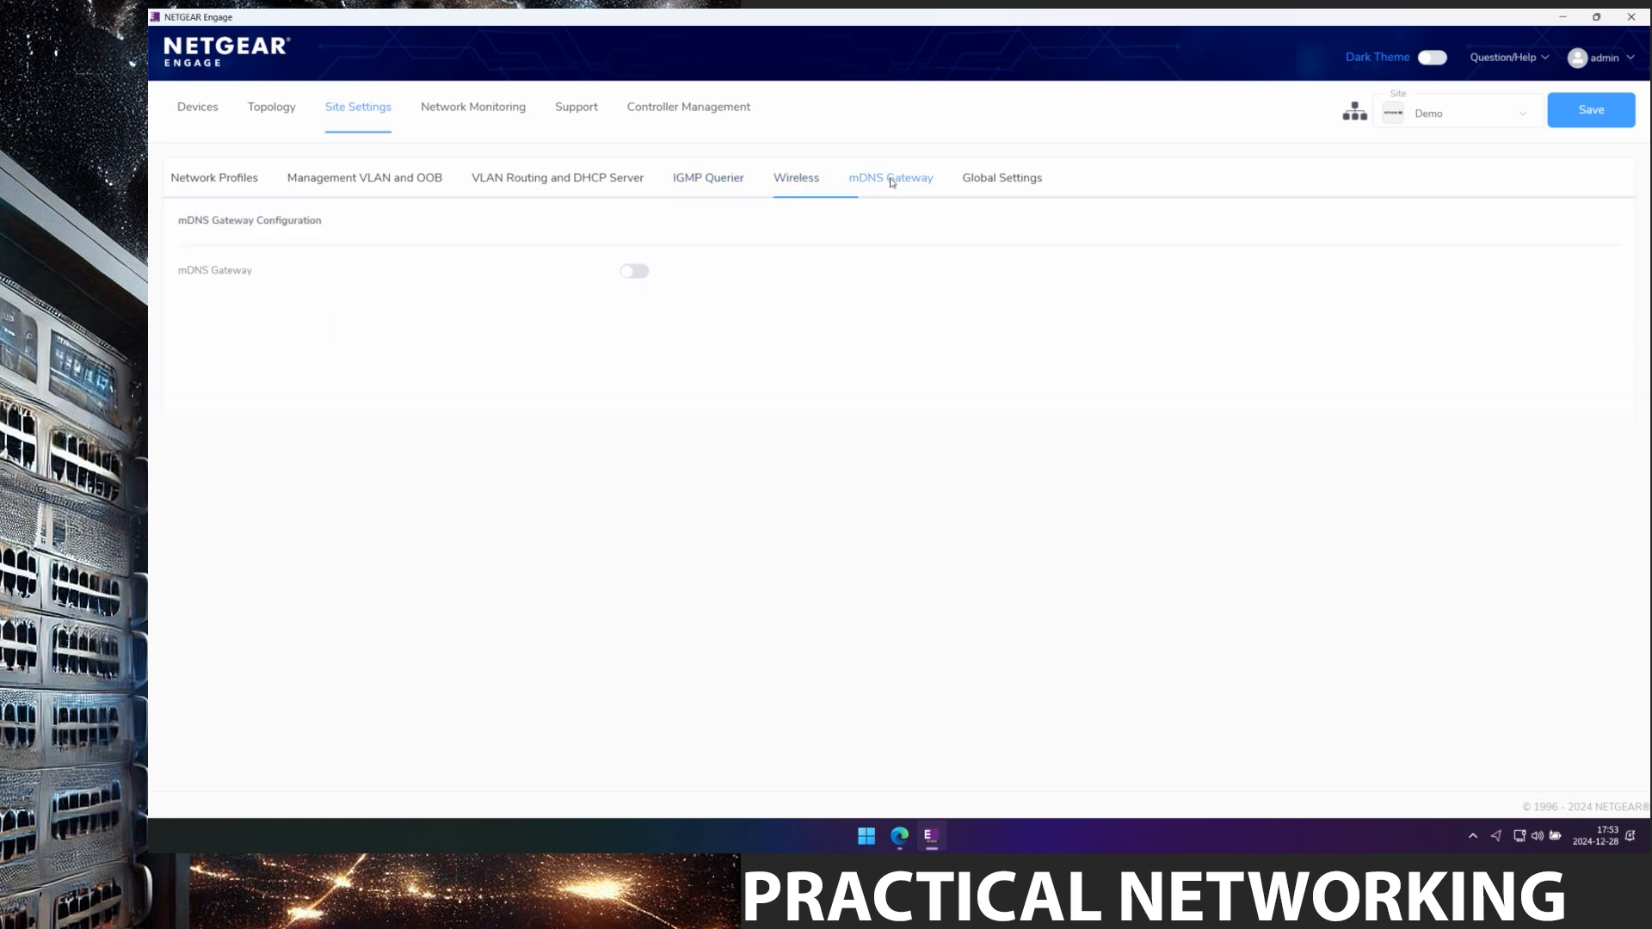
left_click(493, 111)
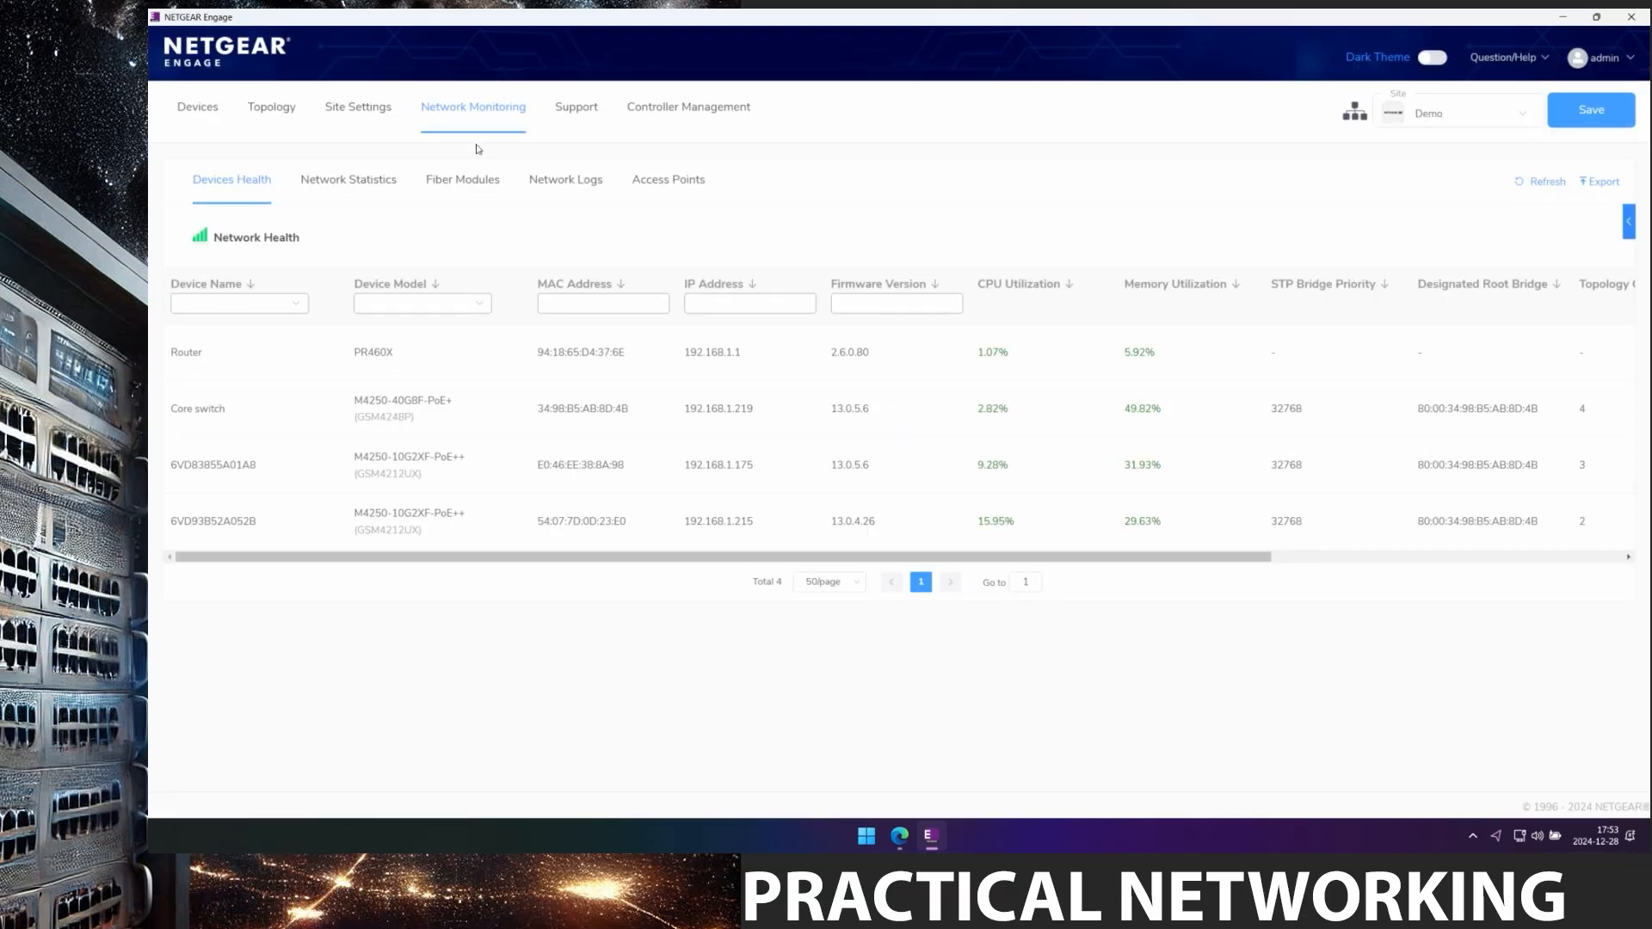
Review the Core switch's detailed event log, then switch to Controller Management's site list.
left_click(570, 183)
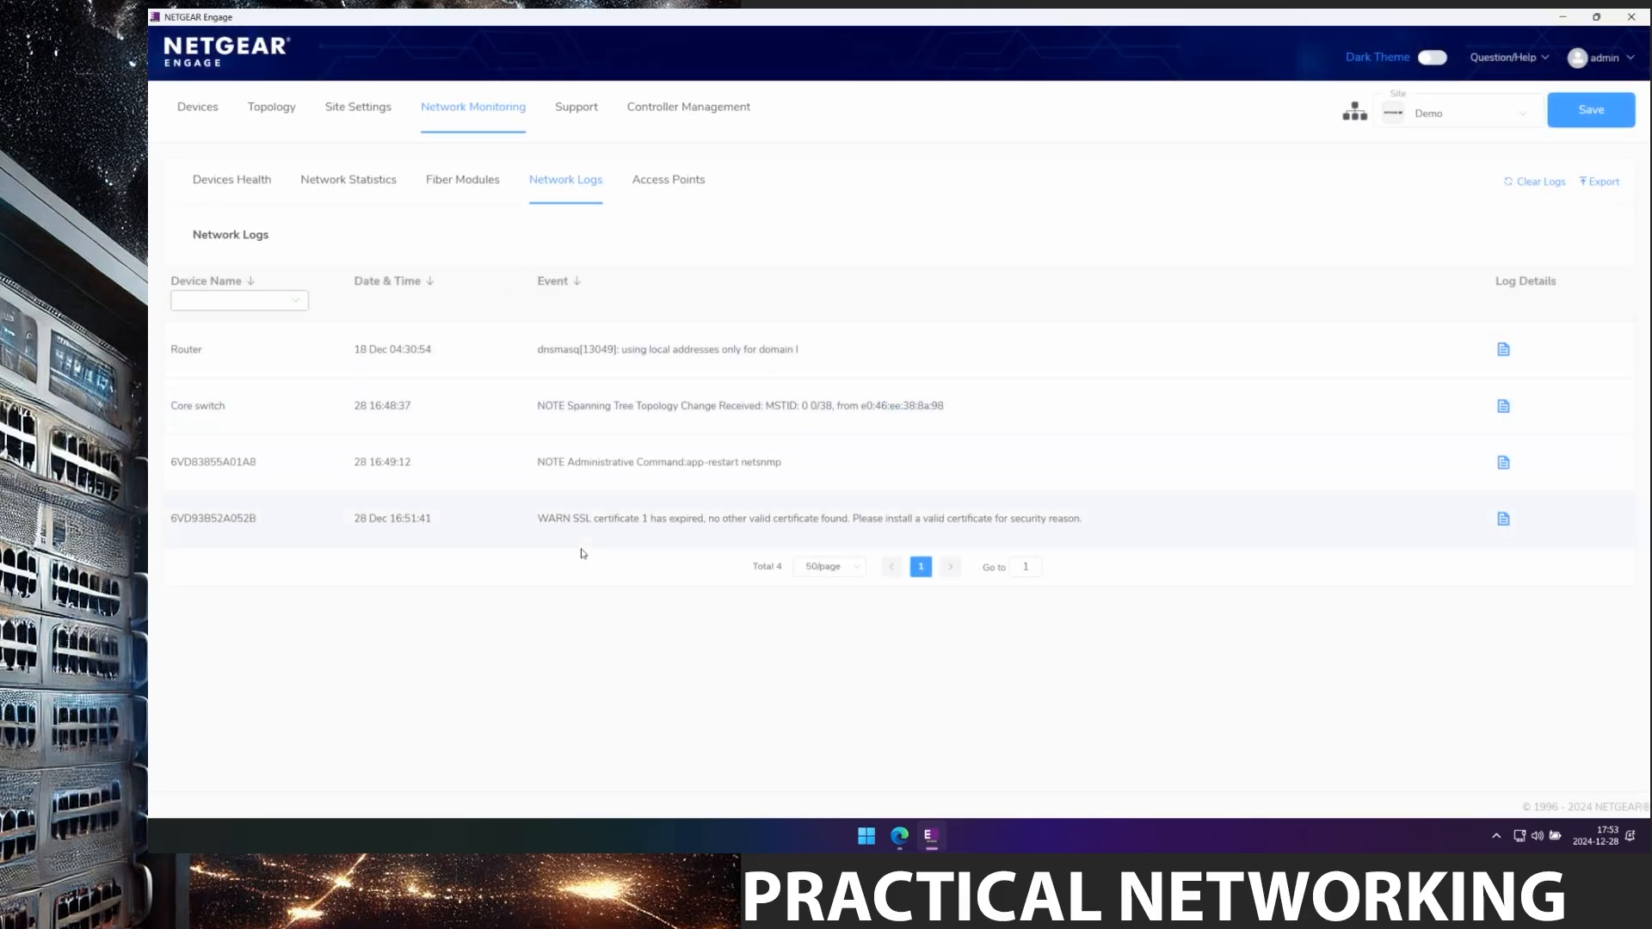
left_click(1503, 407)
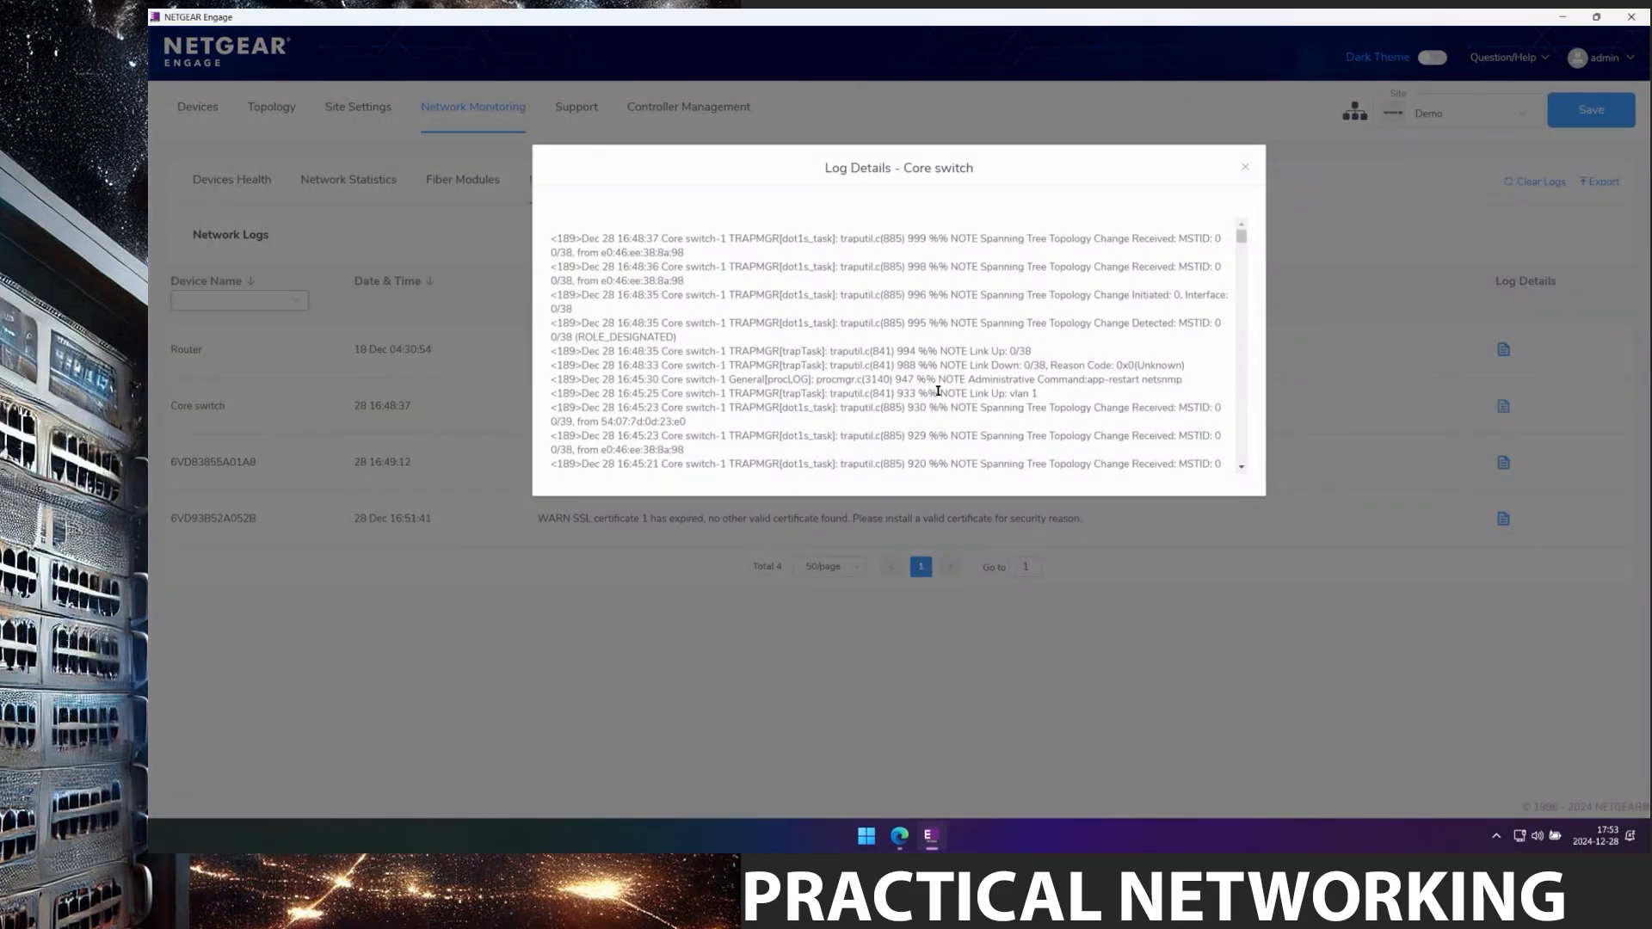
scroll(1228, 297, "down", 1)
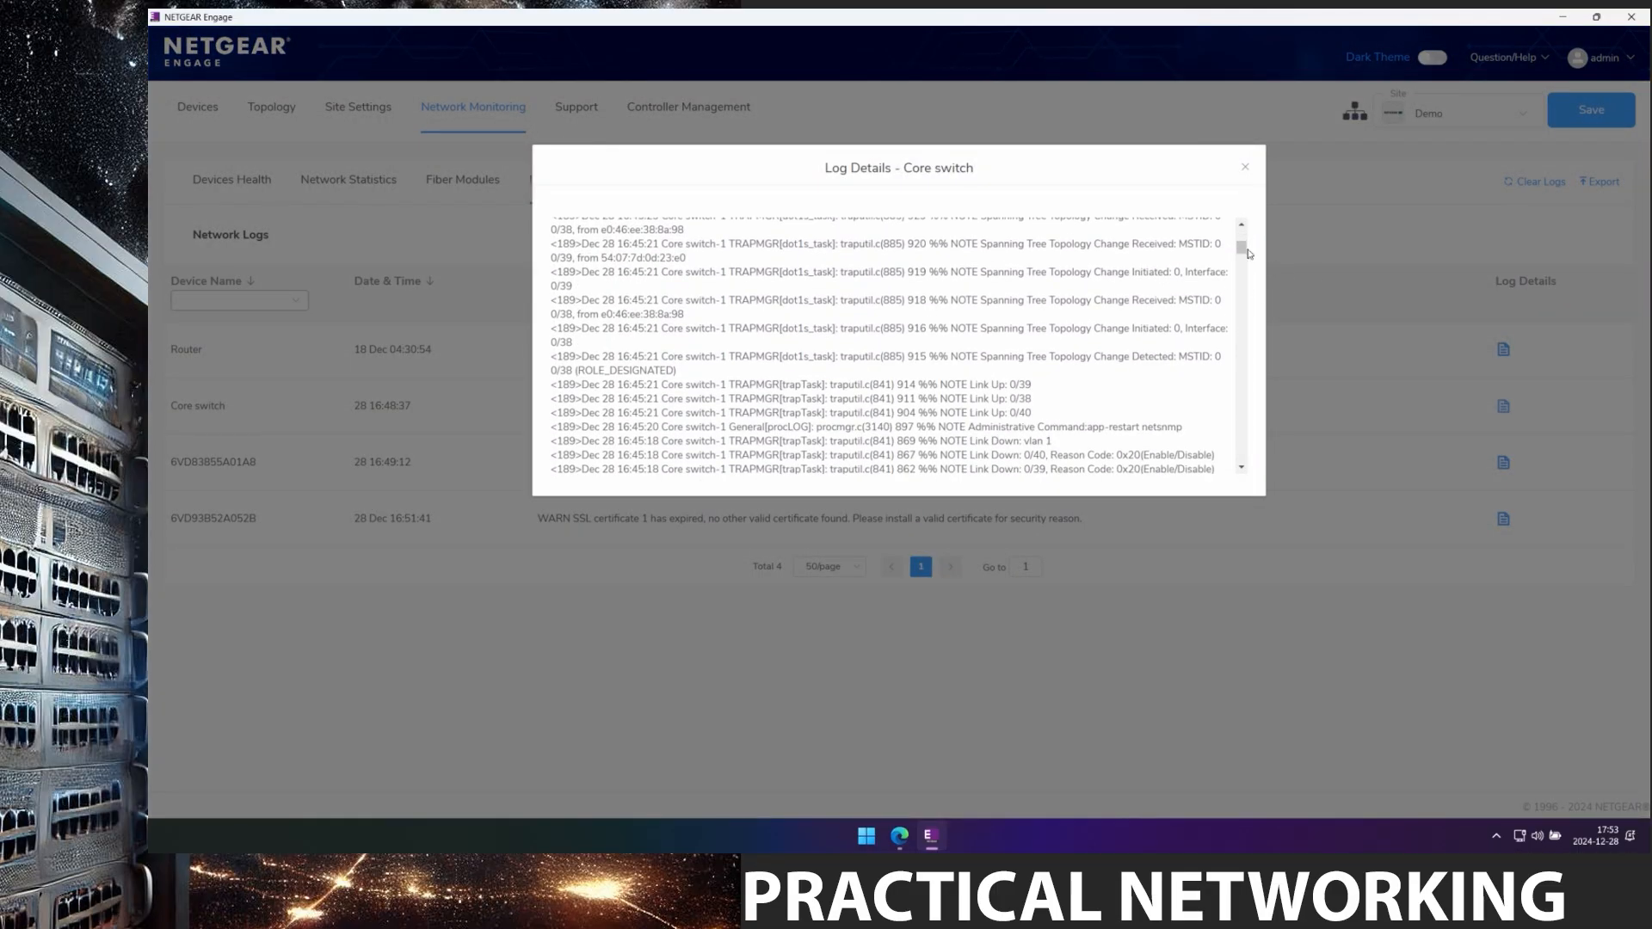
left_click_drag(1241, 248, 1240, 383)
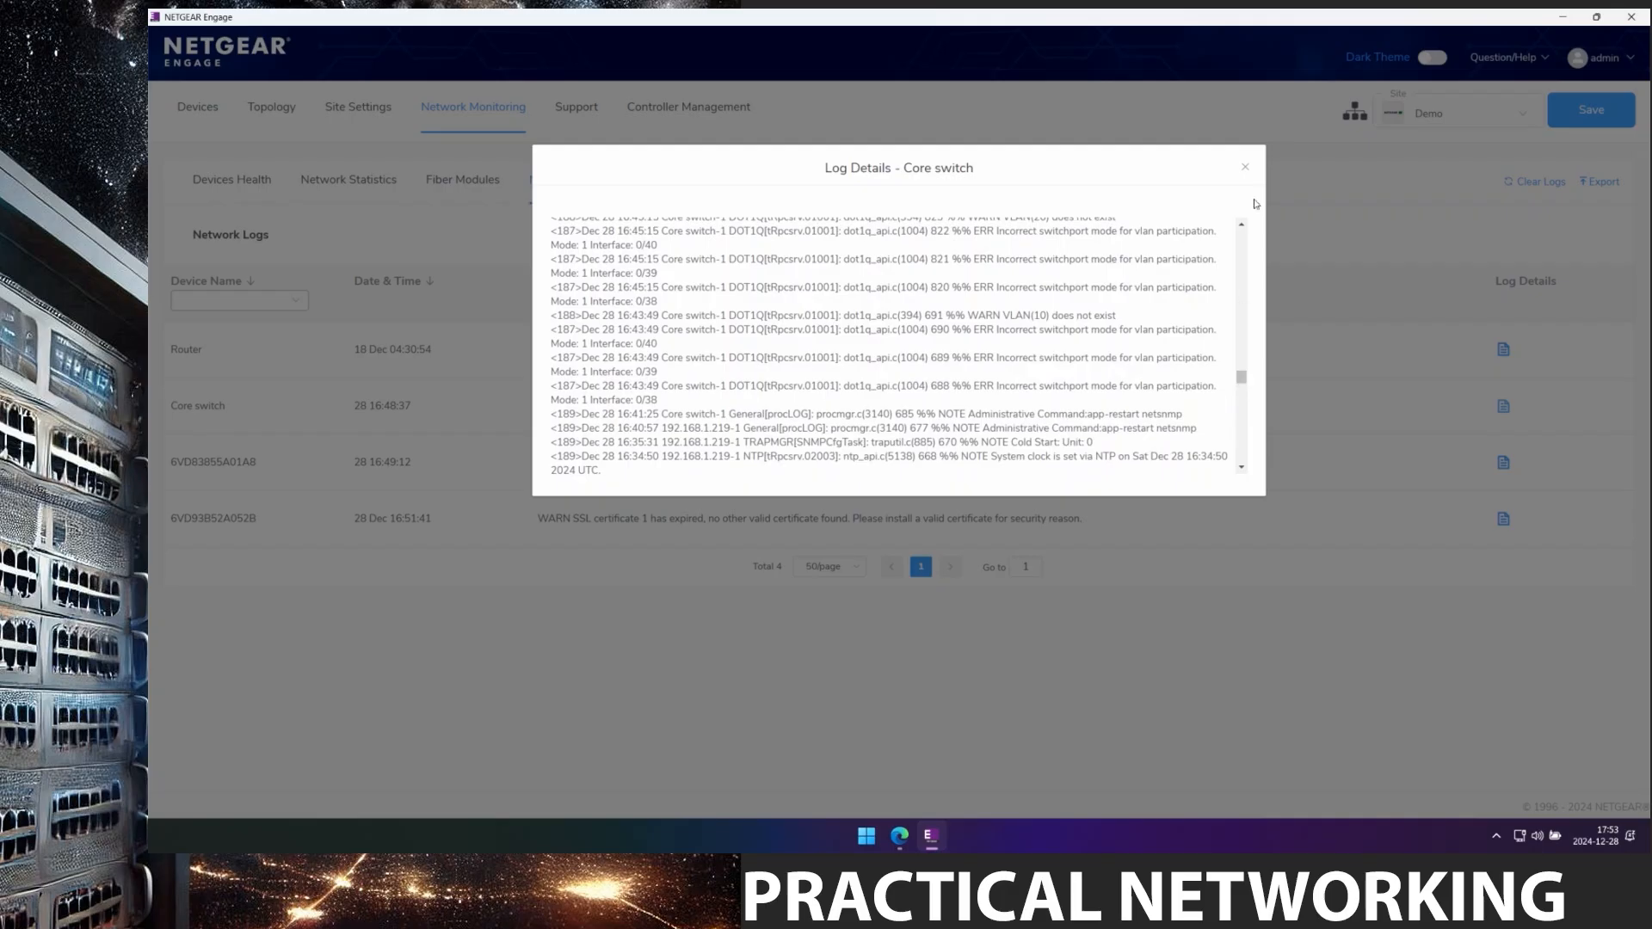
left_click(1245, 167)
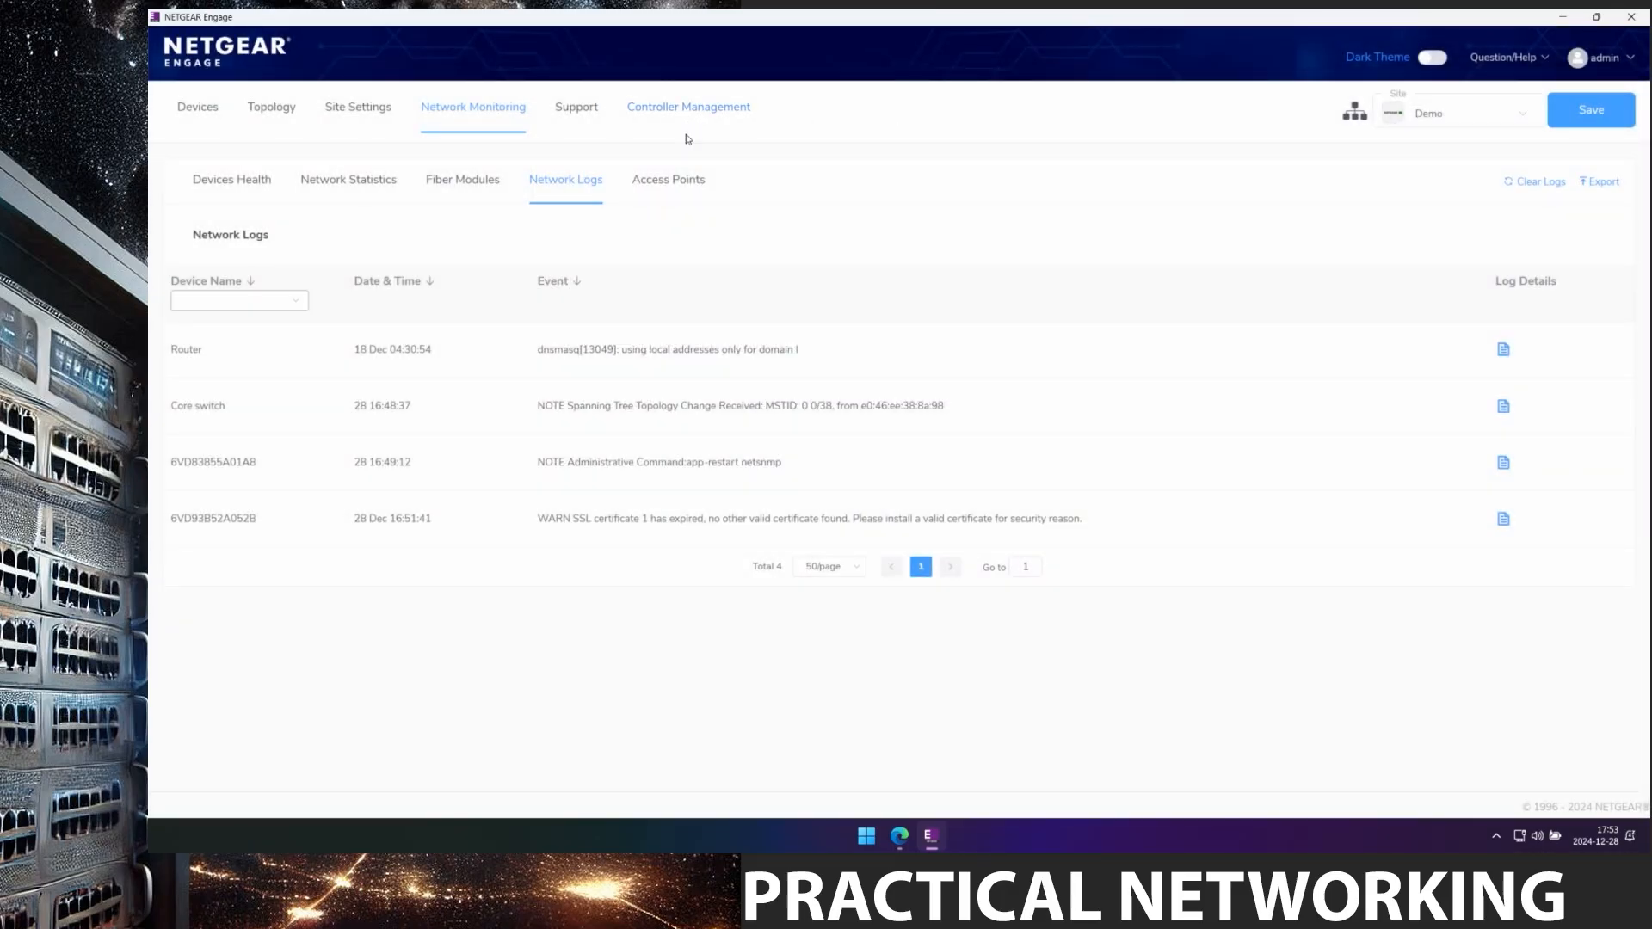
left_click(669, 115)
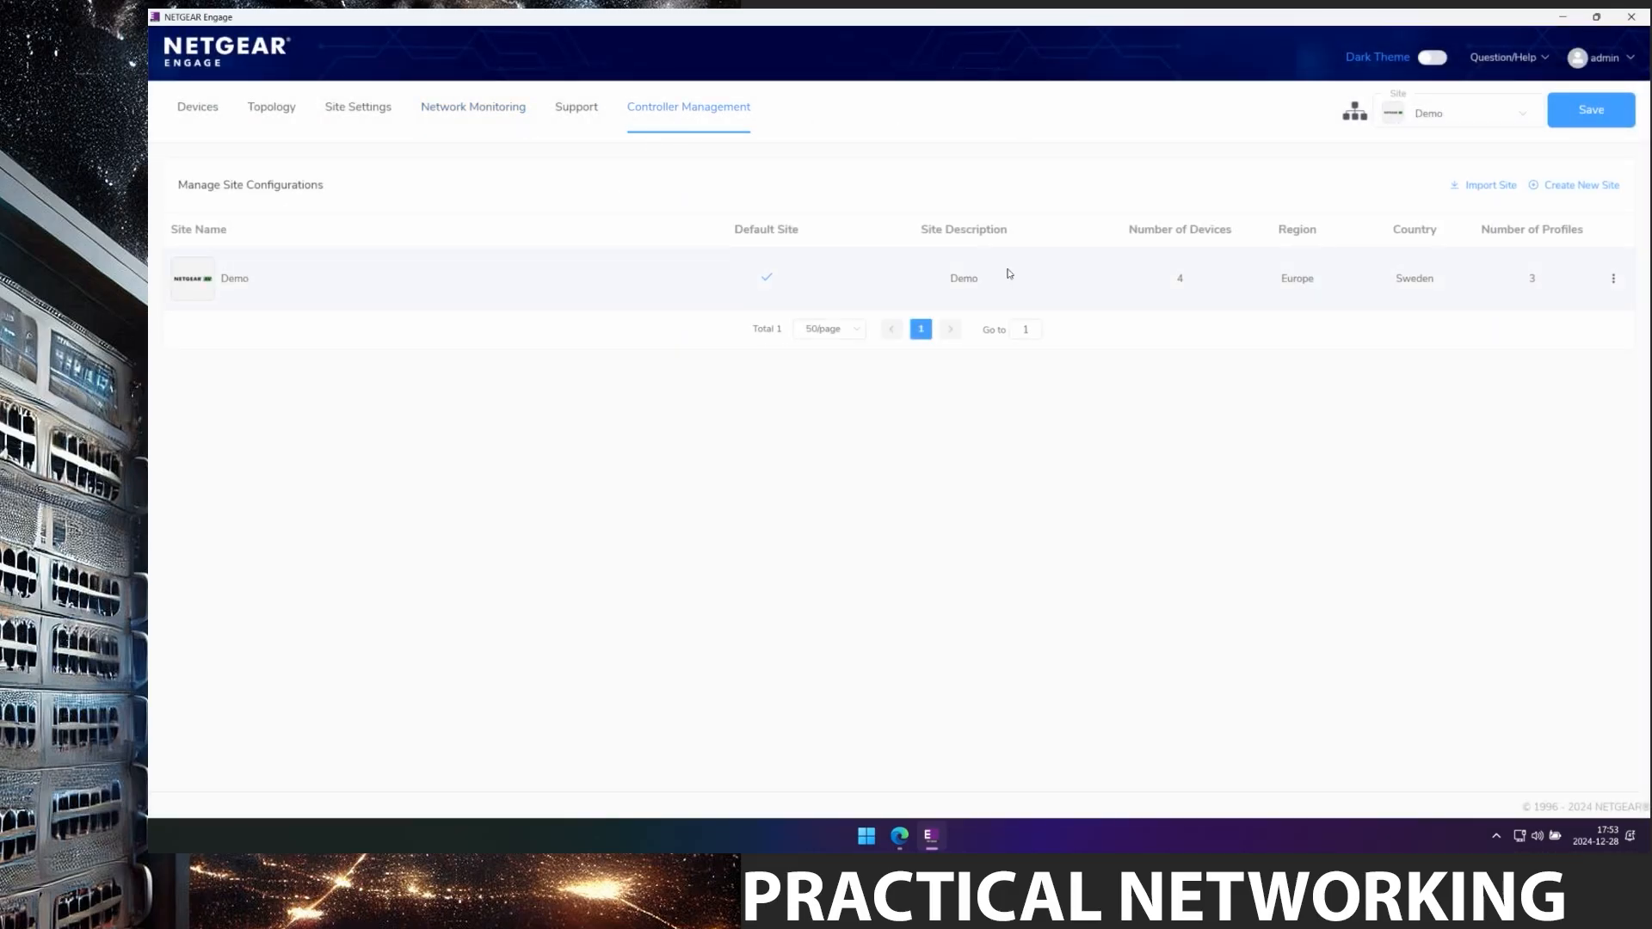
Enter Demo2 as the new site's name and description, and set a confirmed site password.
left_click(1552, 193)
left_click(667, 275)
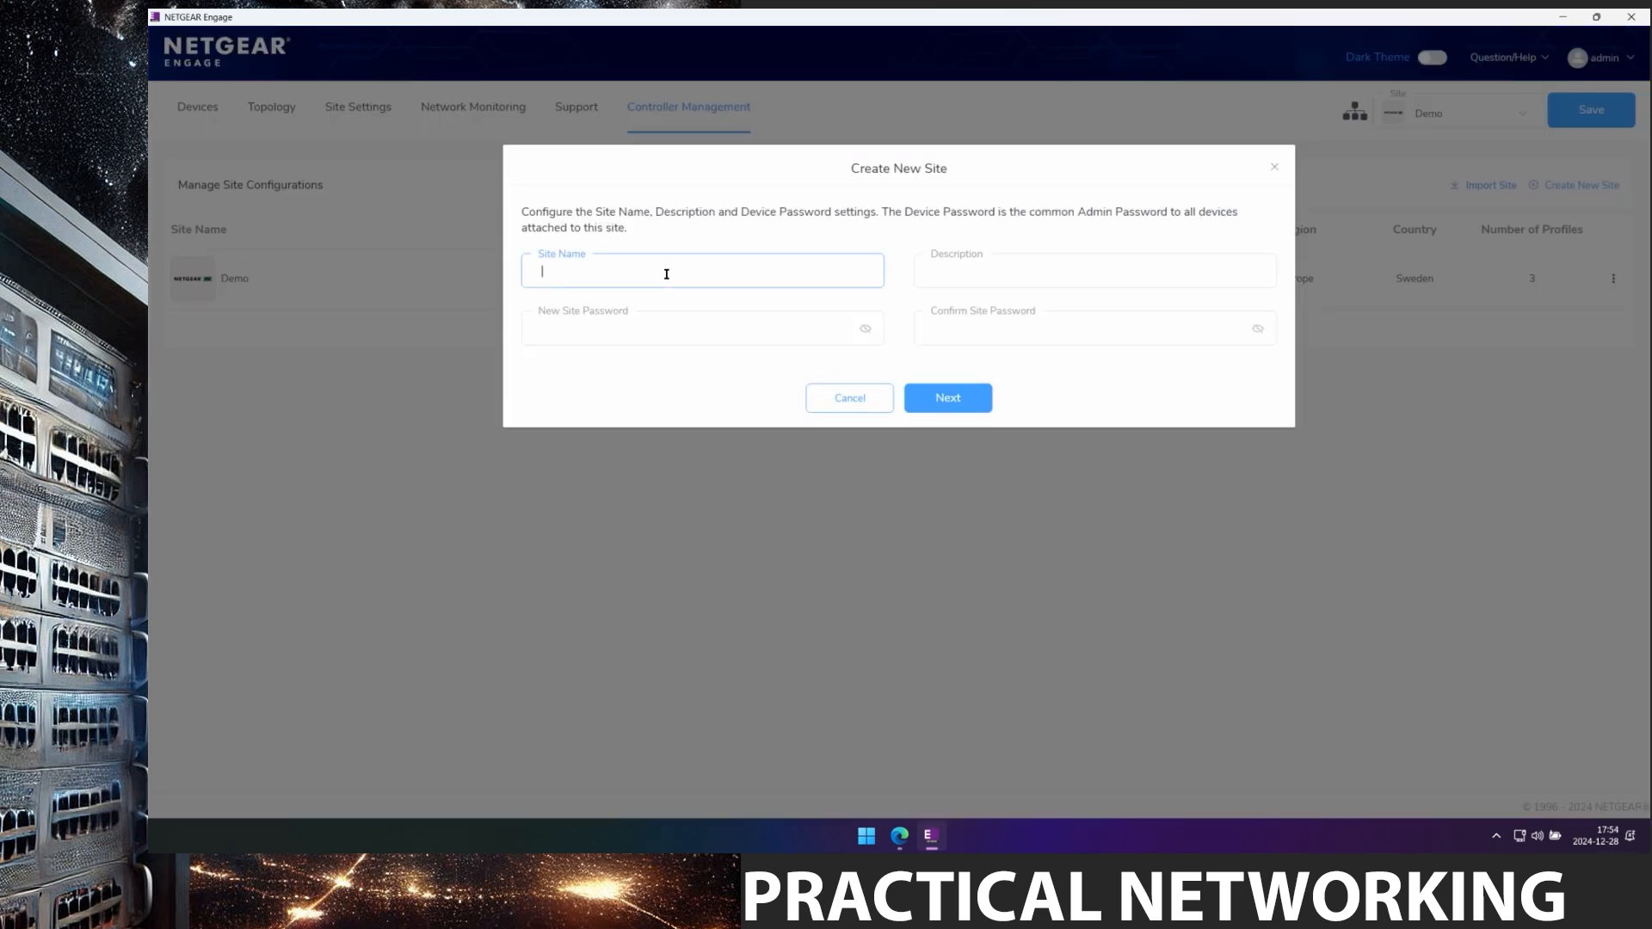
type("Demo2")
key("Tab")
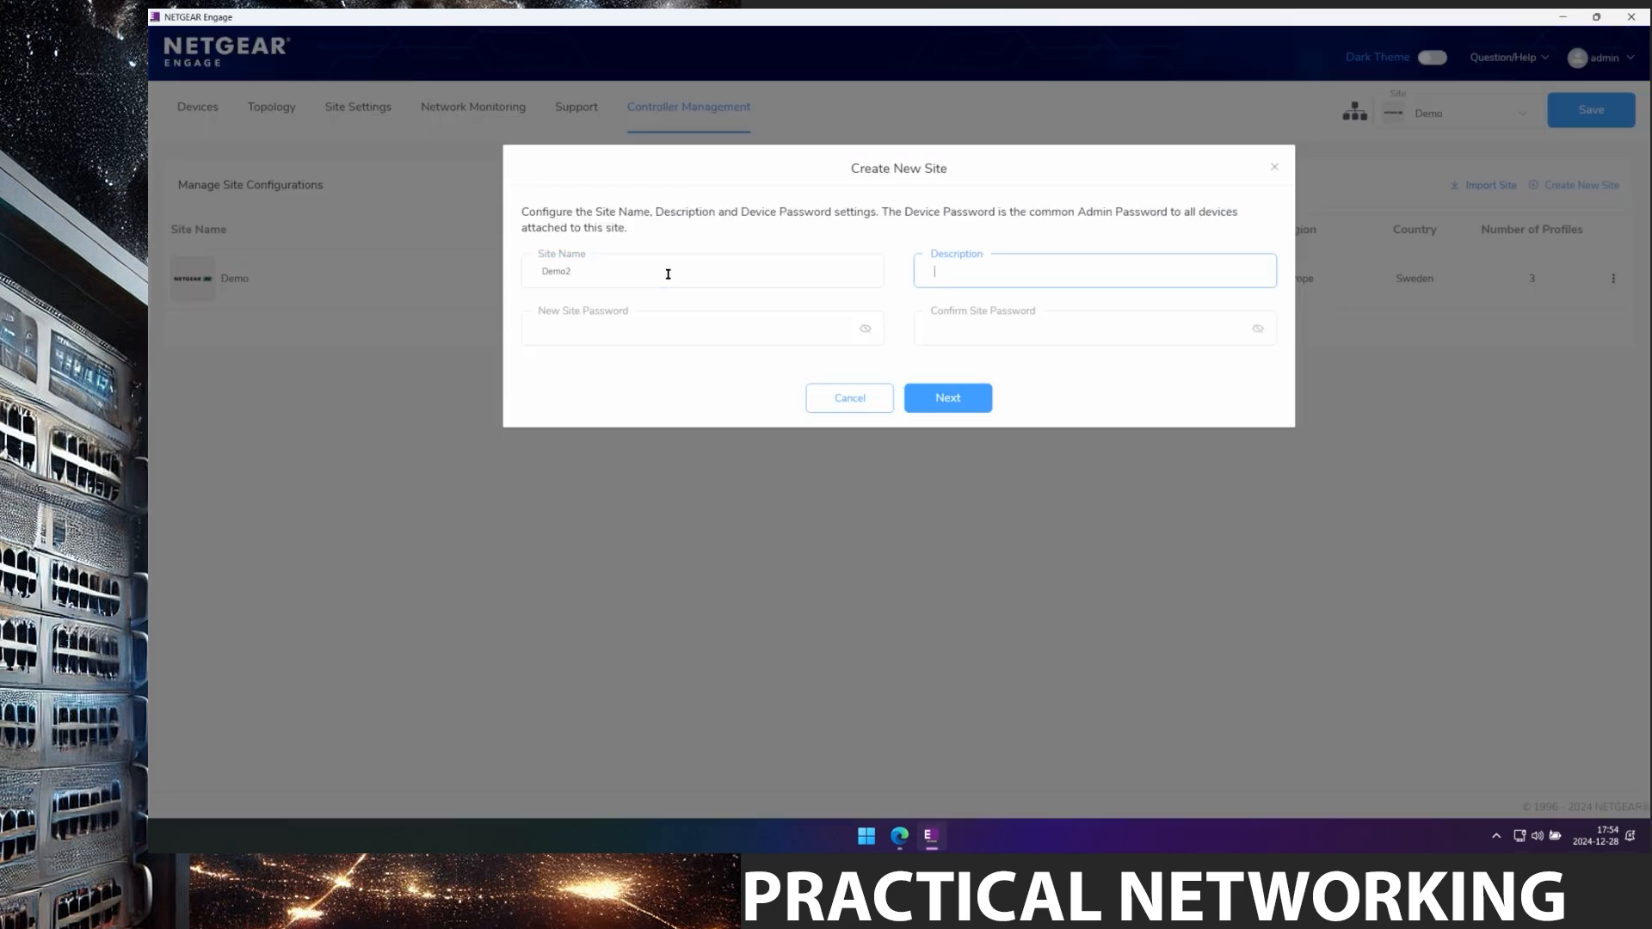
type("Demo2")
key("Tab")
type("passwo")
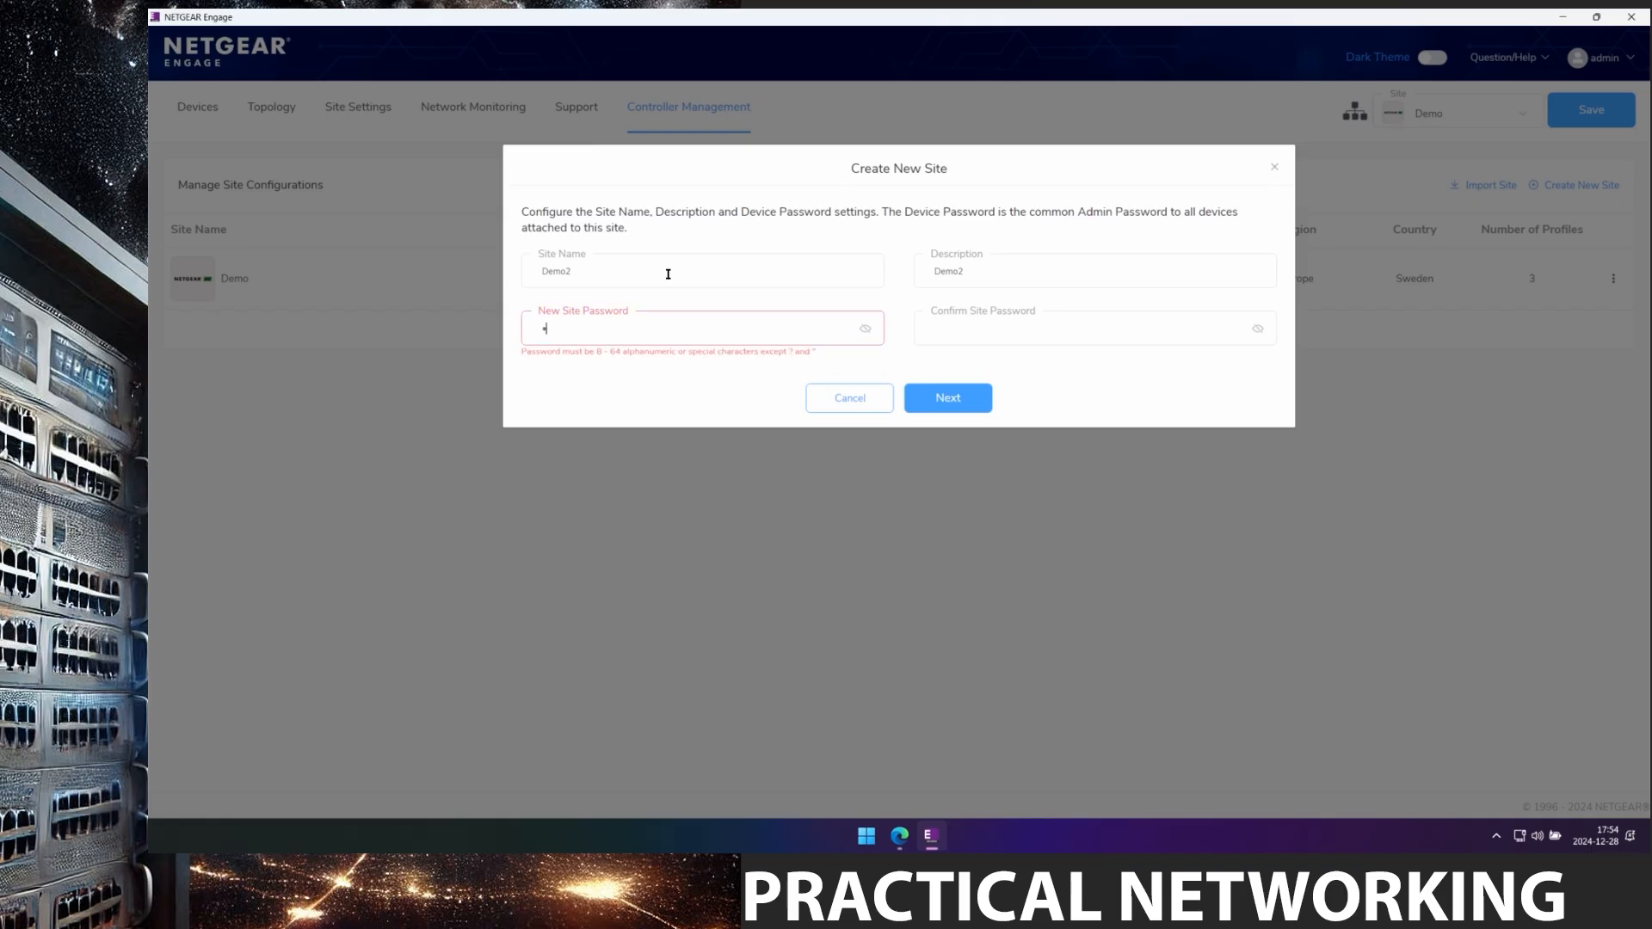
type("•••••")
key("Tab")
type("•••••")
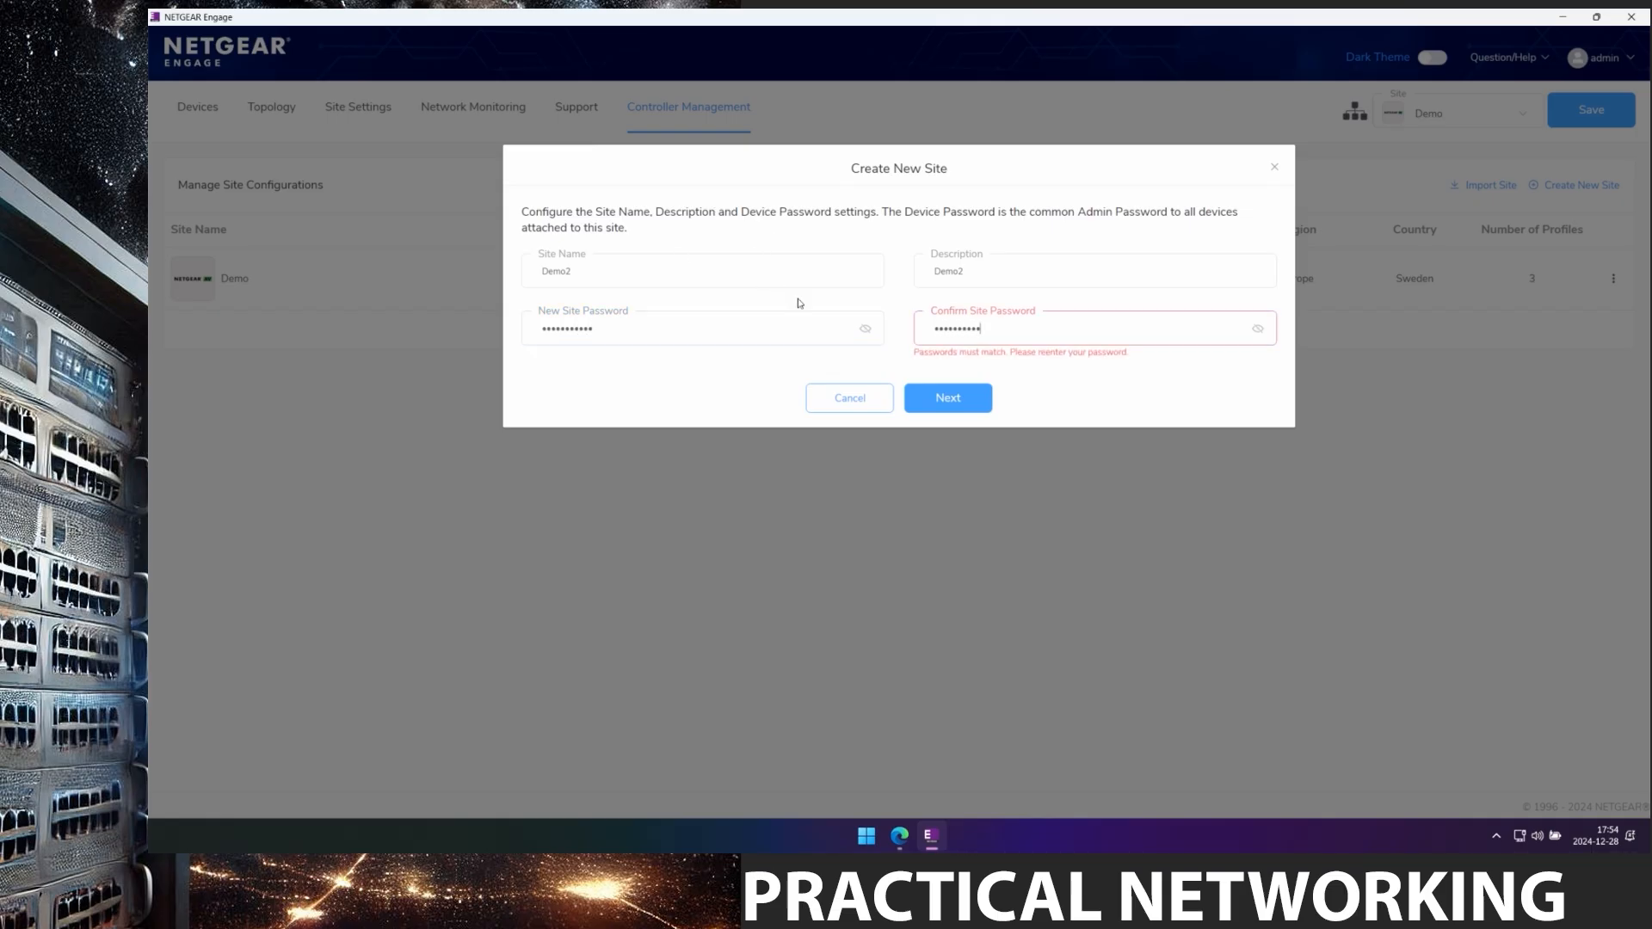
left_click_drag(763, 328, 397, 322)
type("•••••")
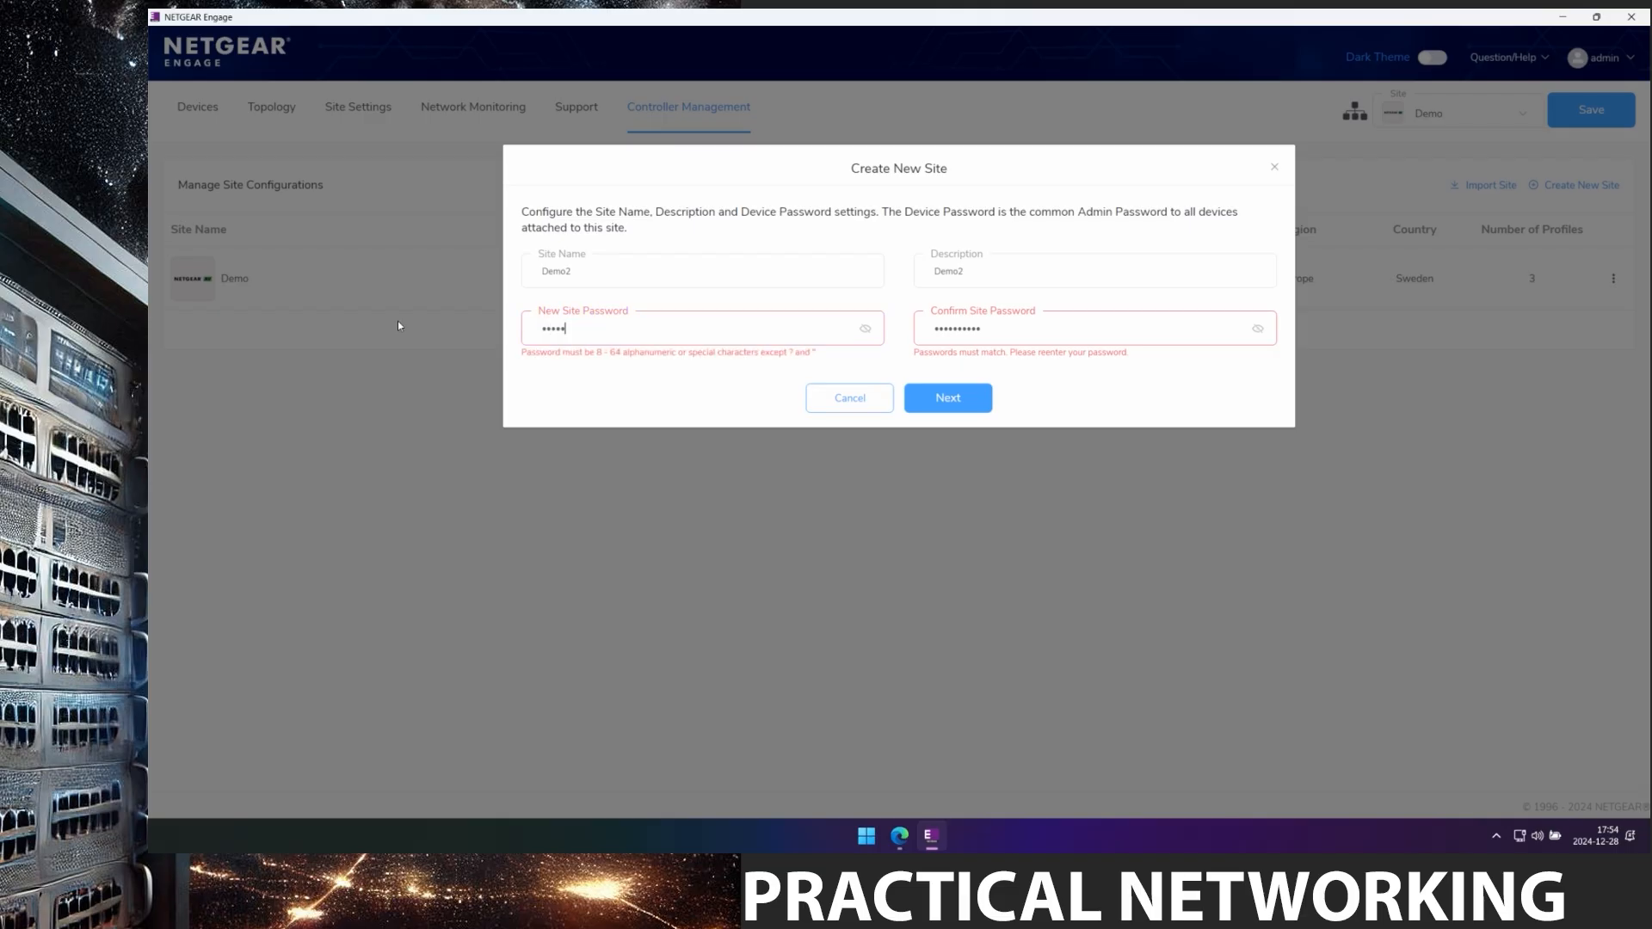
type("••••••")
key("Tab")
type("••")
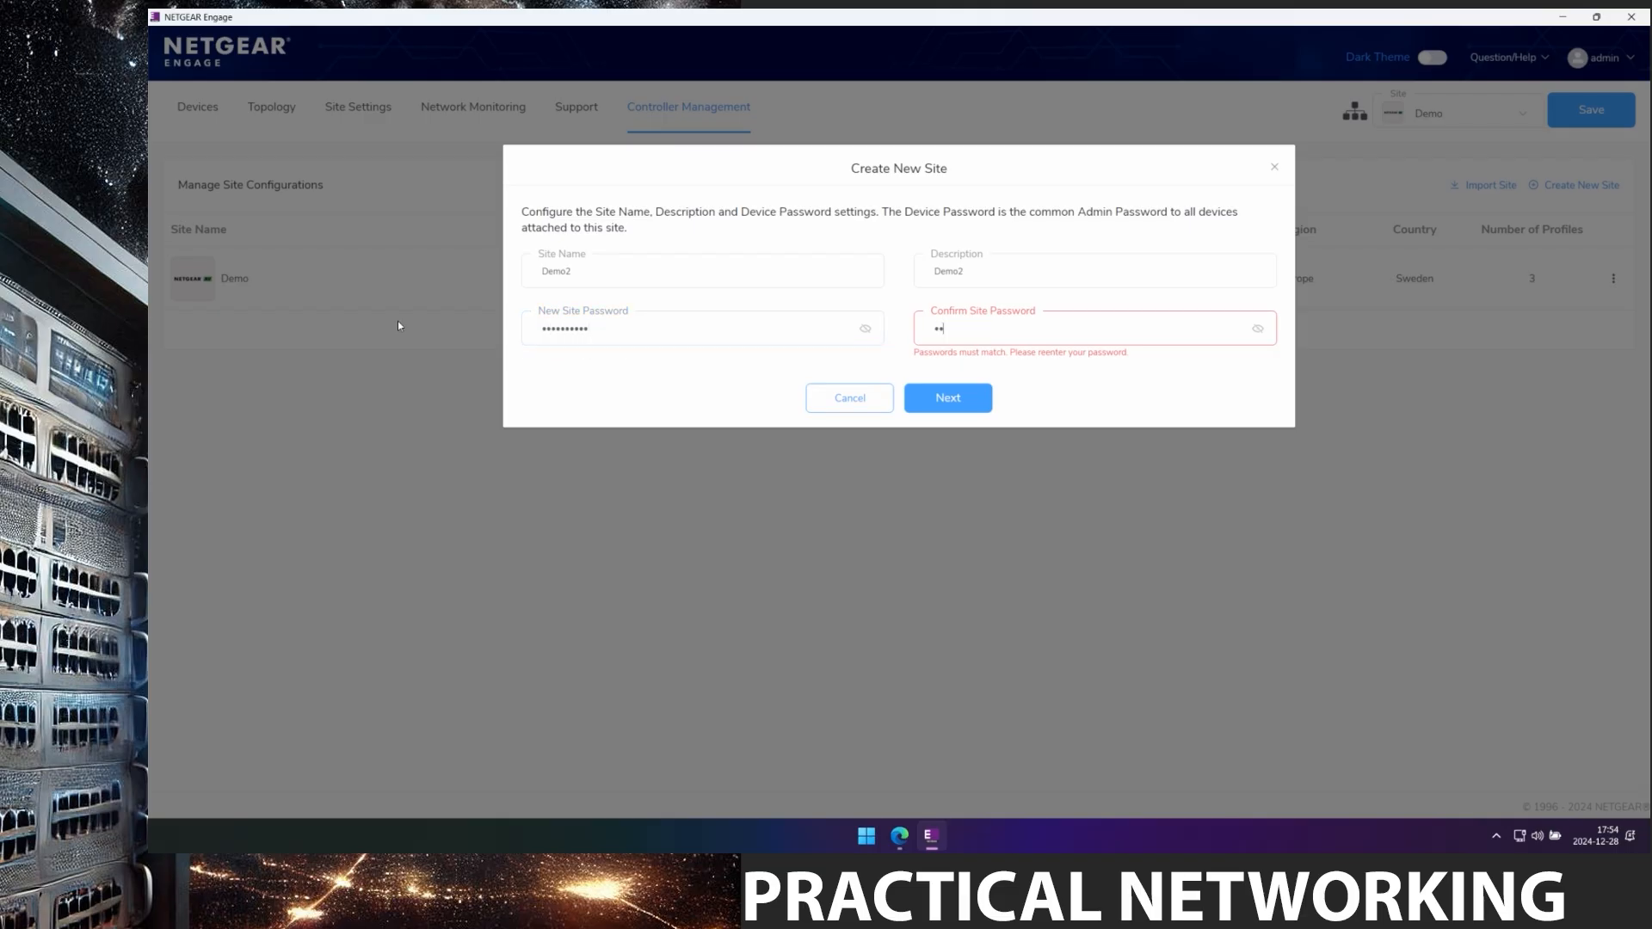
type("•••••••••")
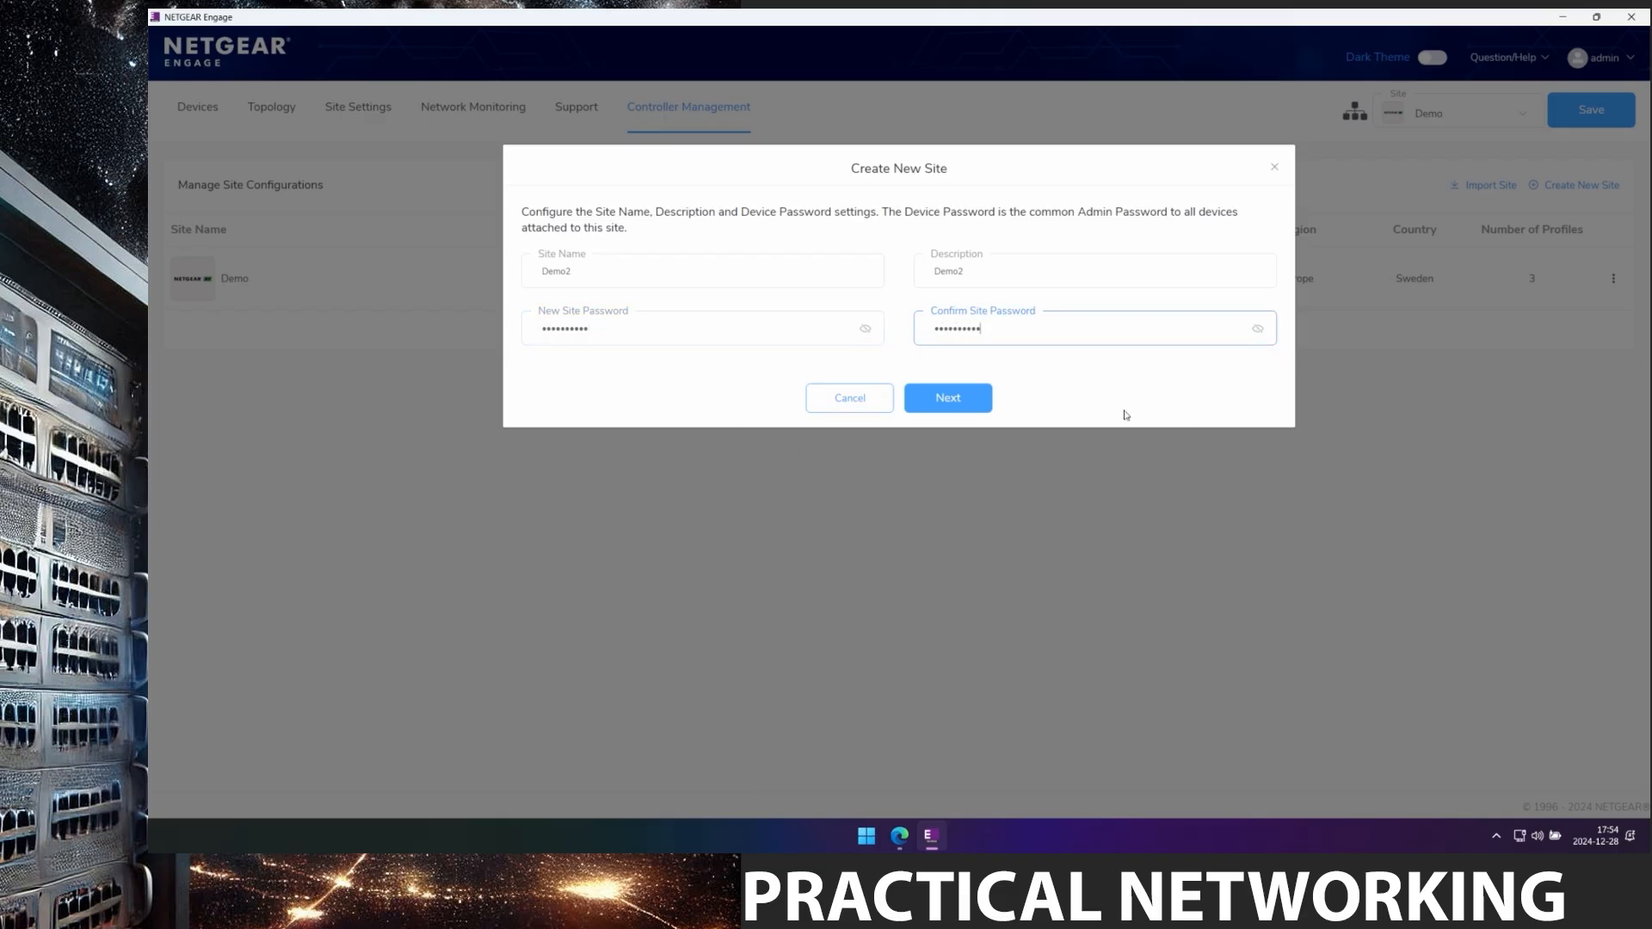
Select the ASIX USB to Gigabit Ethernet adapter and finish creating the Demo2 site.
left_click(951, 397)
left_click(713, 392)
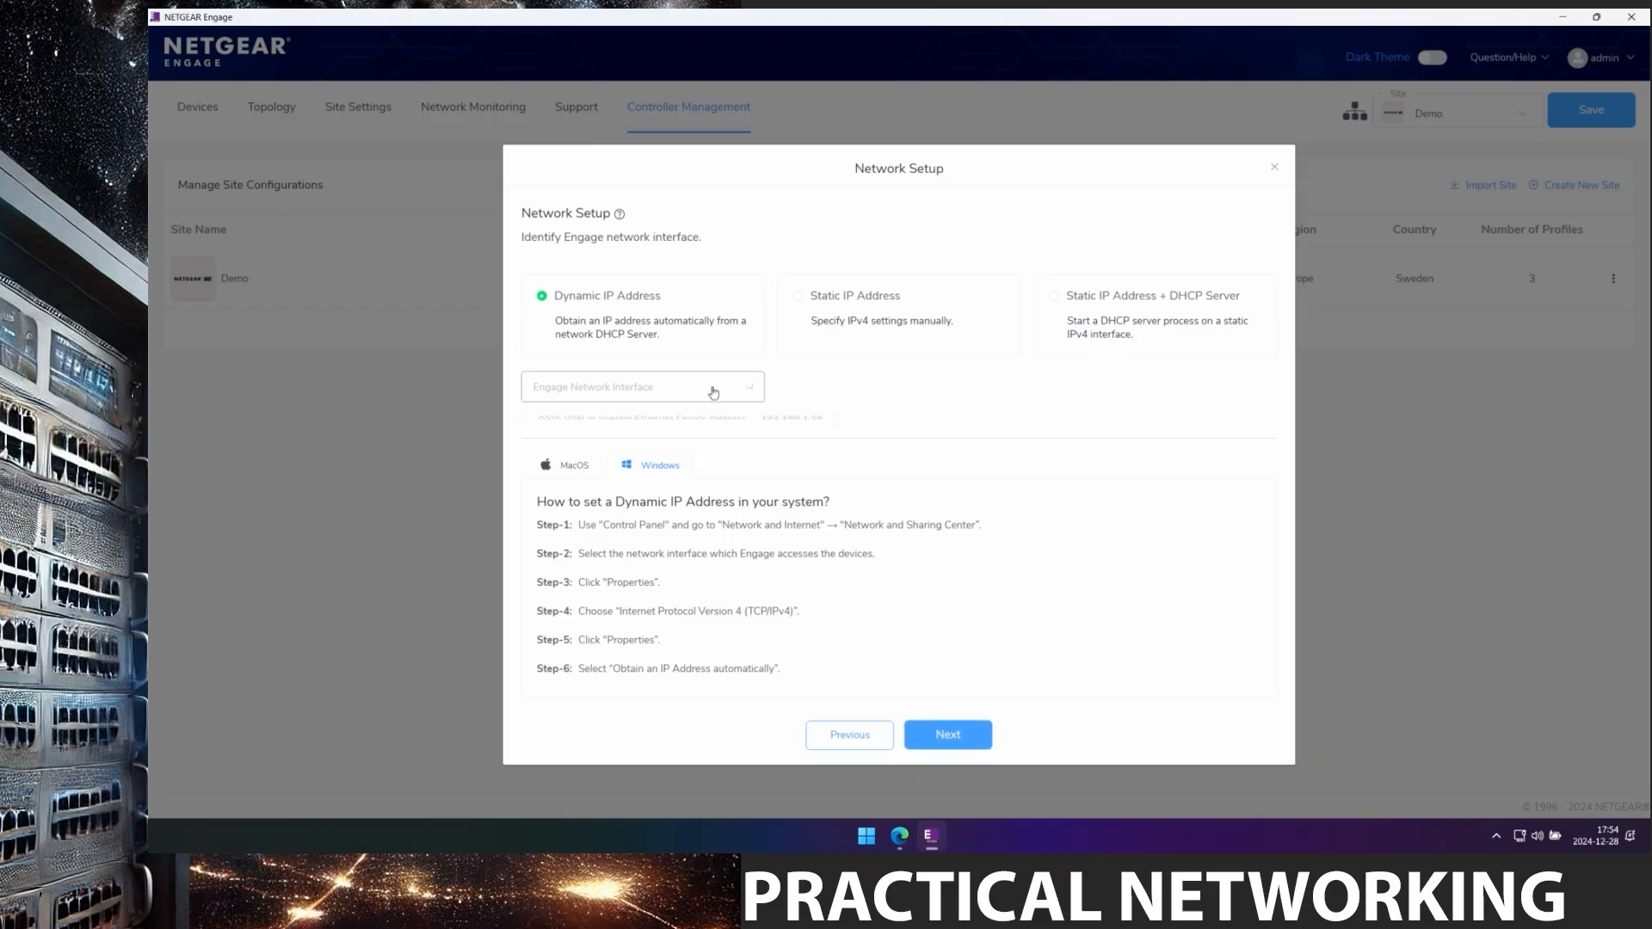
left_click(723, 420)
left_click(954, 734)
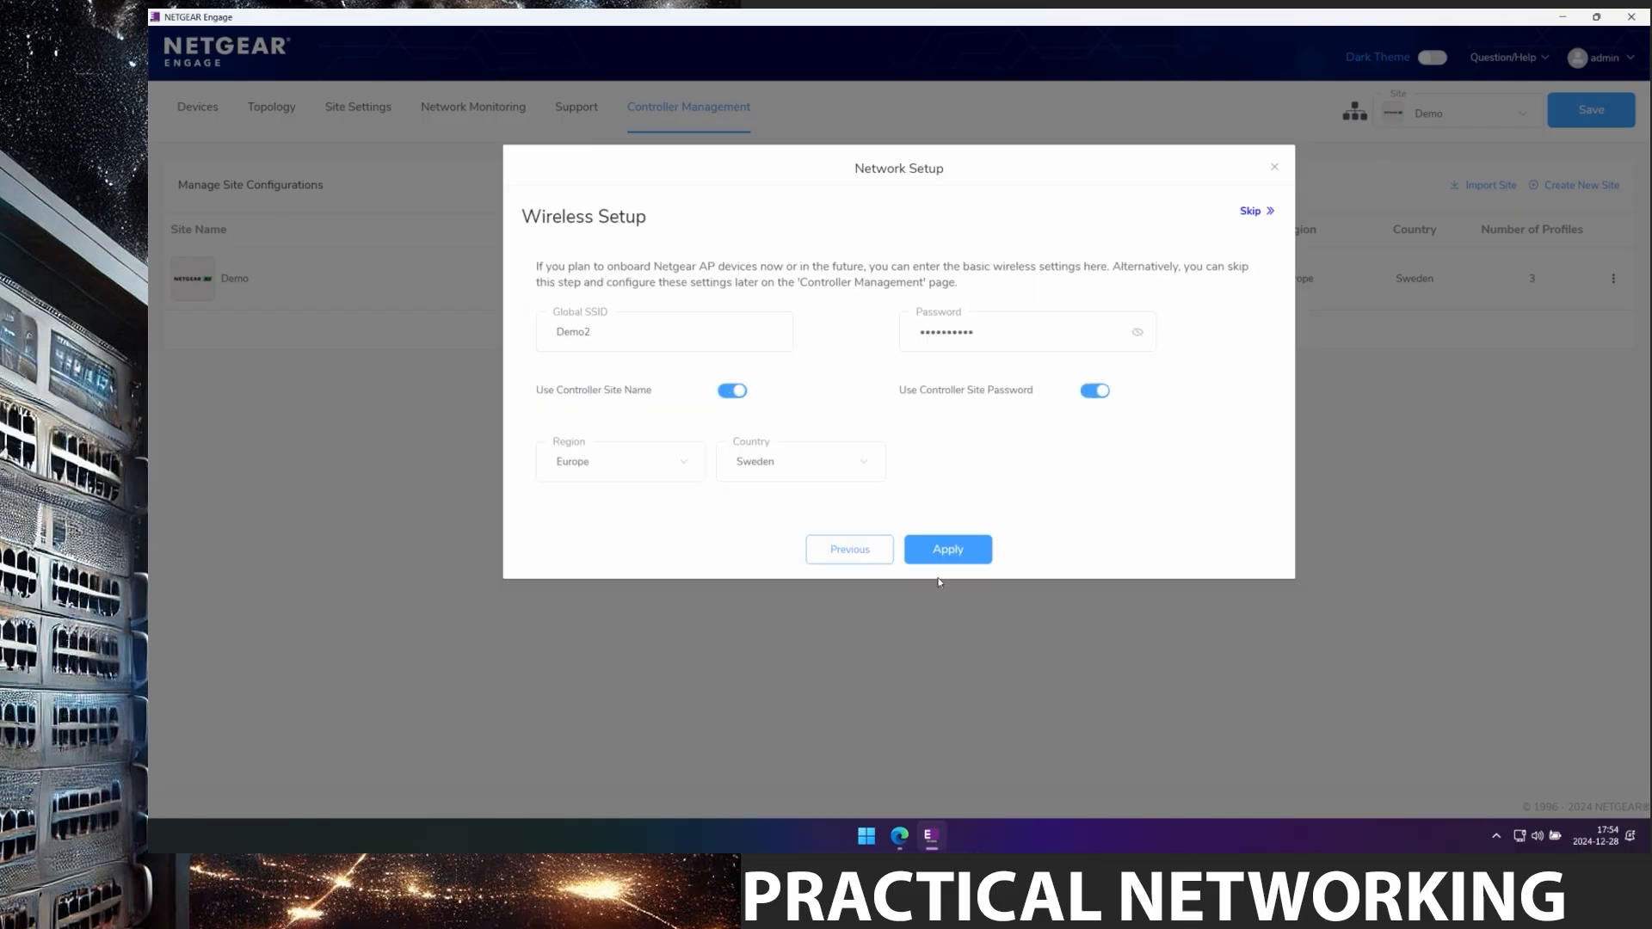
left_click(947, 555)
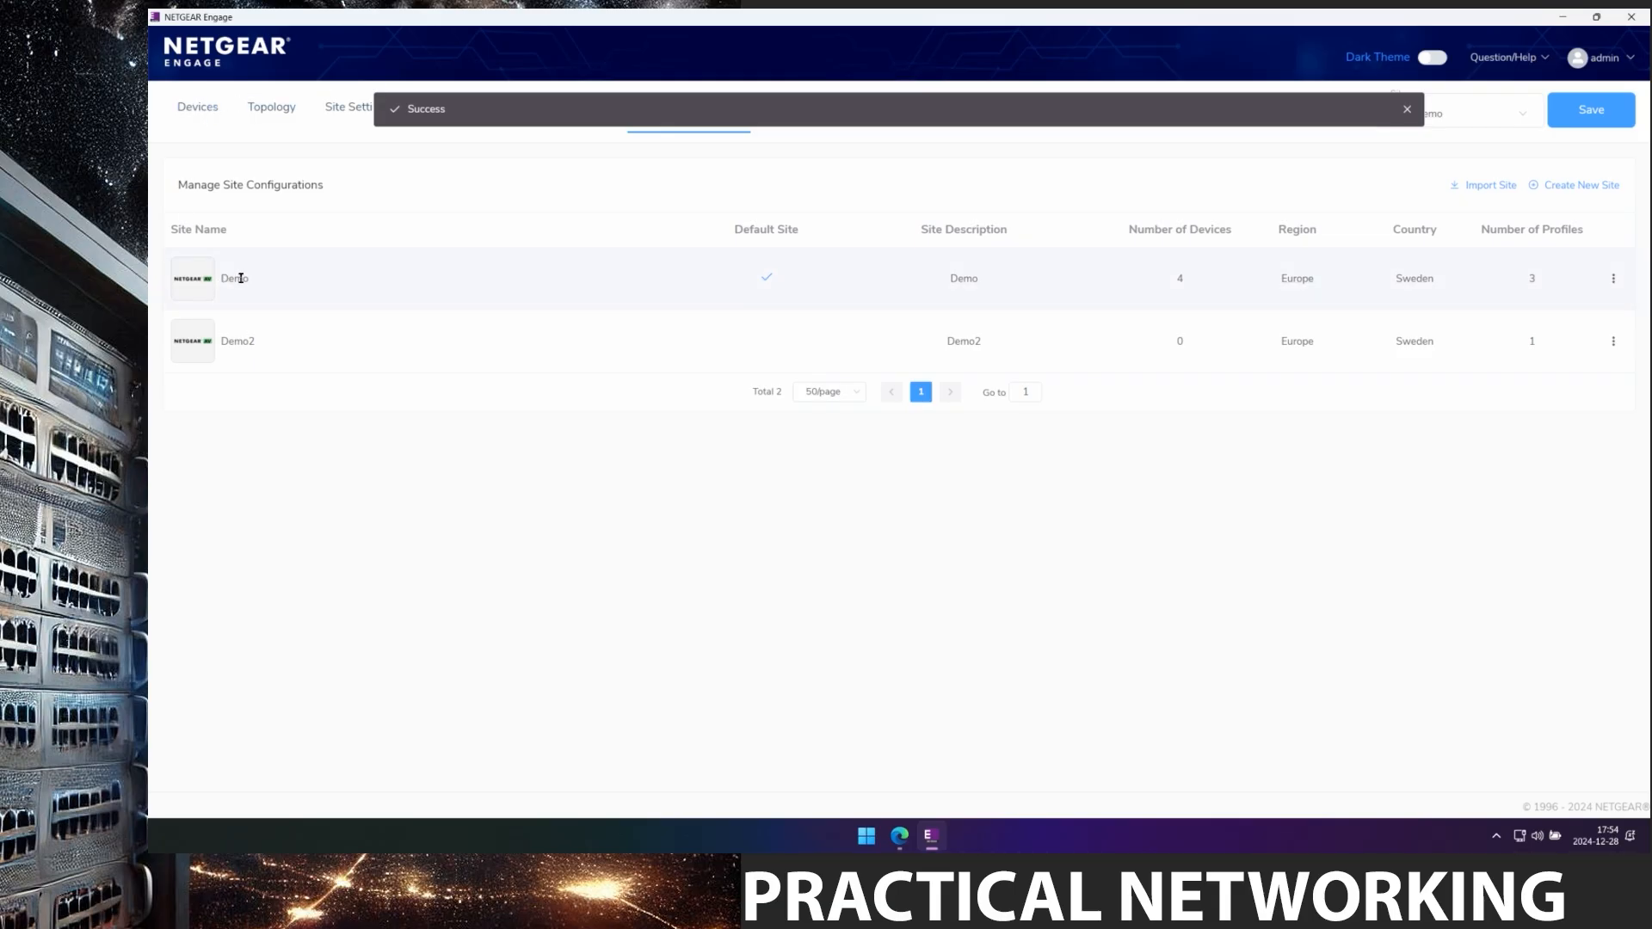
Switch the Devices list to site Demo2 to confirm it has no devices yet.
left_click(200, 110)
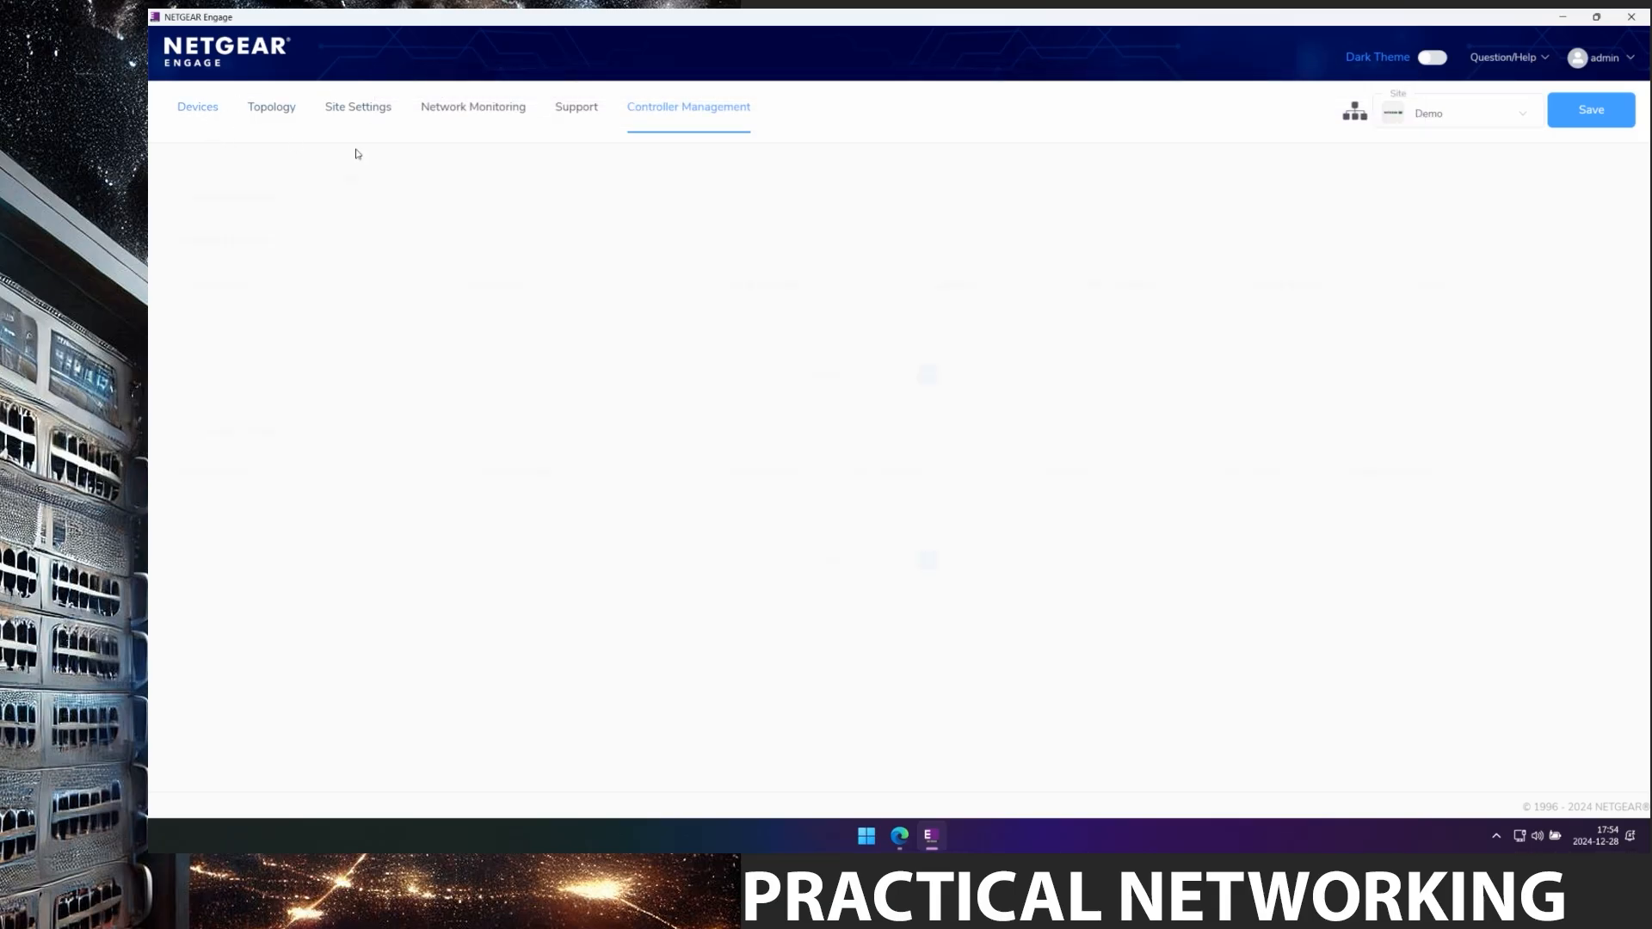
left_click(1462, 118)
left_click(1439, 175)
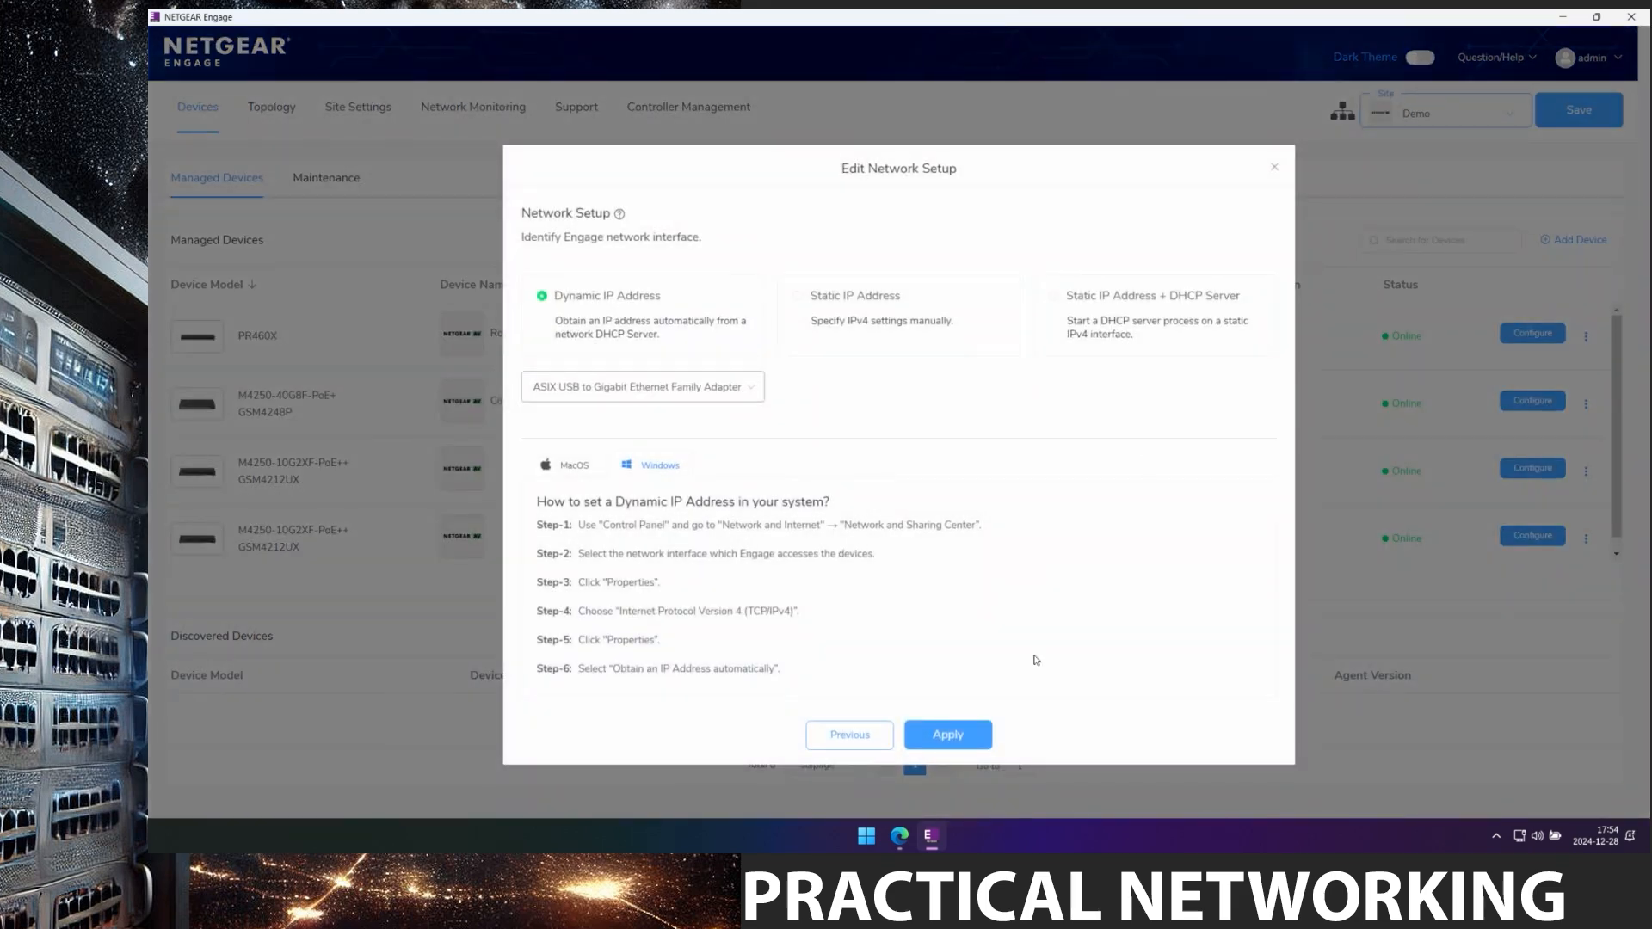
left_click(964, 741)
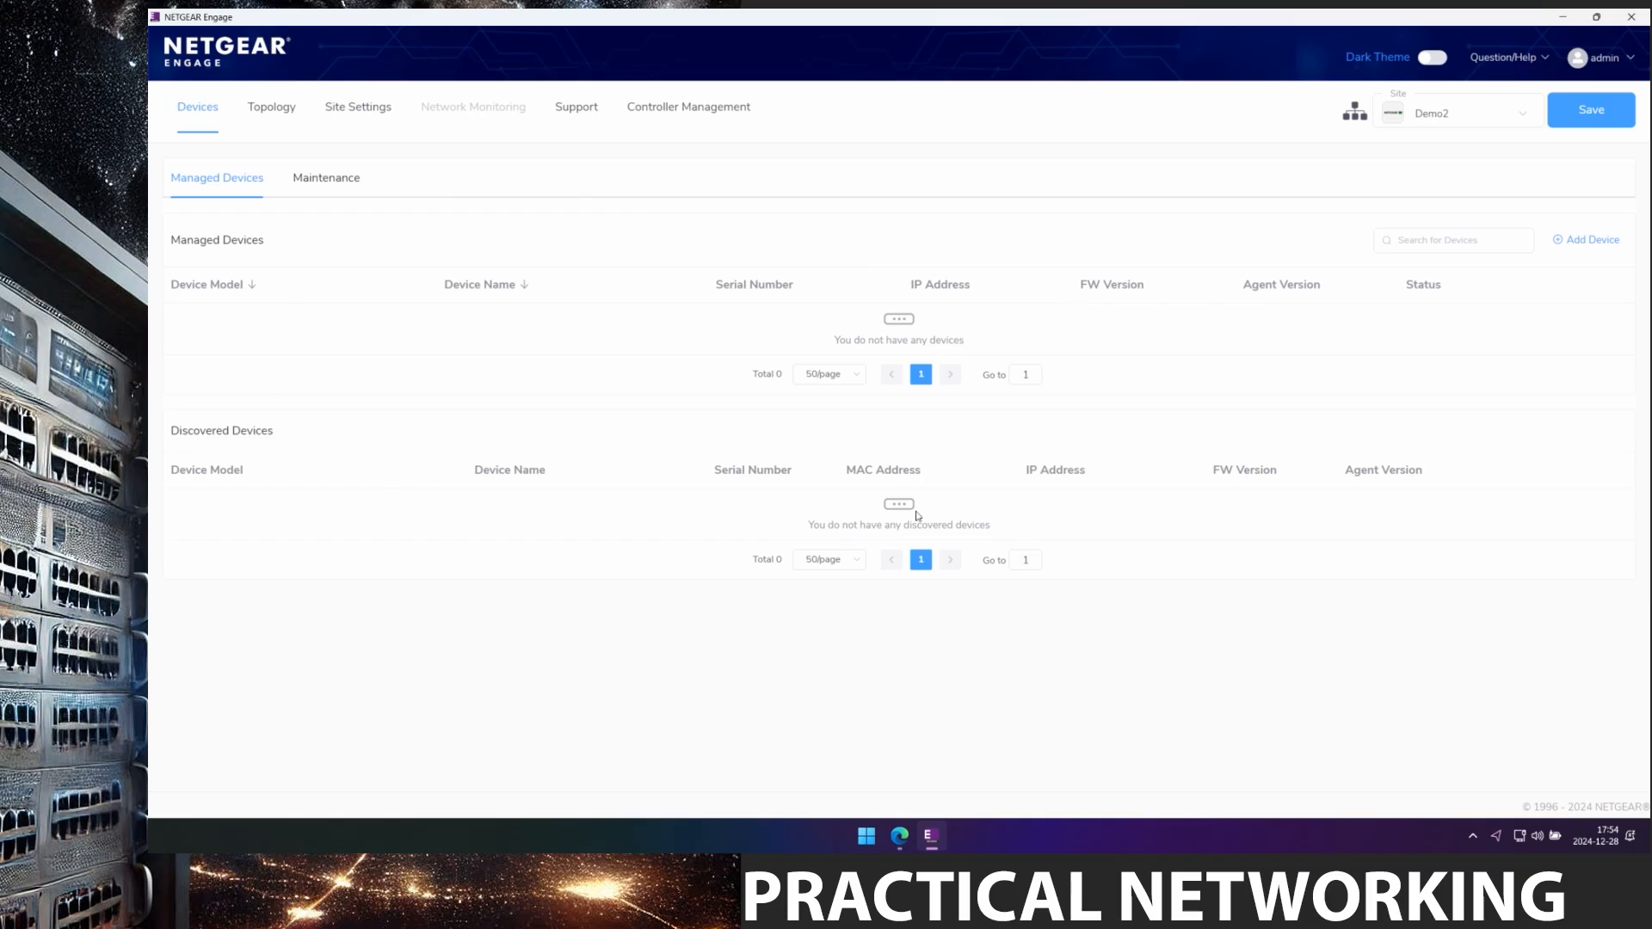
Return to site Demo and save its configuration to all three switches.
left_click(1464, 107)
left_click(1458, 153)
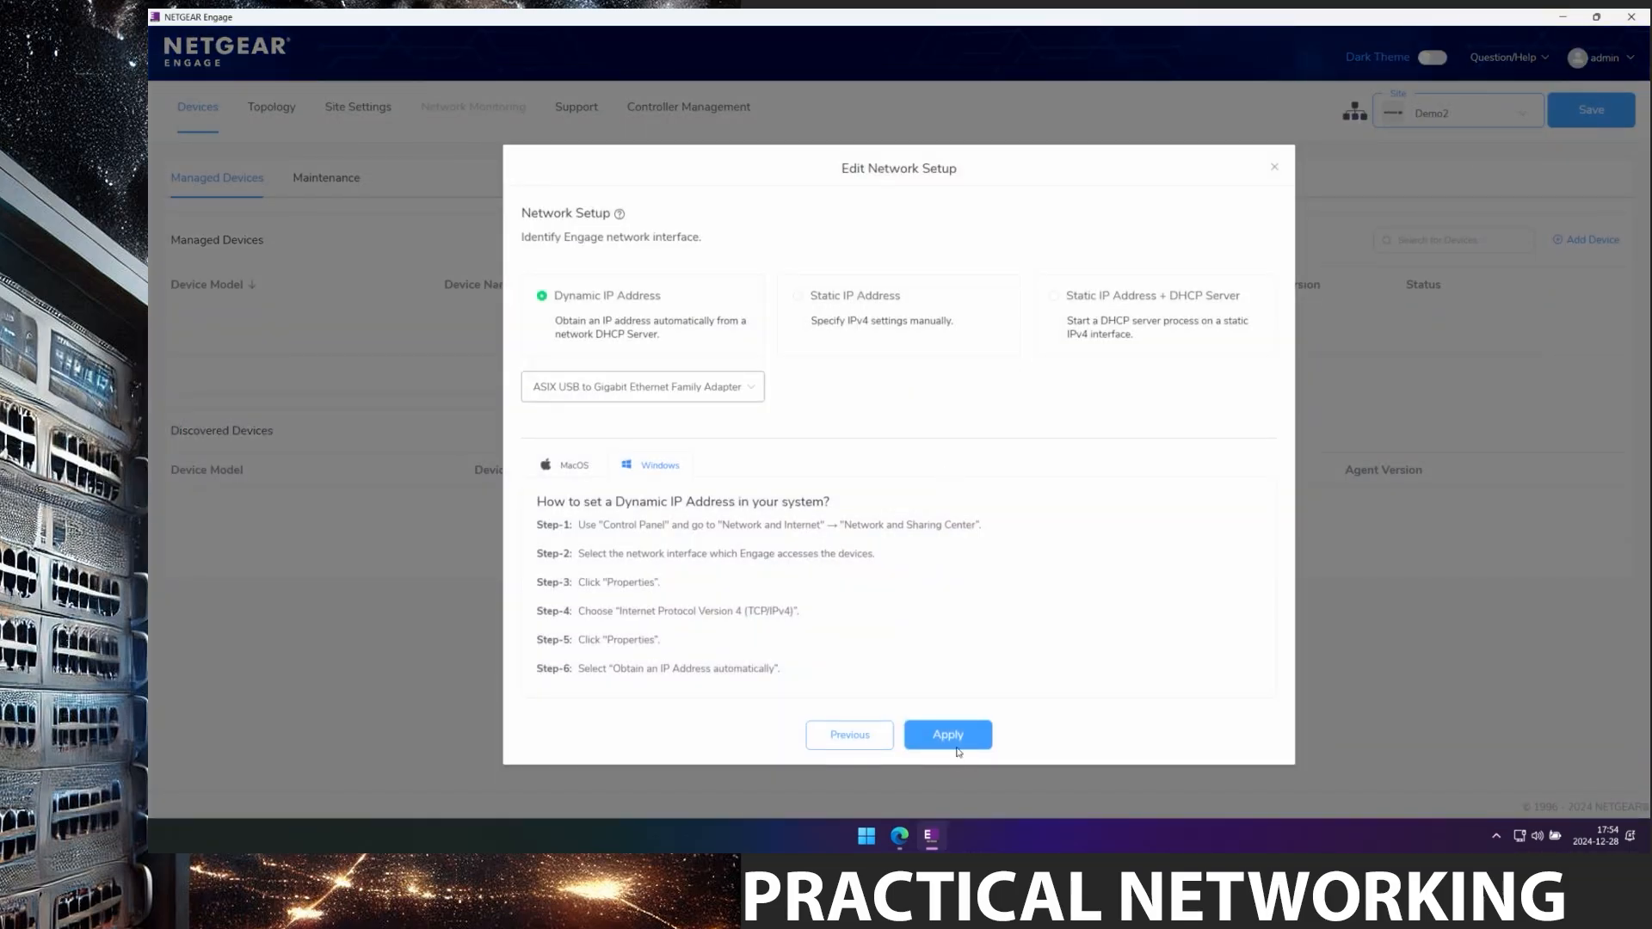
left_click(956, 740)
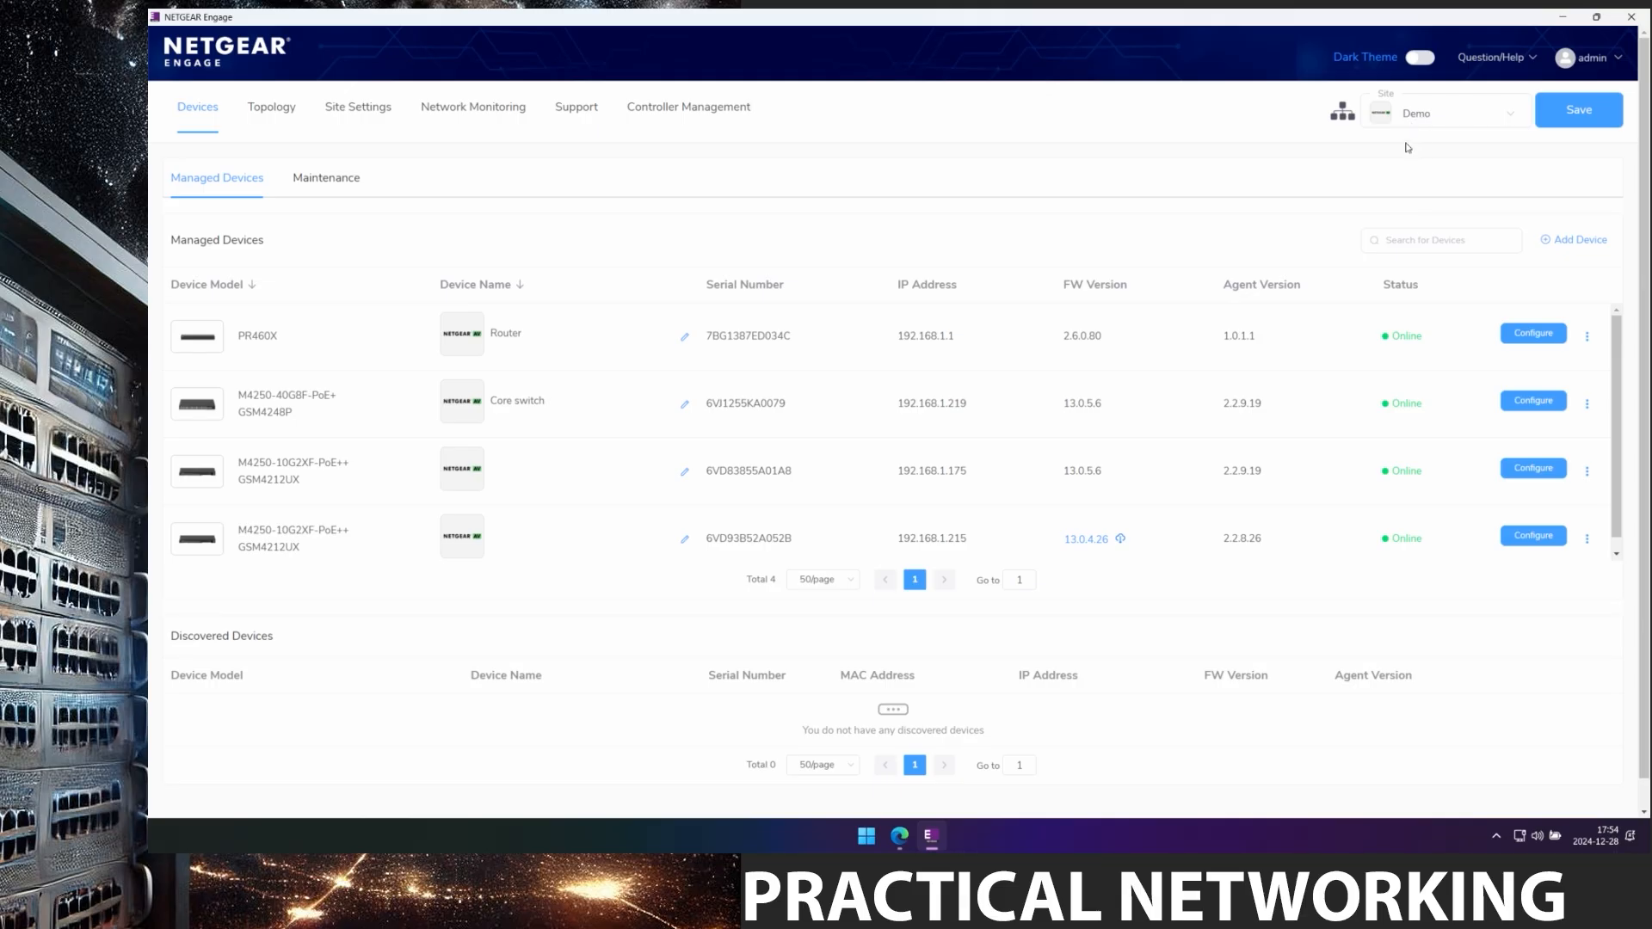
left_click(1579, 118)
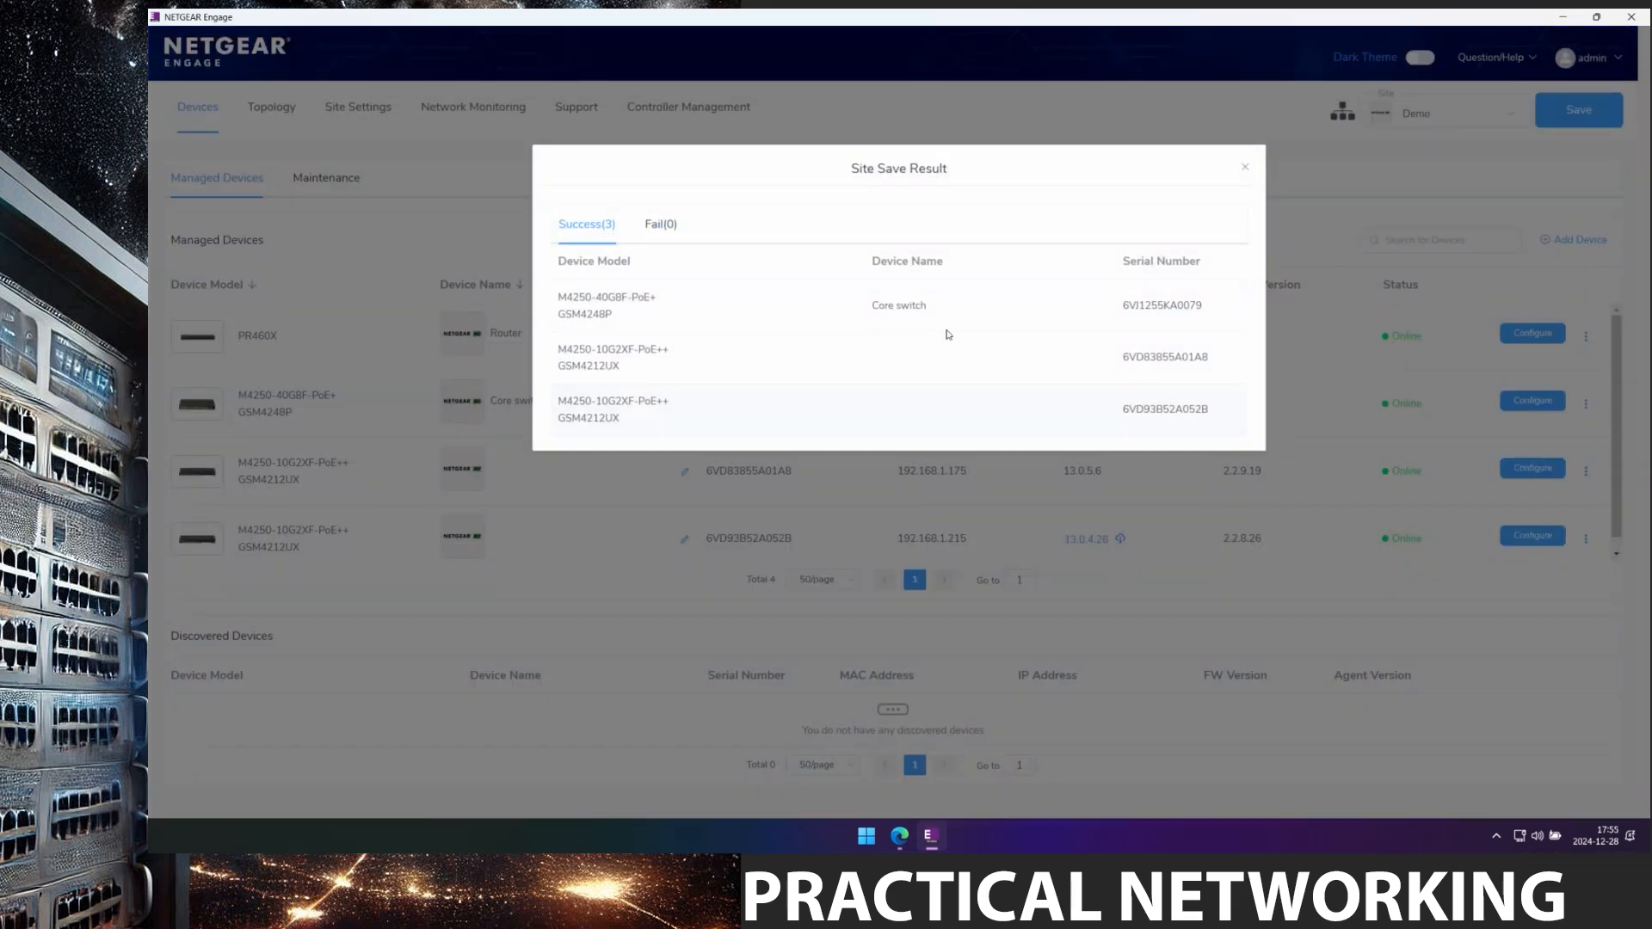
left_click(1244, 167)
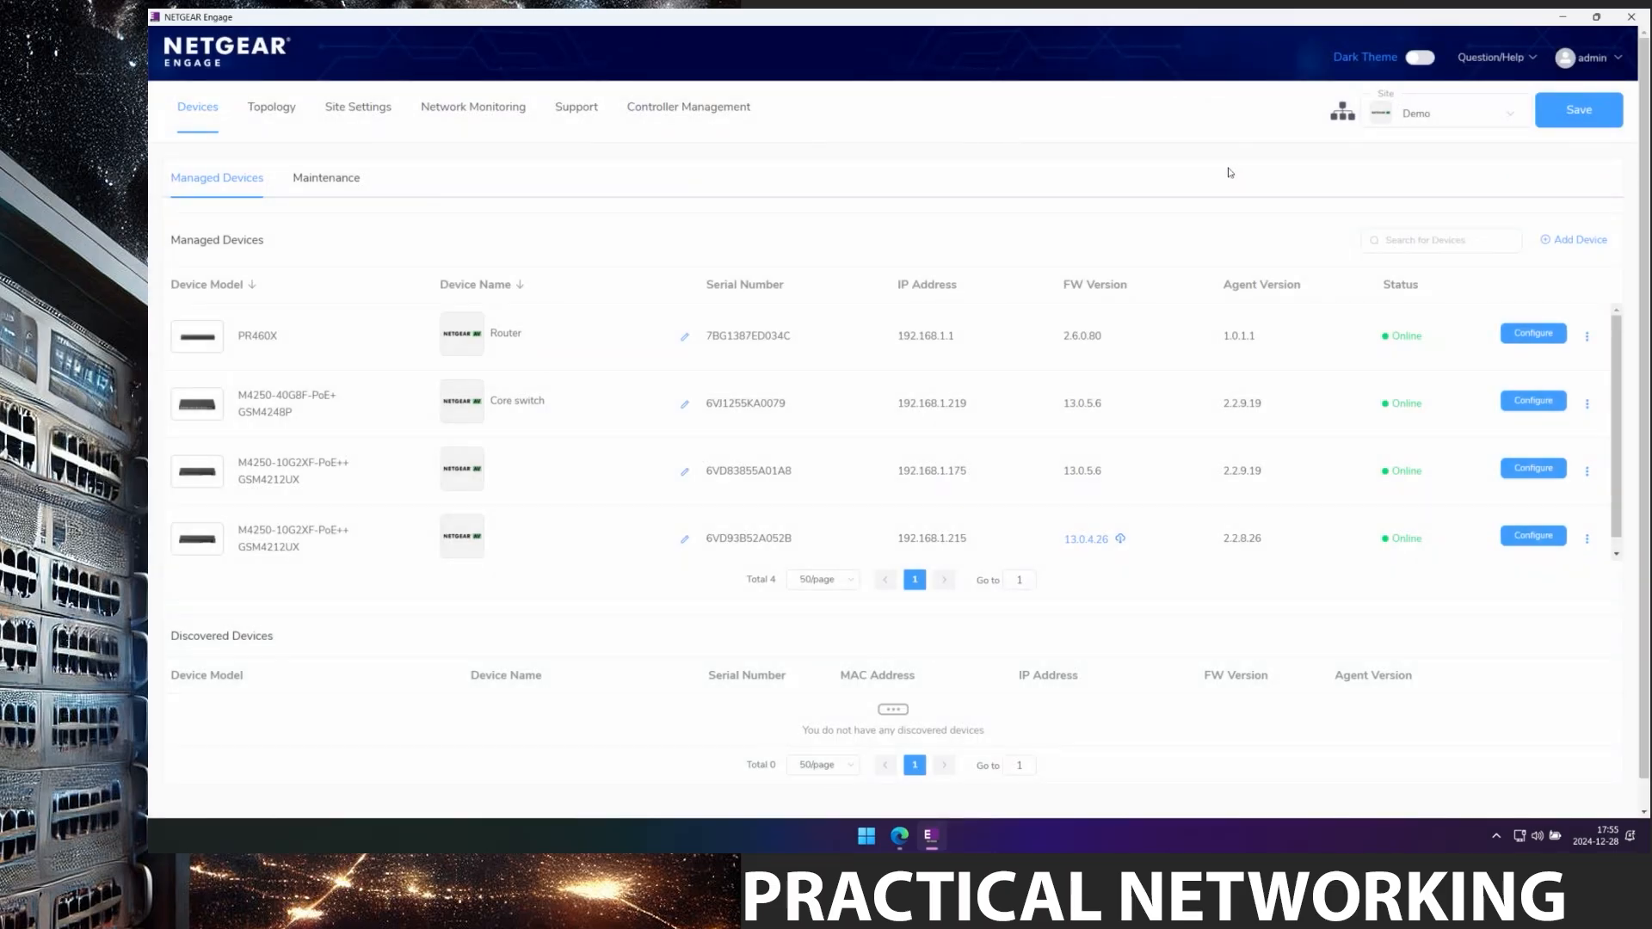